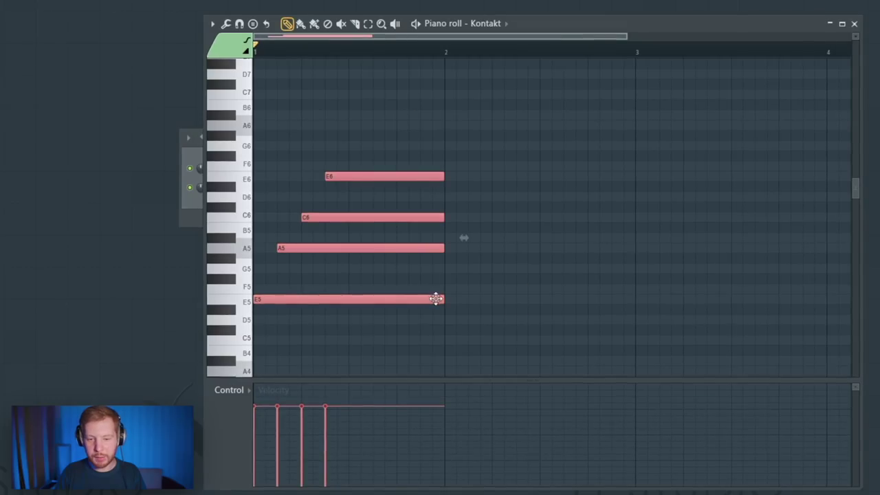
Step: Extend the opening chord to the start of bar 3 and draw staggered D5, F5, A5 and E6 notes in bar 3
scroll(629, 320, "down", 2)
left_click(627, 324, "ctrl")
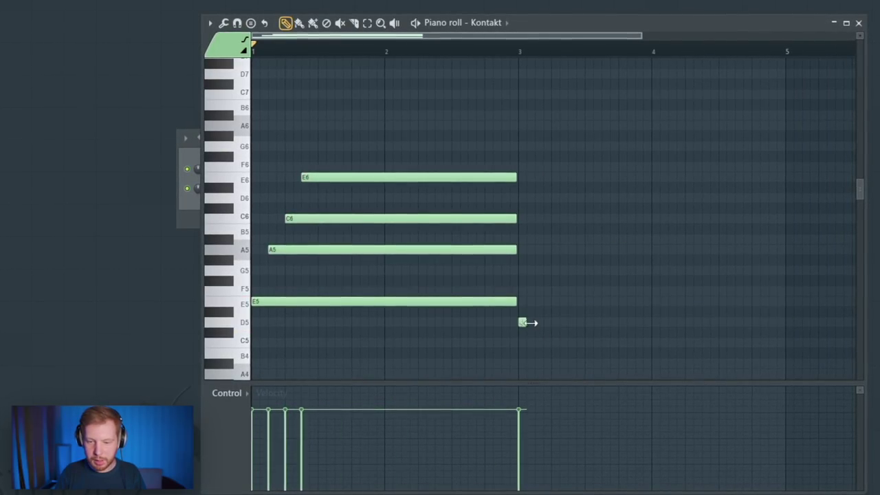
key("space")
scroll(528, 297, "up", 2)
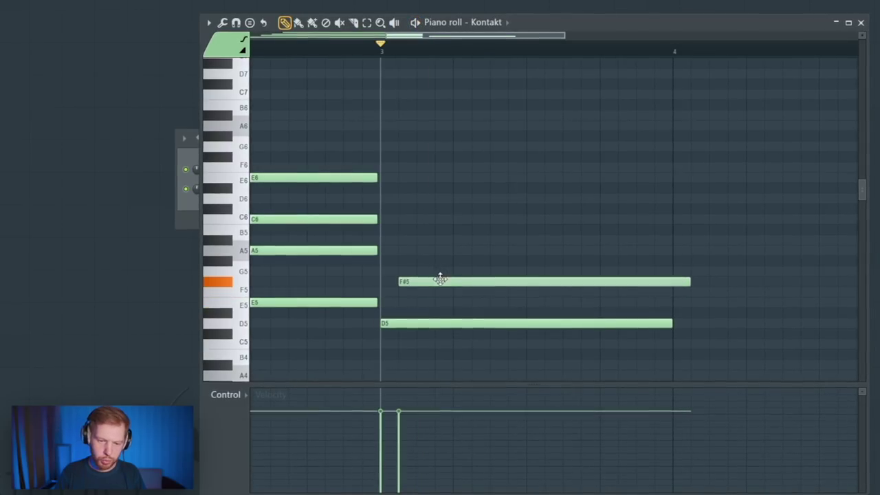
left_click(508, 179)
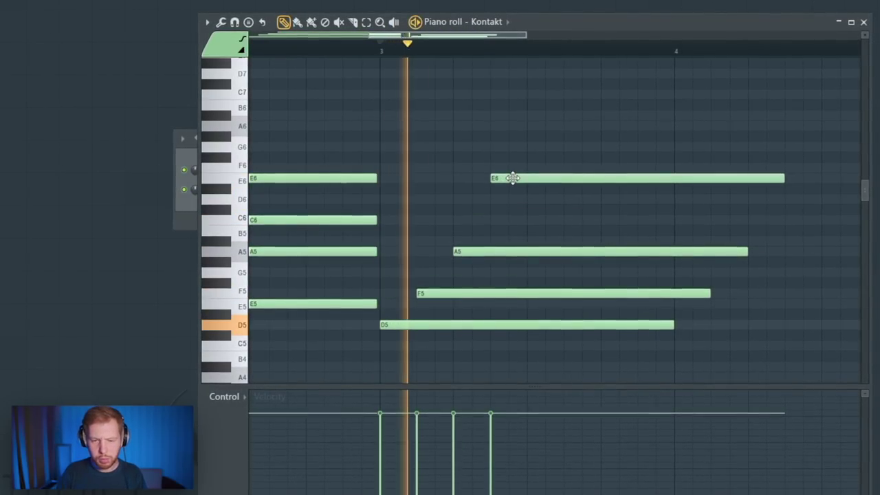
Step: Add a short A5 note at the start of bar 3 and trim that bar's notes to end at bar 4
key("space")
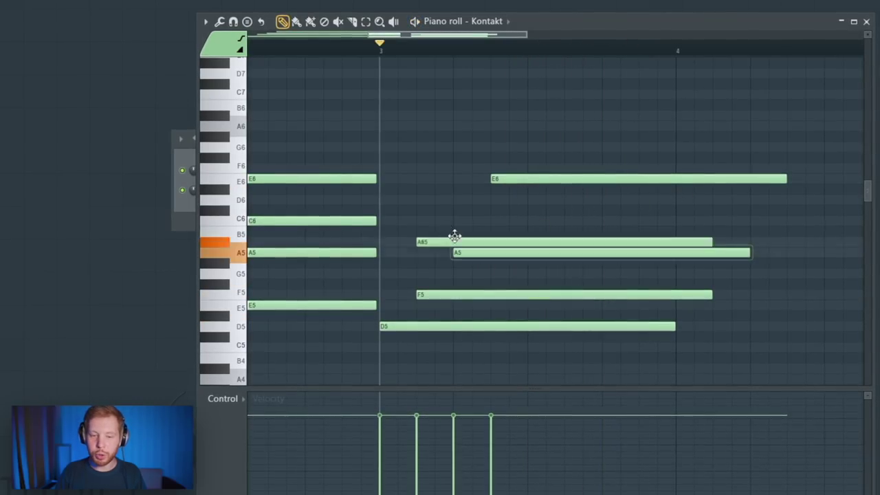
left_click_drag(455, 237, 455, 221)
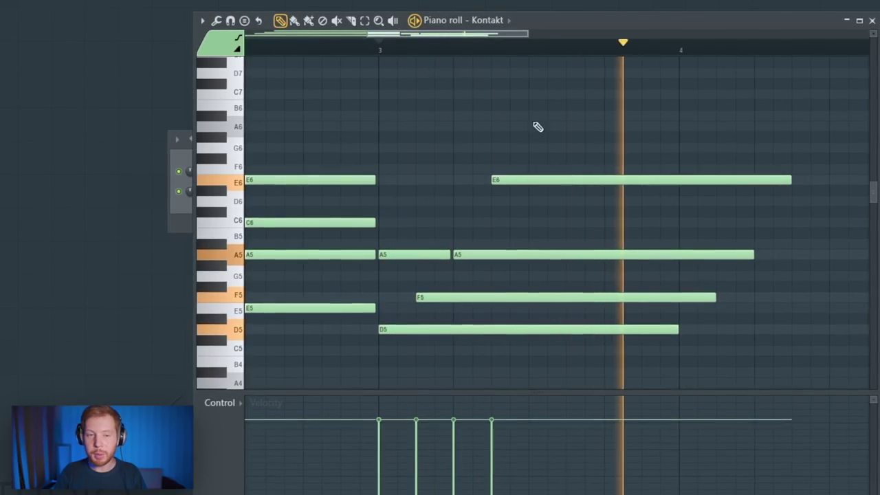
key("space")
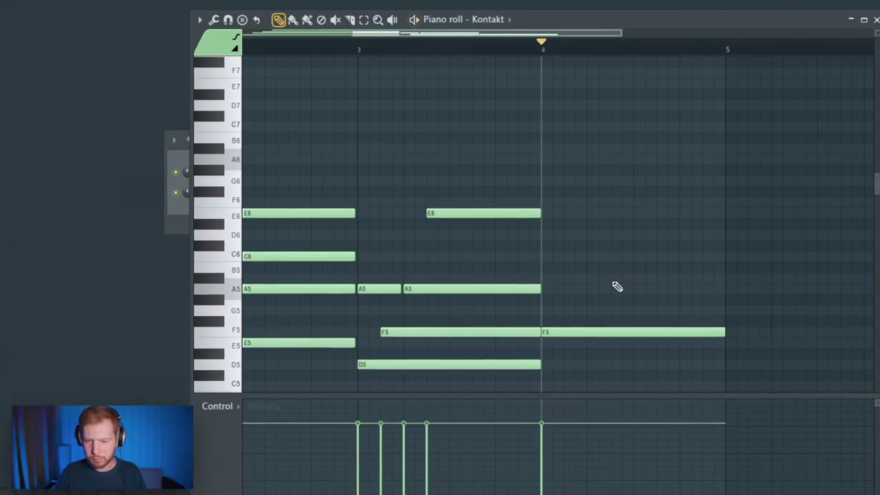
Step: Draw staggered F5, A5, B5 and E6 notes in bar 4 and shorten the A5 and B5
key("space")
key("space")
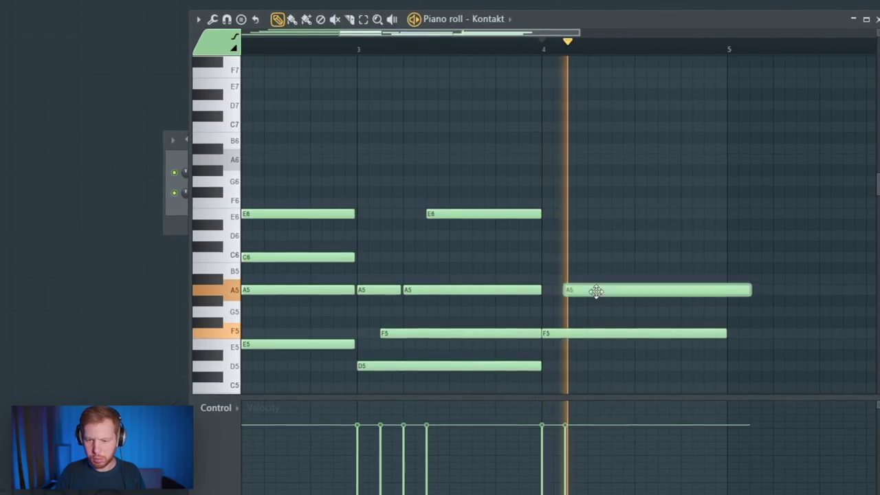
left_click_drag(615, 268, 615, 274)
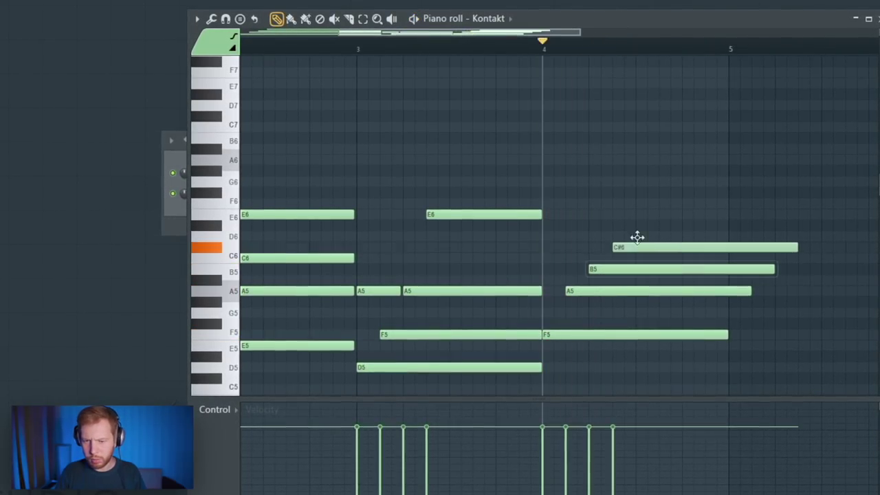
left_click_drag(637, 237, 642, 219)
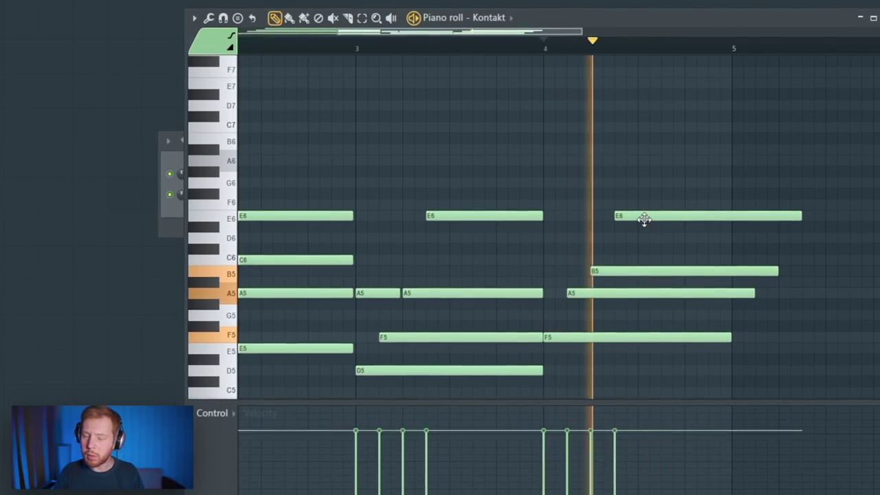
key("space")
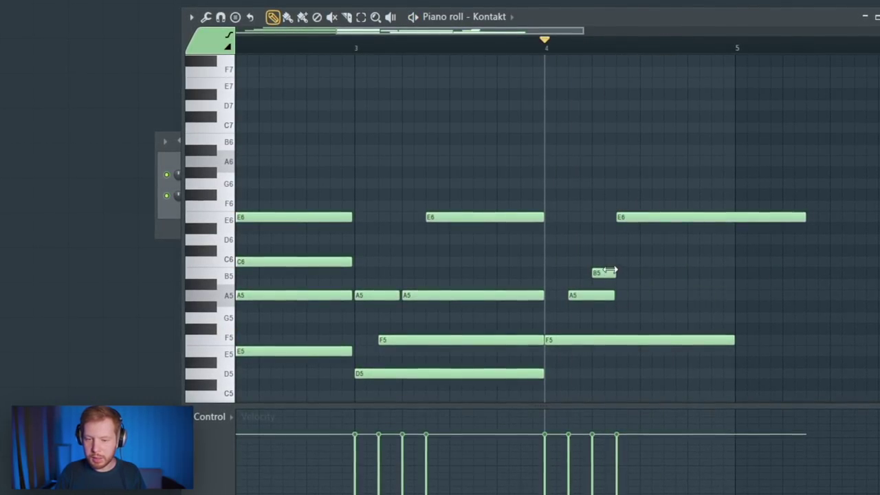
Step: Fill out bar 4 with short B5, A5 and D6 notes and a split F5, end it at bar 5, and play it back
key("space")
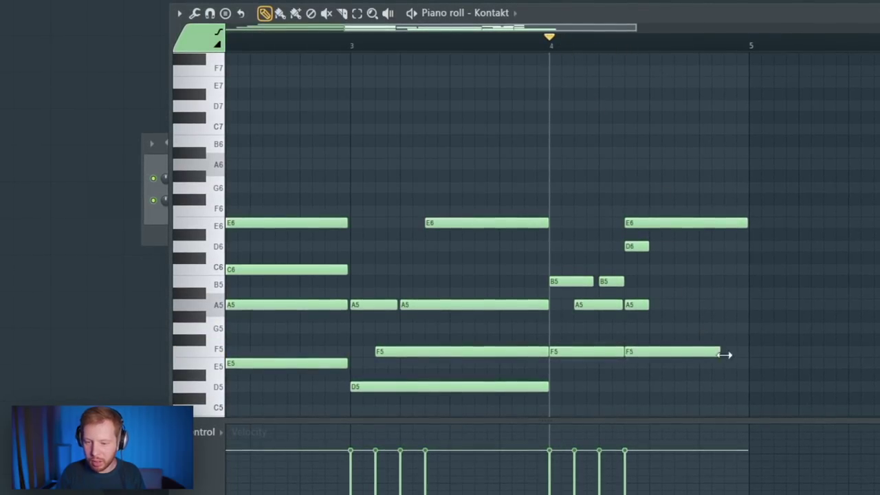
left_click_drag(725, 355, 749, 352)
key("space")
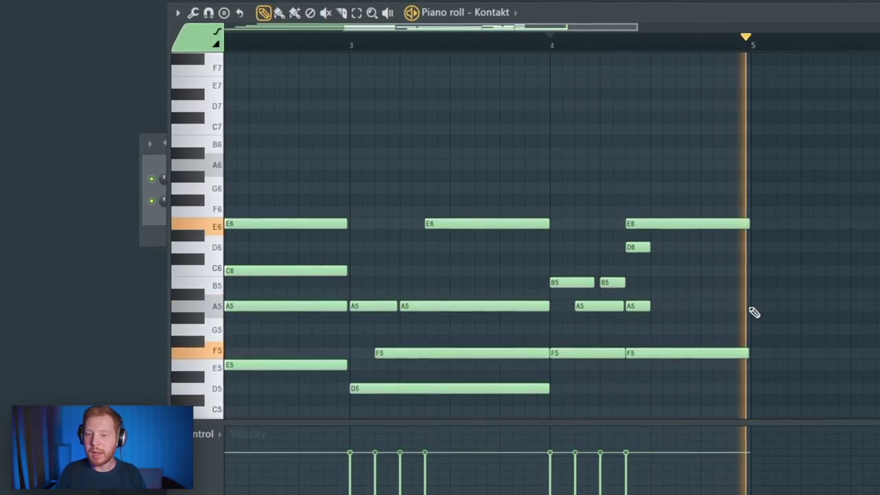
key("space")
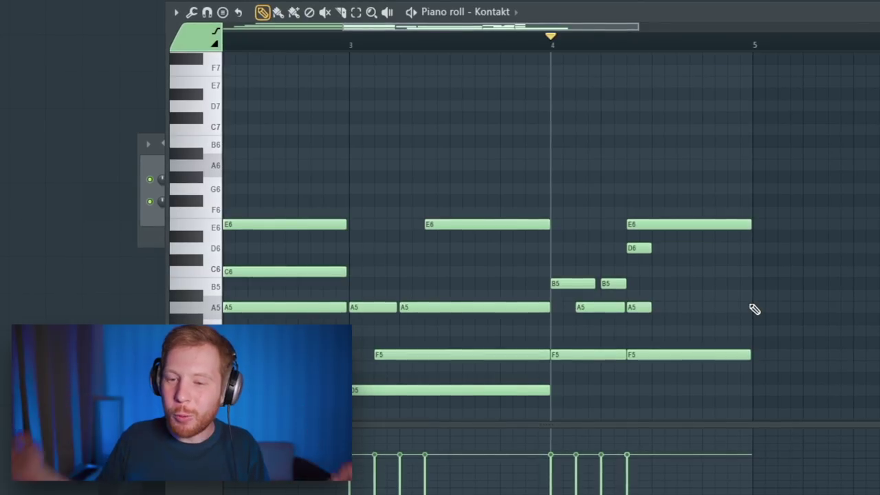
key("space")
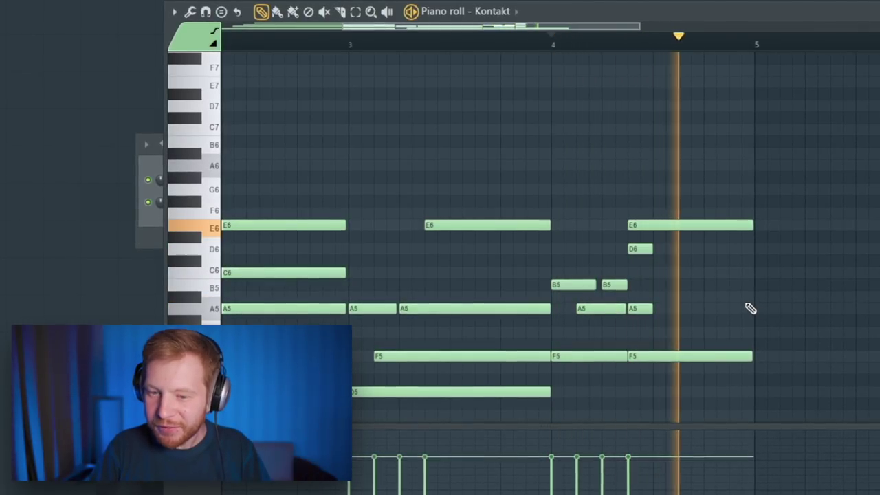
key("space")
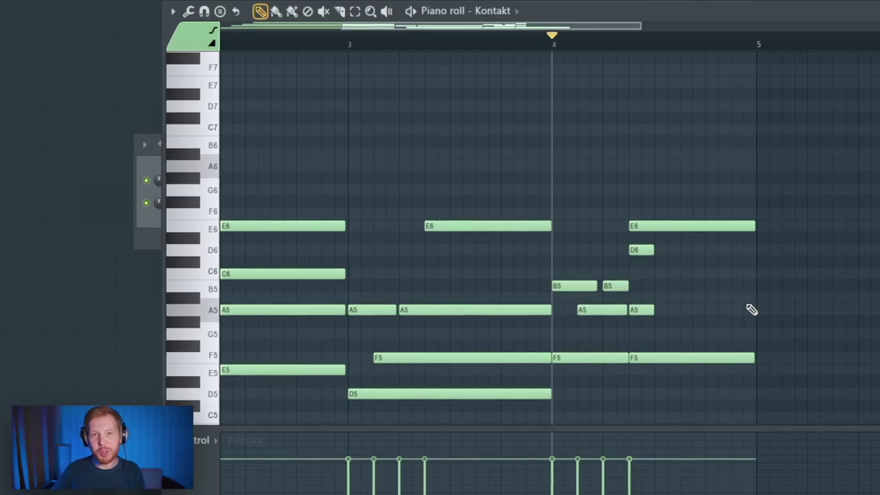
Step: Randomize the velocities of all notes with a new seed, audition the result, and accept it
scroll(693, 292, "down", 3)
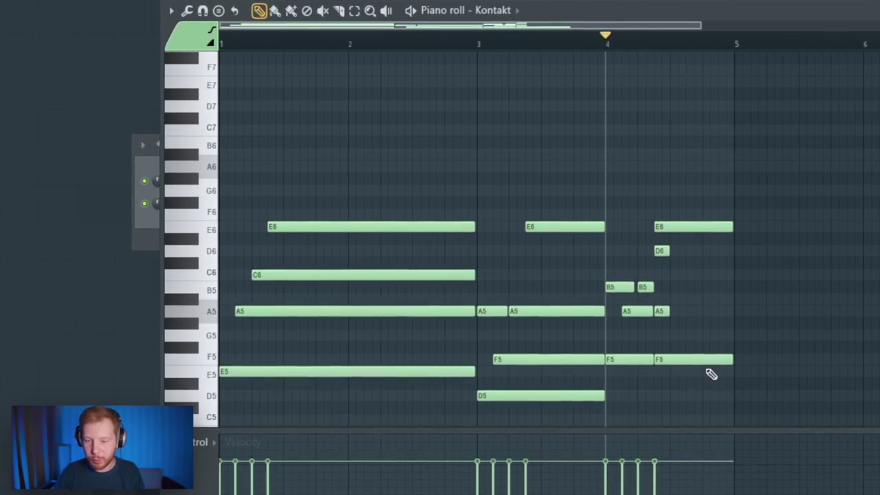
scroll(522, 364, "down", 2)
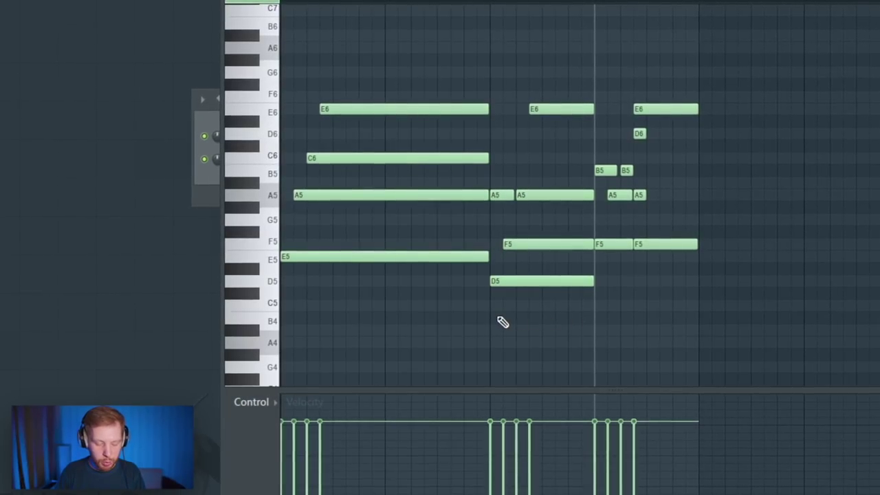
key("alt+r")
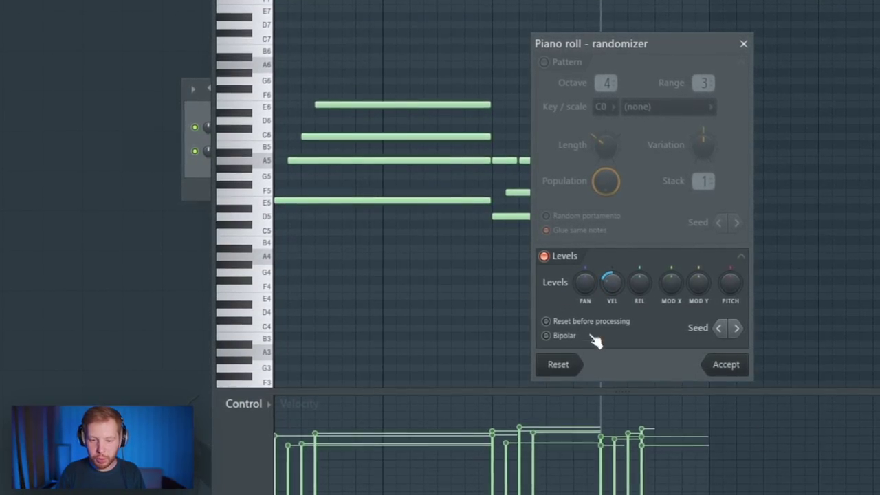
left_click(741, 328)
key("space")
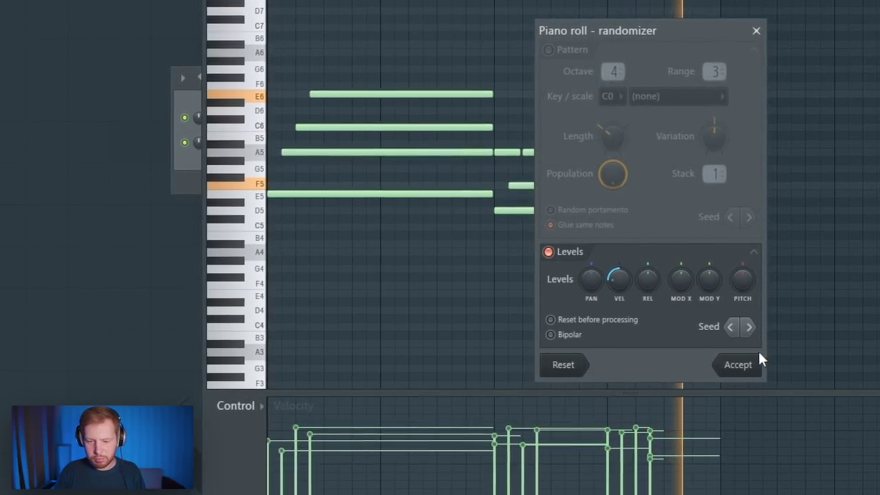
left_click(756, 362)
Step: Strumize the start time and velocity of all notes with their ends preserved, and deselect them
key("ctrl+a")
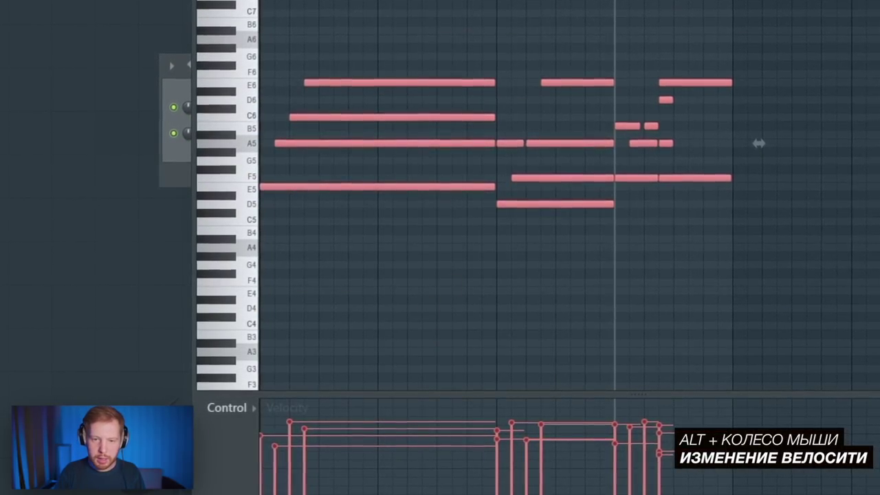
key("alt+s")
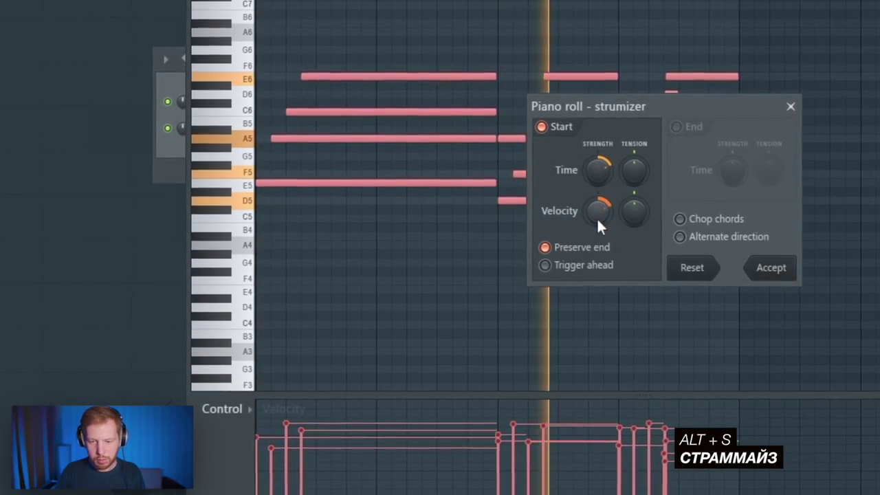
left_click(769, 268)
key("ctrl+d")
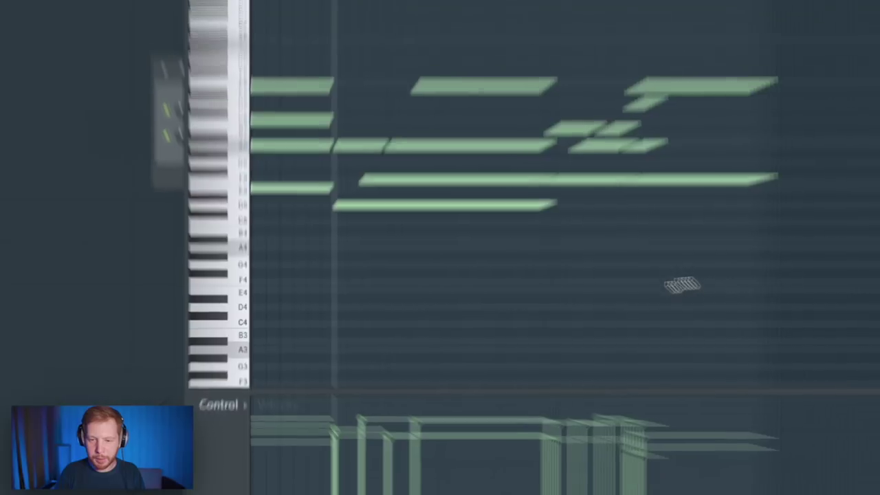
Step: Duplicate the whole four-bar phrase so the copy fills bars 5 to 8
key("ctrl+a")
key("ctrl+b")
left_click(615, 41)
key("ctrl+d")
scroll(775, 124, "up", 5, "ctrl")
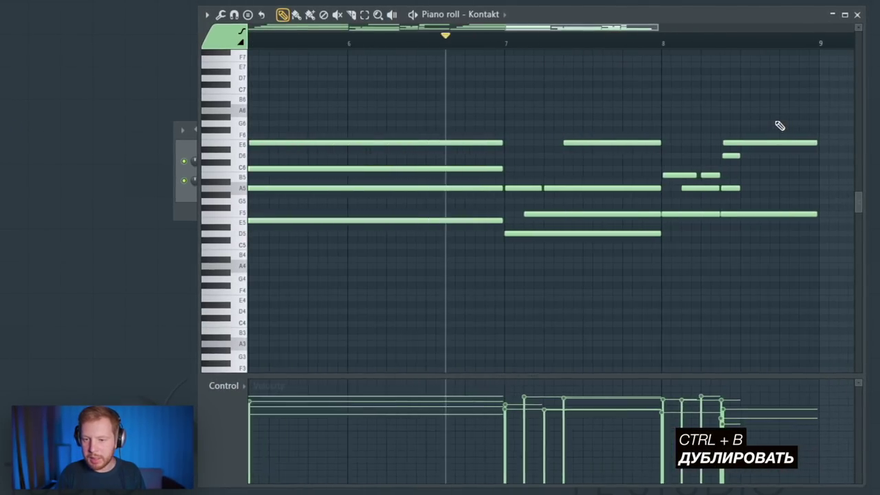
Step: Clear the copied inner notes and D6 in bar 8, and place short G#5 and B5 notes above the F5
scroll(576, 193, "up", 3)
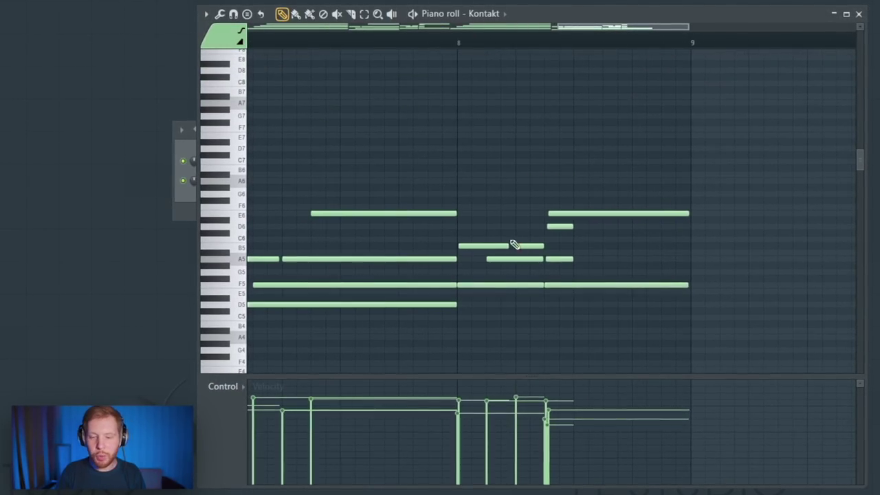
scroll(472, 110, "up", 3)
scroll(507, 261, "down", 3)
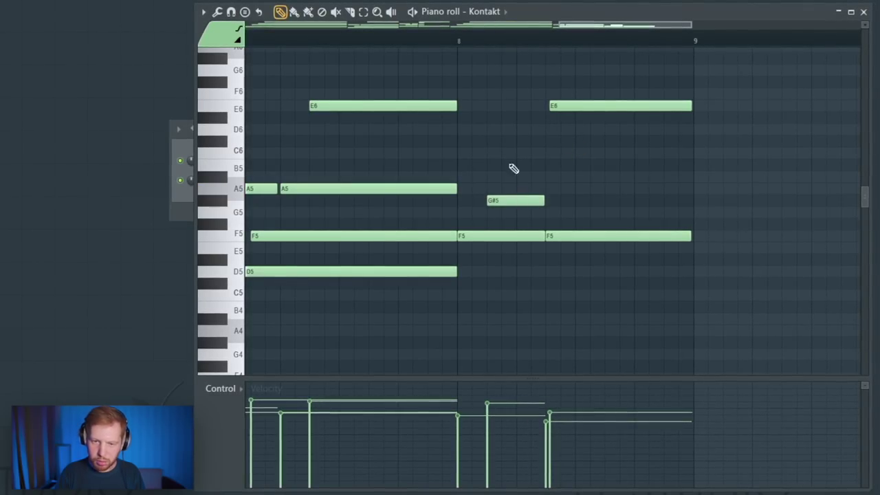
key("space")
key("space")
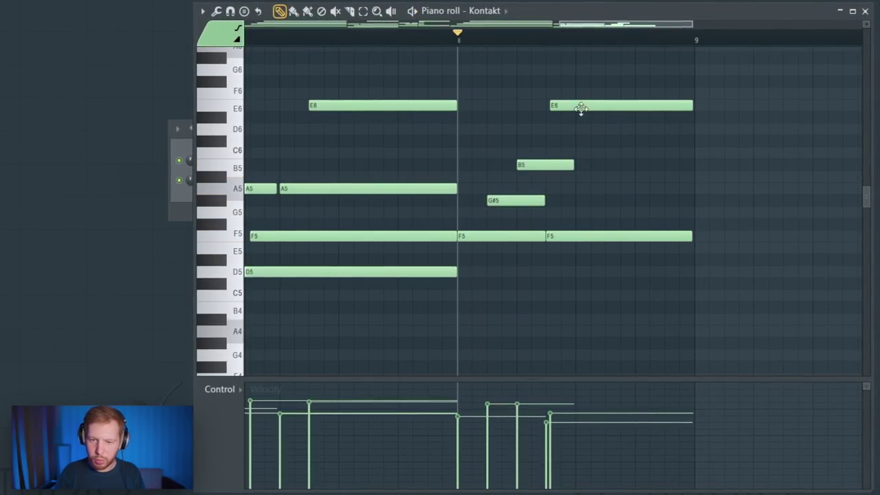
Step: Lower the last E6 in bar 8 to D6, merge the two F5 notes into one full-bar note, and audition the change
left_click_drag(581, 109, 583, 132)
right_click(597, 236)
key("space")
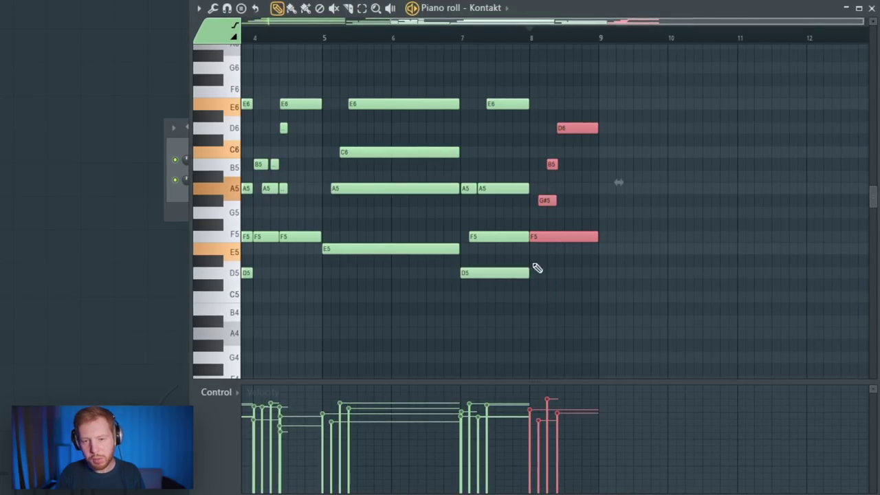
left_click(532, 39)
right_click(647, 92)
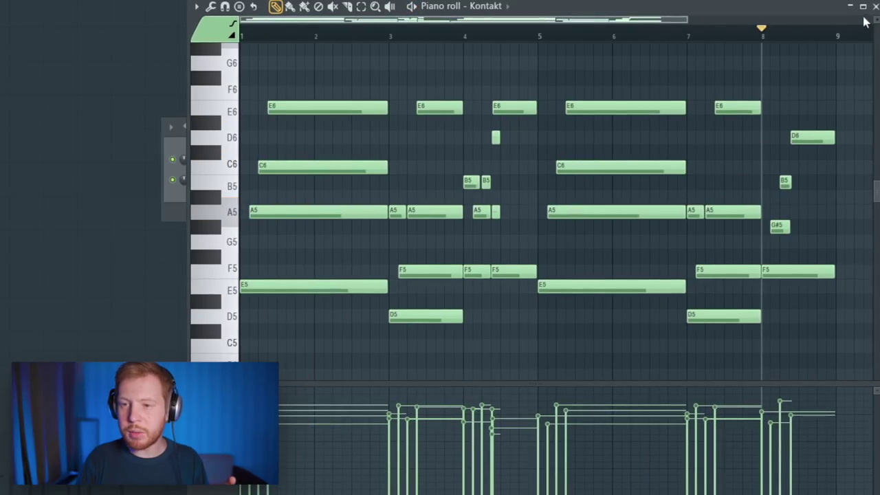
Step: Insert a second Kontakt channel loaded with the Ilya Efimov Acoustic Guitar and open its empty piano roll
left_click(873, 8)
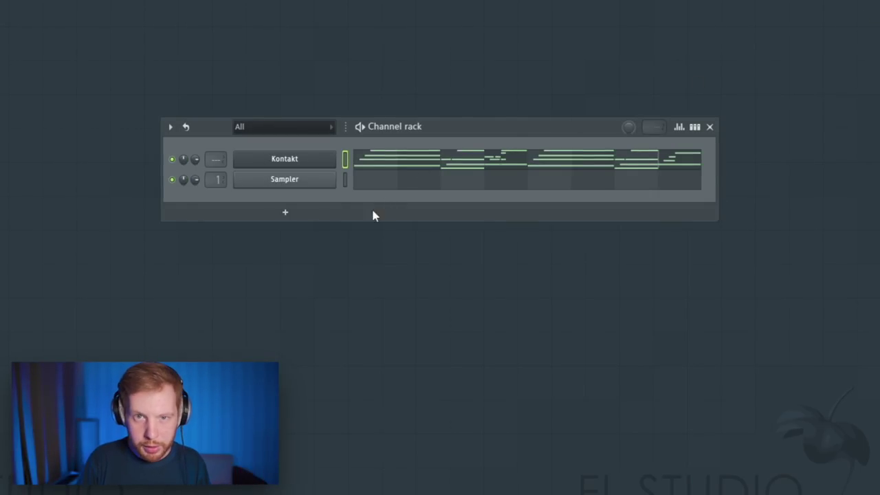
right_click(303, 169)
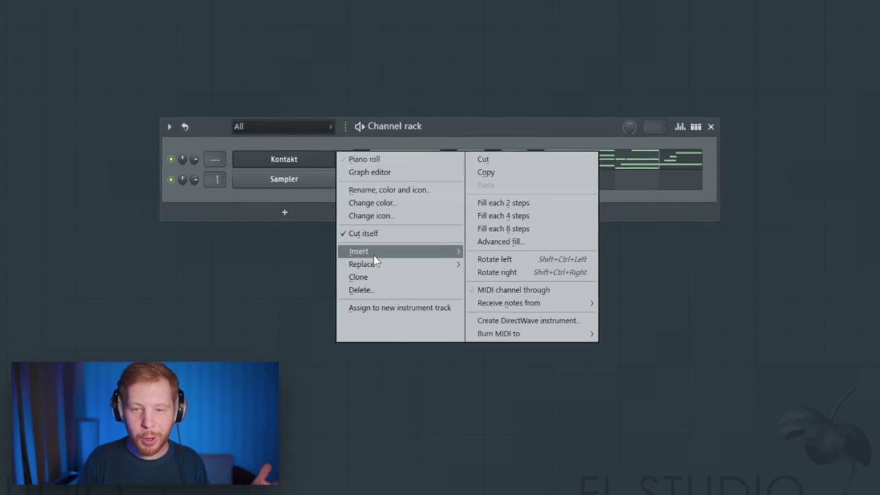
mouse_move(373, 253)
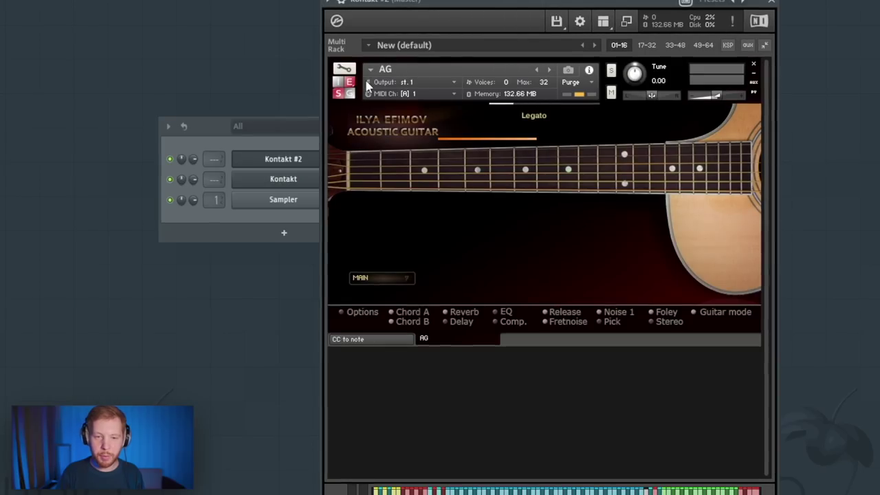
left_click(773, 2)
left_click(372, 159)
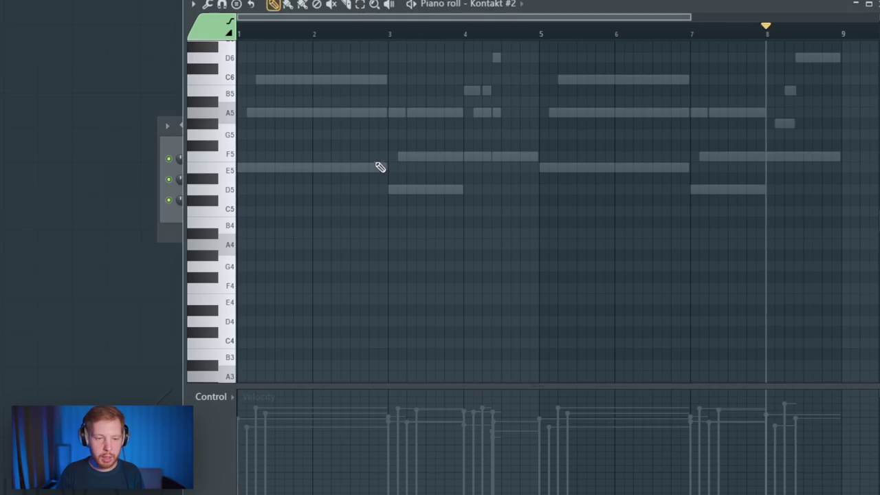
Step: Audition the opening bars and draw a one-beat E5 note on the last beat of bar 1 in the guitar part
scroll(278, 167, "up", 3)
scroll(268, 36, "up", 4)
key("space")
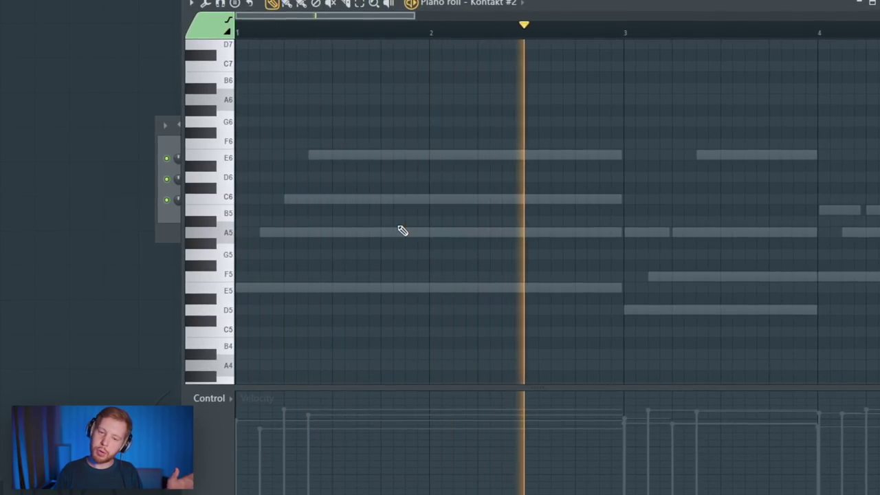
key("space")
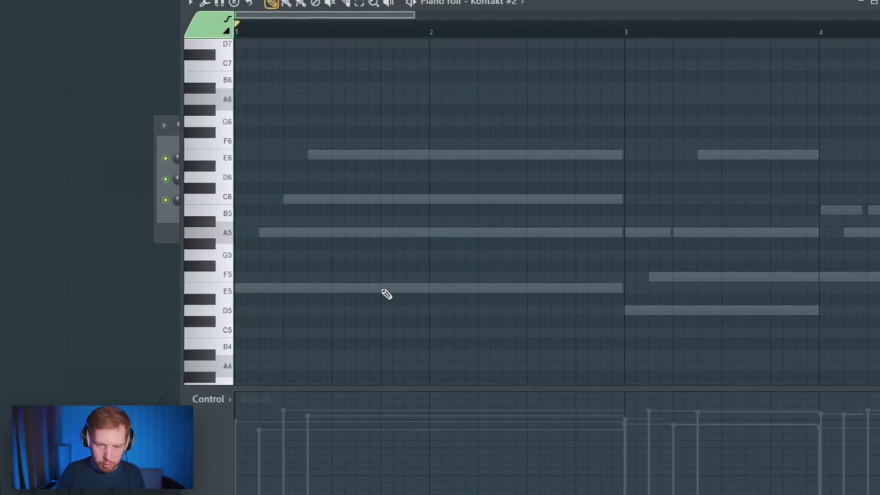
key("ctrl+a")
scroll(403, 313, "up", 3)
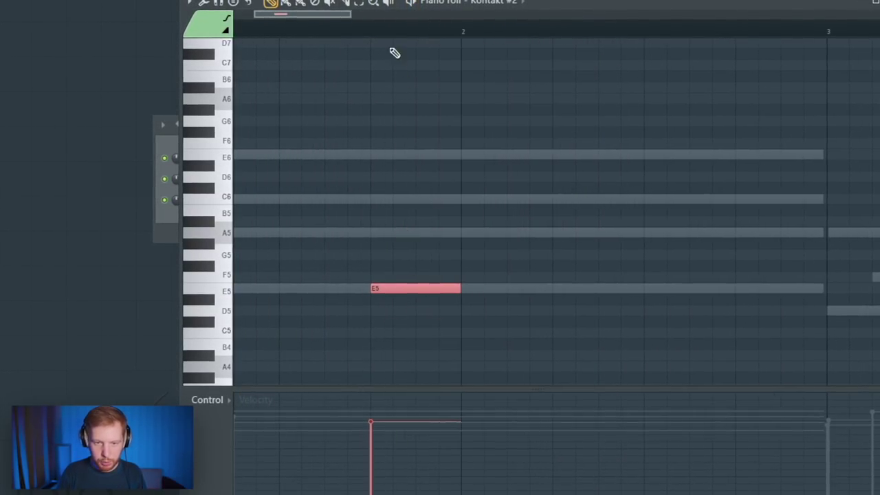
Step: Replace the E5 with short, overlapping D5 and E5 pickup notes before bar 2, followed by longer D5 and C5 notes in bar 2
key("ctrl+a")
key("space")
key("space")
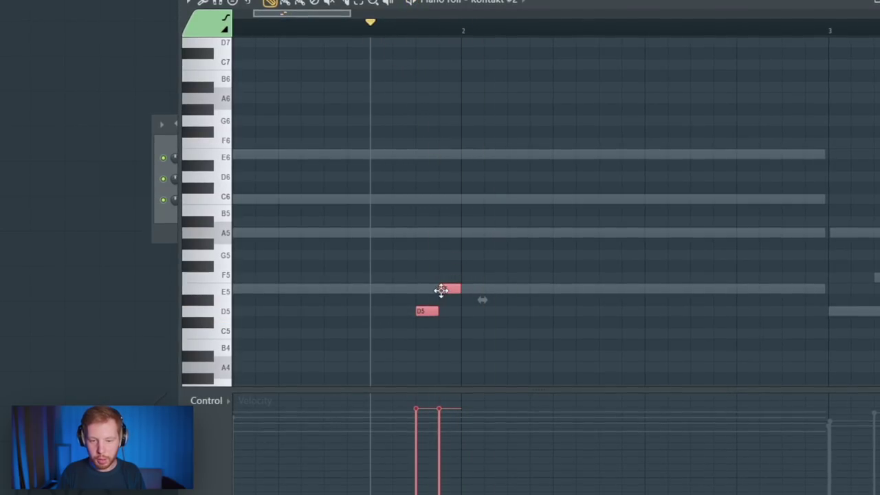
key("space")
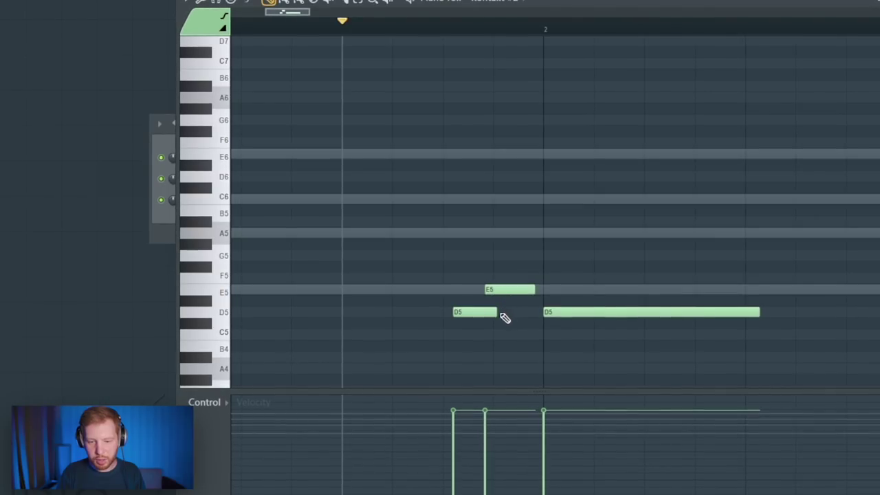
key("space")
key("space")
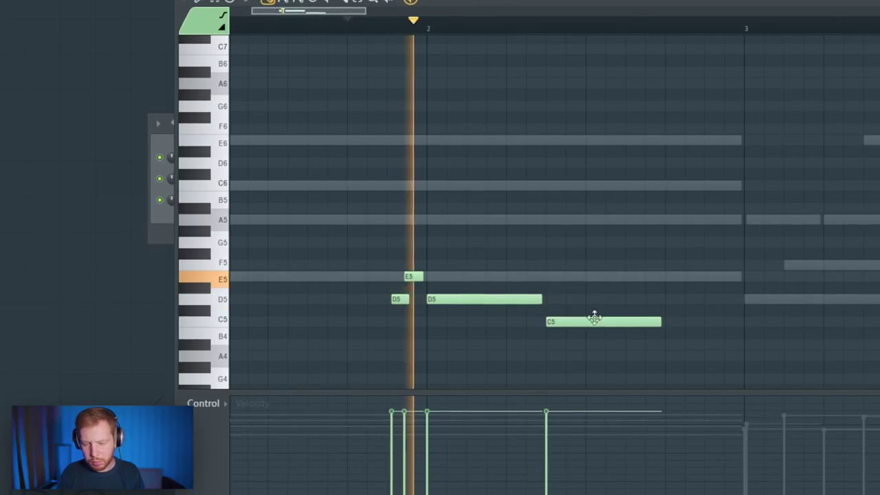
Step: Shorten the C5 in bar 2, complete the phrase with a B4 and a D5 ending at bar 3, and audition it
left_click_drag(661, 323, 704, 295)
key("space")
key("space")
left_click(695, 320)
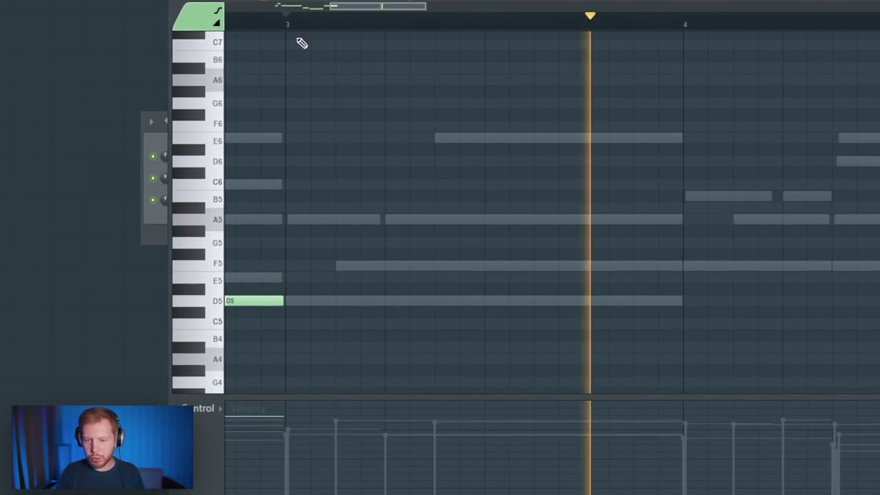
key("space")
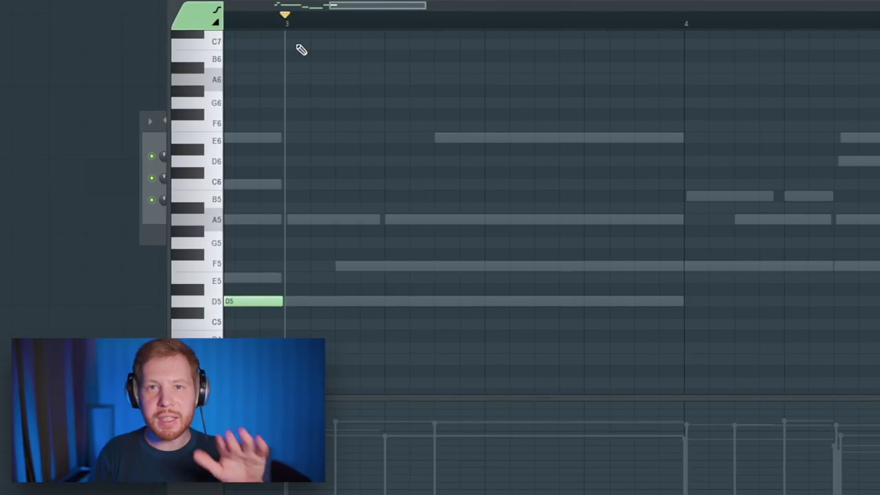
Step: Place short B4 and C5 pickup notes at the end of bar 3 and a B4 at the start of bar 4
left_click(661, 312)
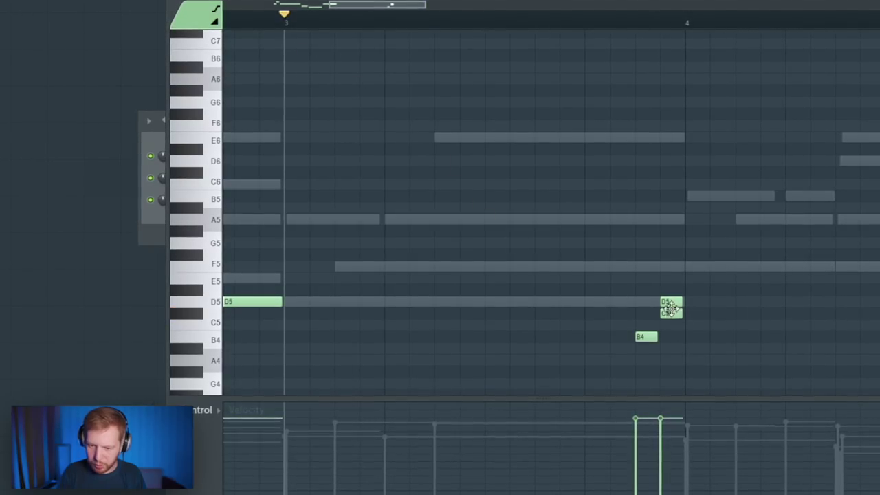
left_click_drag(699, 334, 700, 337)
key("space")
left_click_drag(625, 314, 706, 364)
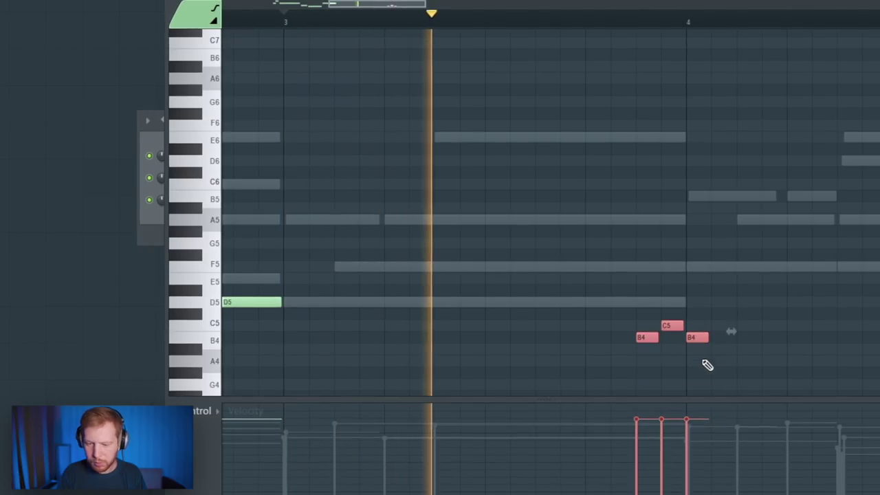
scroll(757, 344, "up", 2)
key("space")
scroll(599, 362, "up", 2)
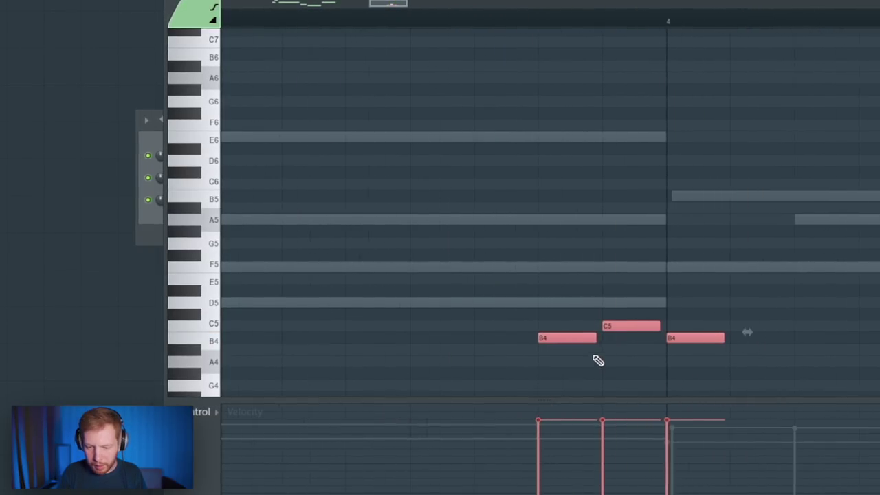
Step: Overlap the two pickup notes before bar 4, lengthen the B4, and fill the rest of bar 4 with C5, B4 and C5
left_click(589, 362)
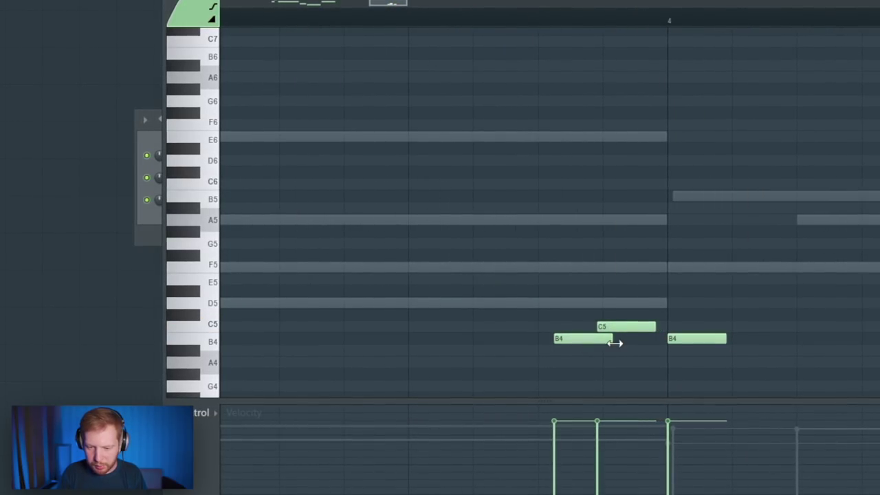
mouse_move(614, 342)
left_mouse_down()
mouse_move(594, 343)
mouse_move(609, 350)
mouse_move(613, 335)
left_mouse_up()
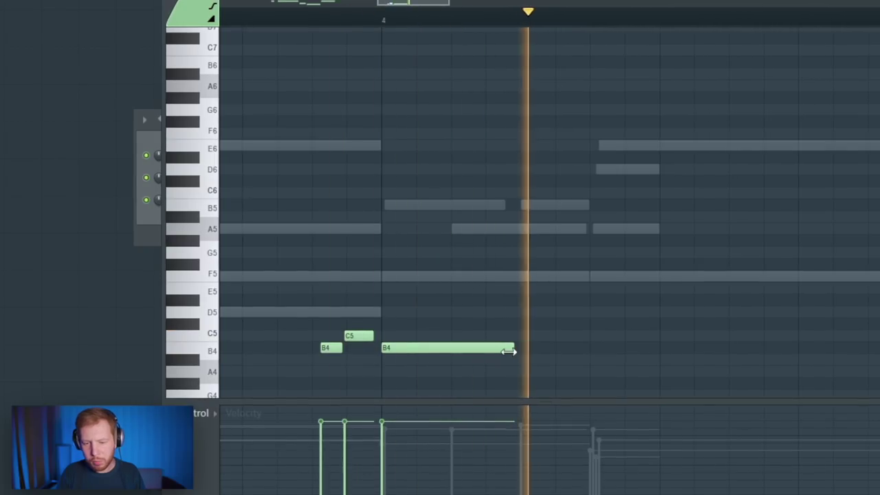
key("space")
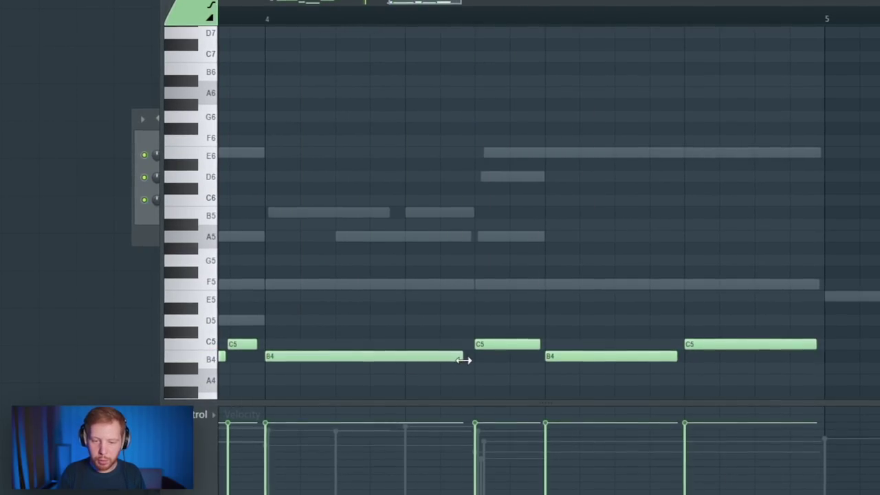
scroll(482, 318, "down", 3)
key("space")
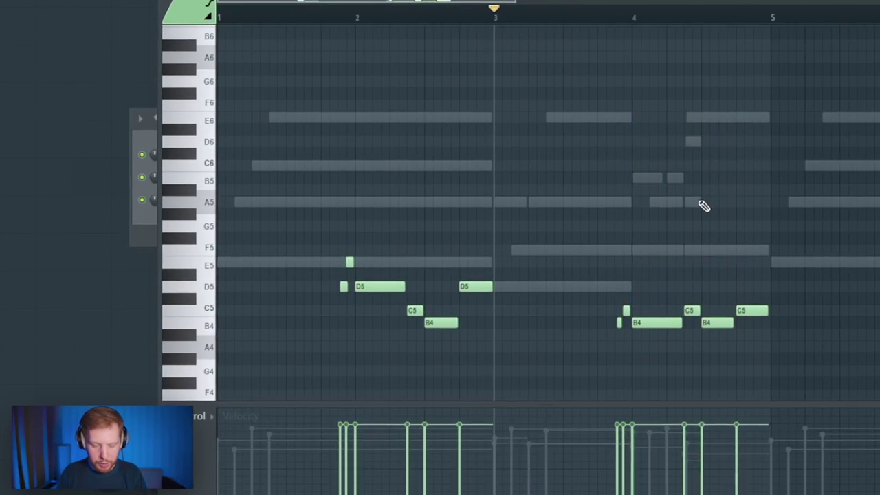
Step: Randomize the velocities of the second guitar's notes and audition the phrase
key("alt+r")
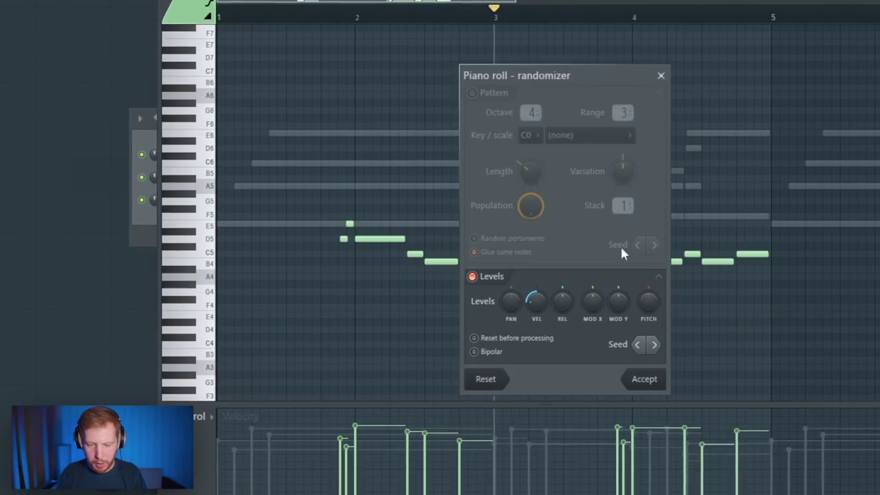
left_click(656, 380)
key("space")
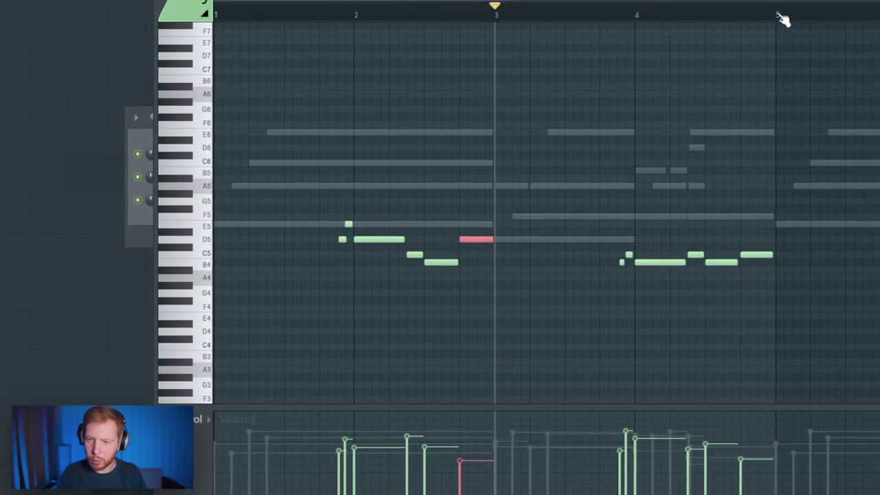
Step: Duplicate the second guitar's bars 1 to 4 melody into bars 5 to 8
left_click_drag(781, 16, 214, 15)
key("ctrl+b")
scroll(777, 265, "up", 3)
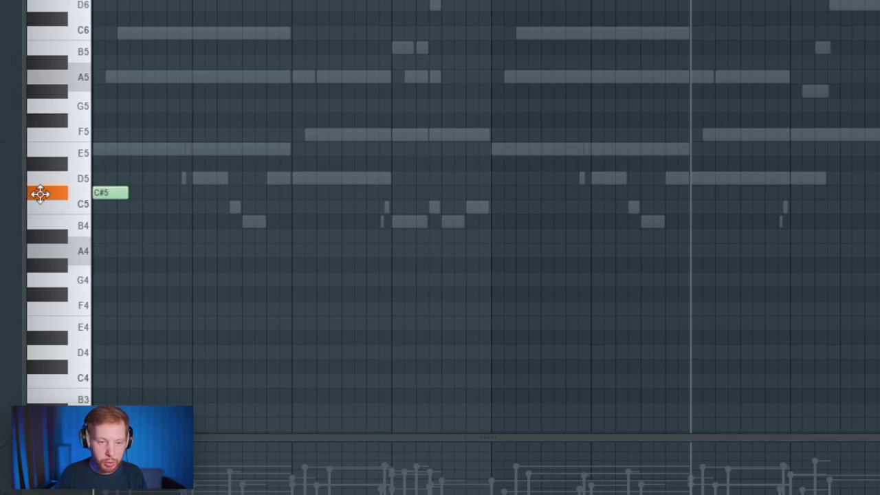
Step: Build a Shaker (Cash) pattern of C5 hits with varied velocities over two bars, and split the guitar's last D5 in bar 2 into D5 and C5
scroll(112, 249, "up", 5)
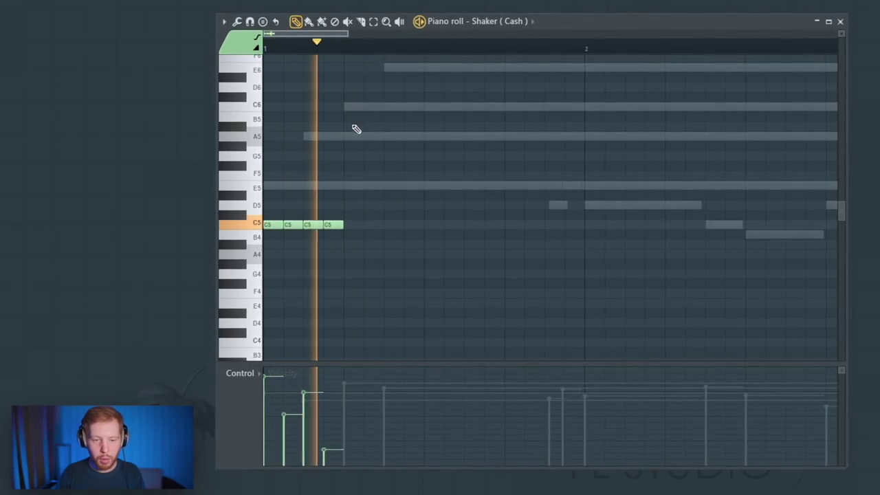
key("space")
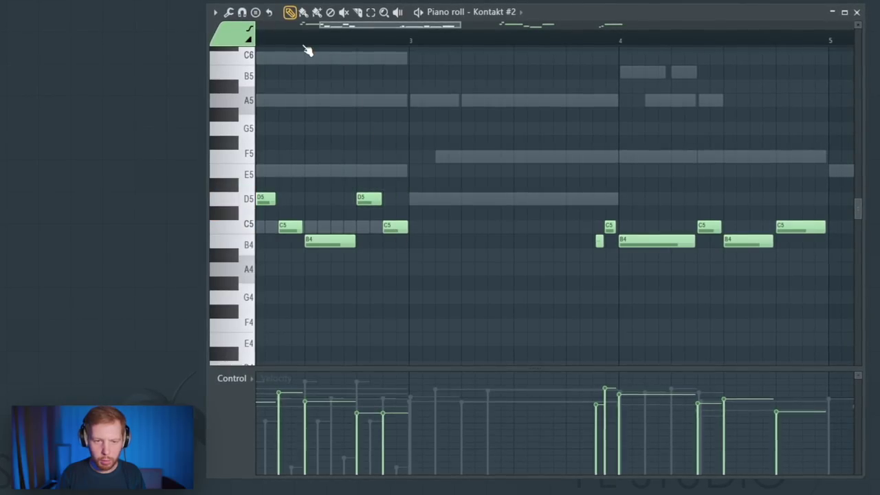
key("space")
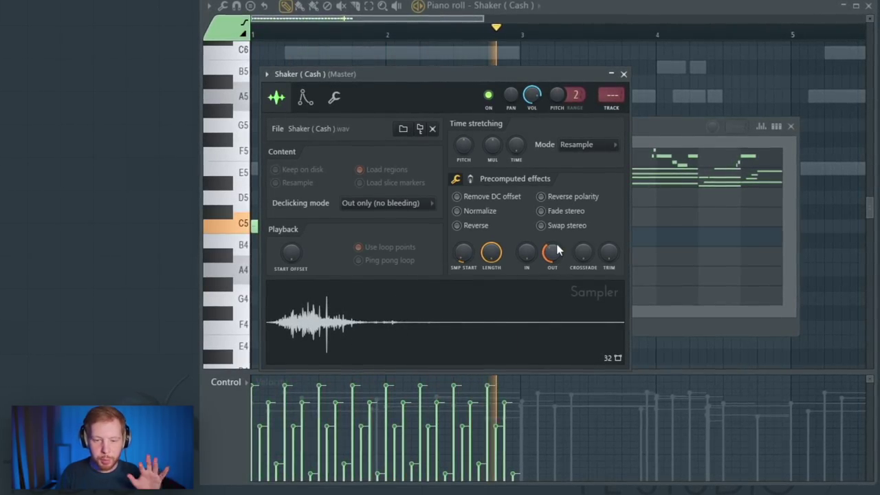
Step: Open the perc_54(16) piano roll and place seven consecutive one-beat C5 notes from the start of bar 1
left_click(645, 327)
key("space")
left_click(440, 280)
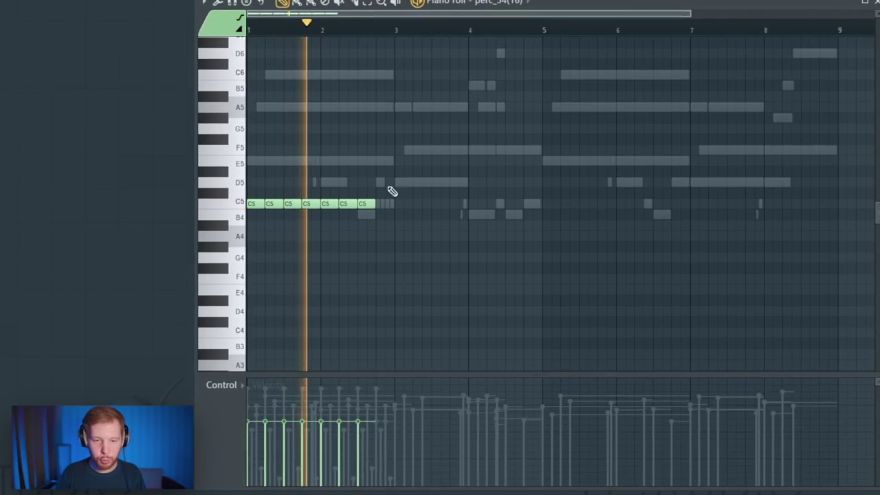
key("ctrl+a")
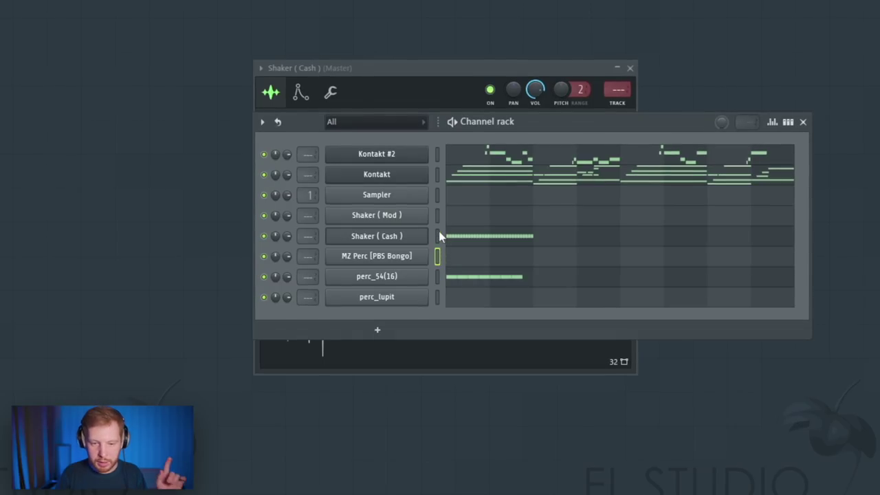
Step: Open the Shaker (Mod) piano roll and place two C5 notes around beat 2 of bar 1, shortened to sixteenths
left_click(438, 215)
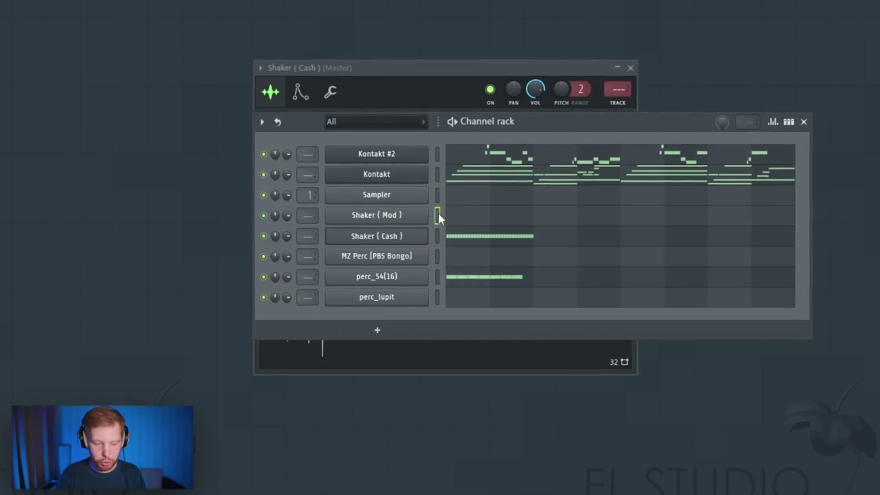
left_click(449, 214)
scroll(273, 256, "up", 4)
left_click(277, 205)
left_click(306, 205)
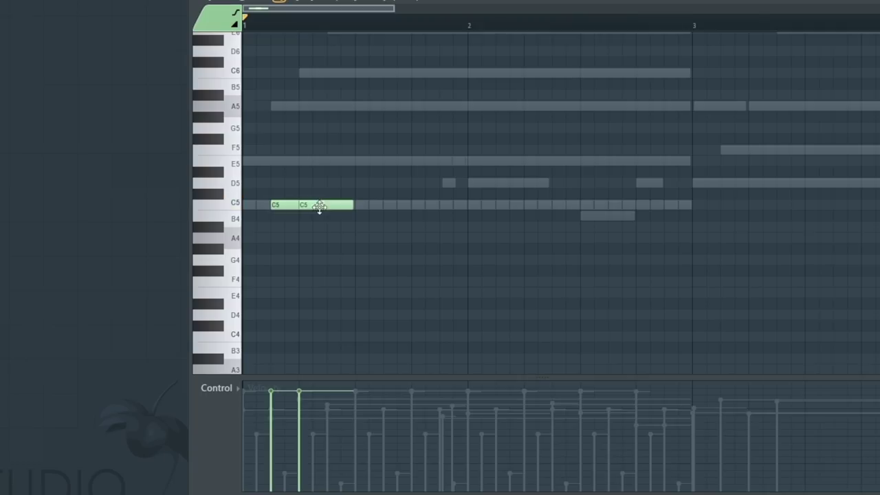
left_click_drag(353, 205, 313, 205)
Step: Repeat the pair of Shaker (Mod) C5 hits every half bar through bar 2 while auditioning
key("space")
key("space")
key("ctrl+a")
key("space")
left_click_drag(276, 204, 393, 209)
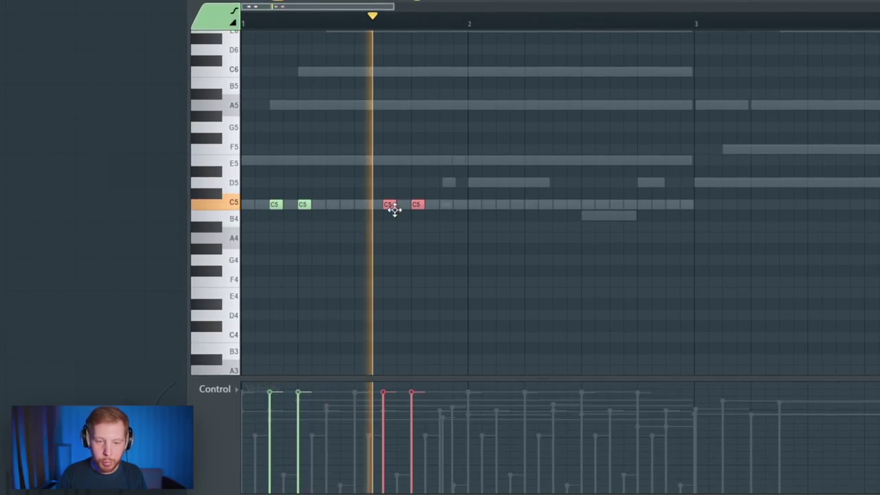
left_click_drag(477, 177, 529, 227)
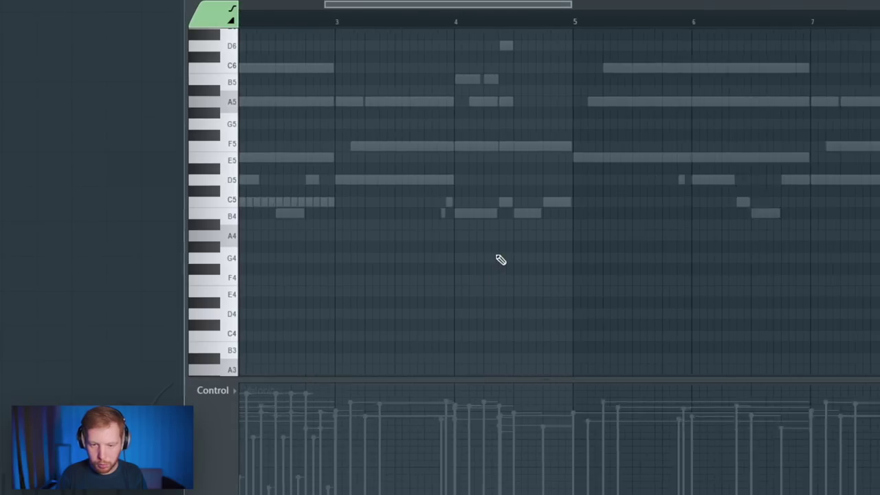
Step: Add two short perc_lupit C5 hits in the second half of bar 2, audition them and raise their velocities
scroll(488, 264, "up", 2)
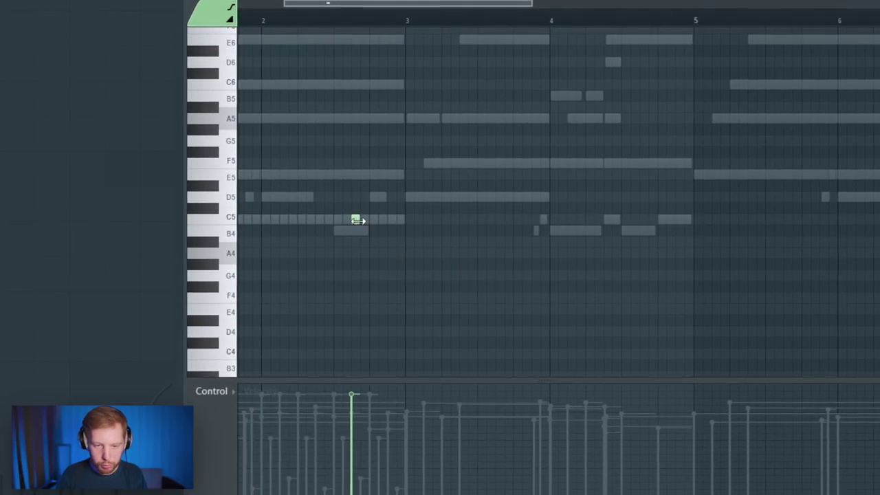
left_click(373, 219)
key("space")
key("space")
key("ctrl+a")
Step: Switch to the MZ Perc [PBS Bongo] piano roll and add one short, loud C5 hit near the end of bar 2
left_click(509, 1)
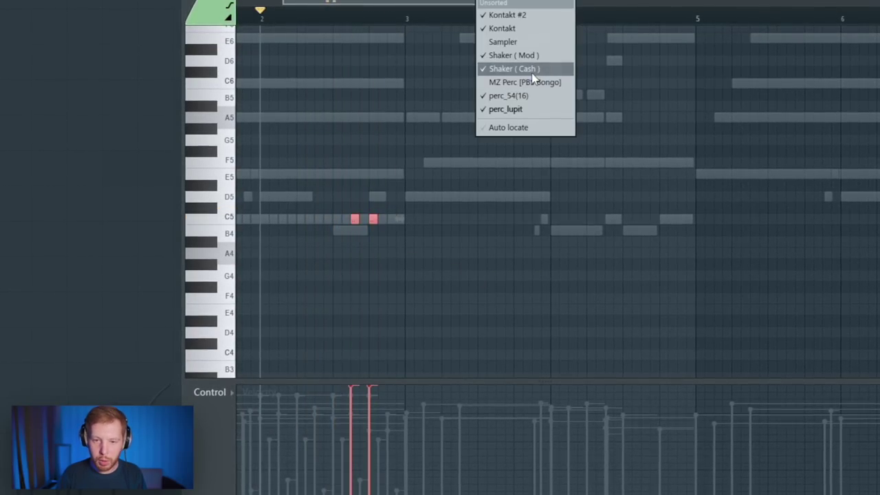
left_click(530, 82)
key("space")
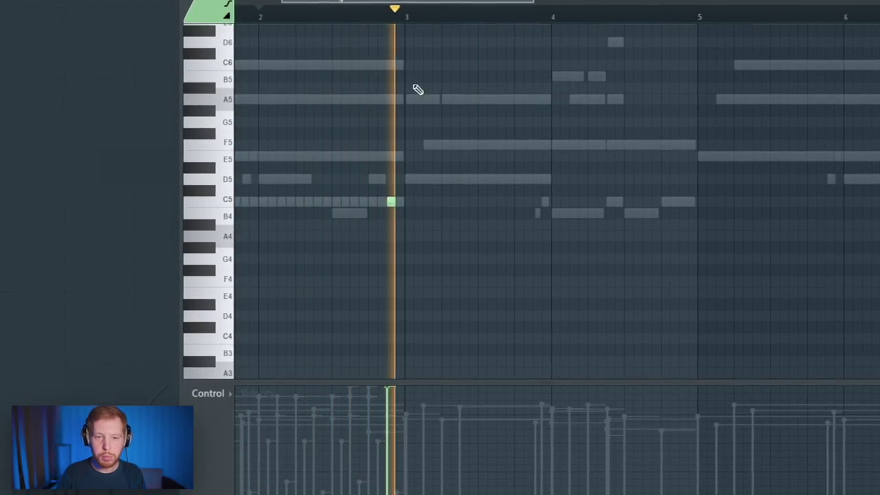
key("ctrl+a")
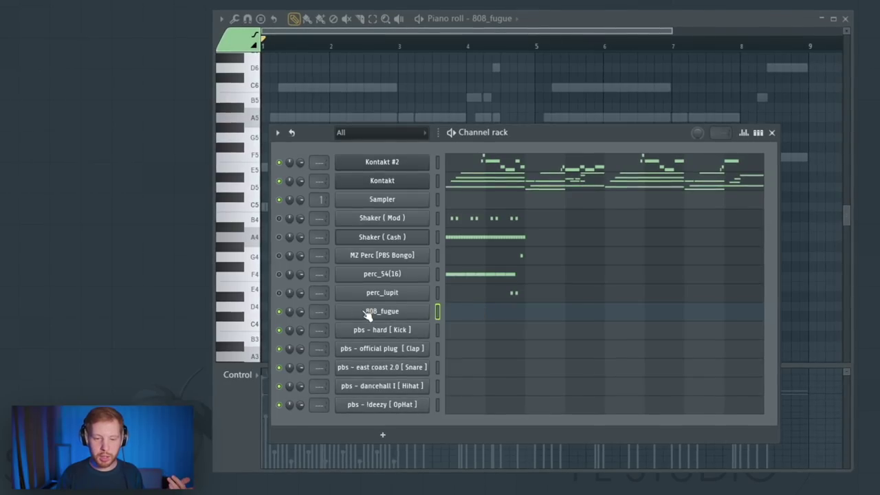
Step: Configure the 808_fugue channel with loop points off, a longer fade-out and Cut itself enabled
left_click(367, 313)
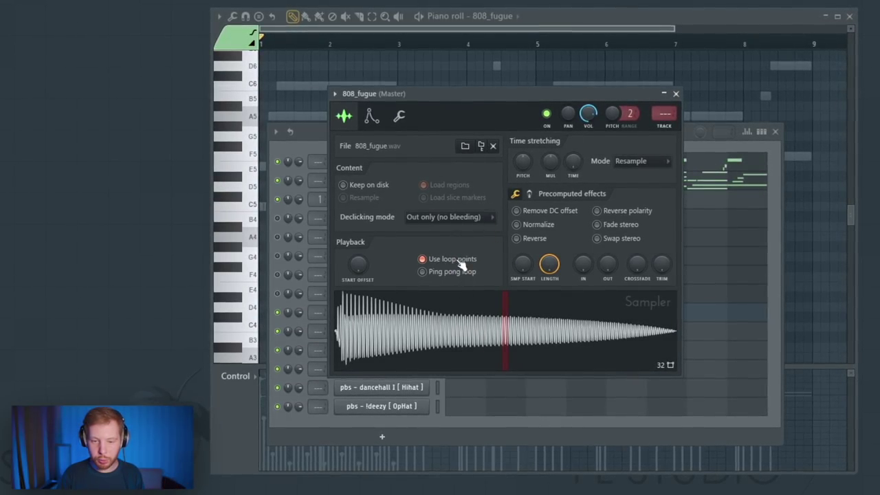
left_click_drag(677, 332, 593, 332)
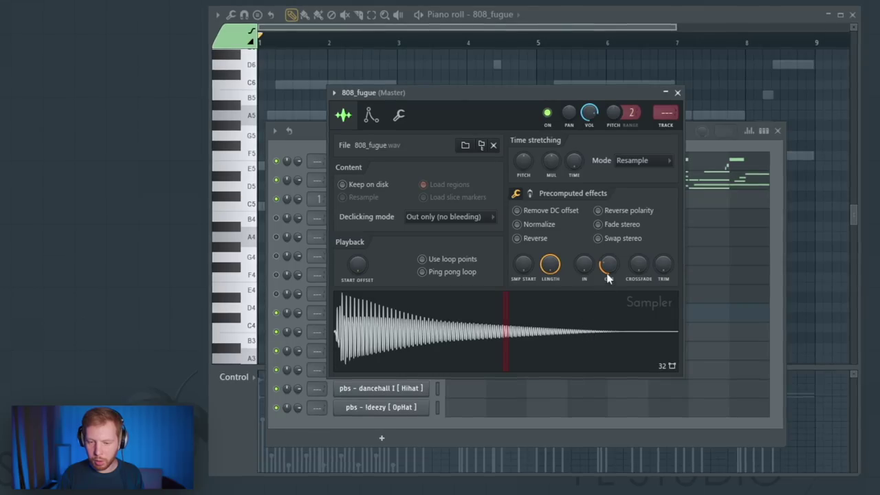
left_click(779, 255)
right_click(431, 309)
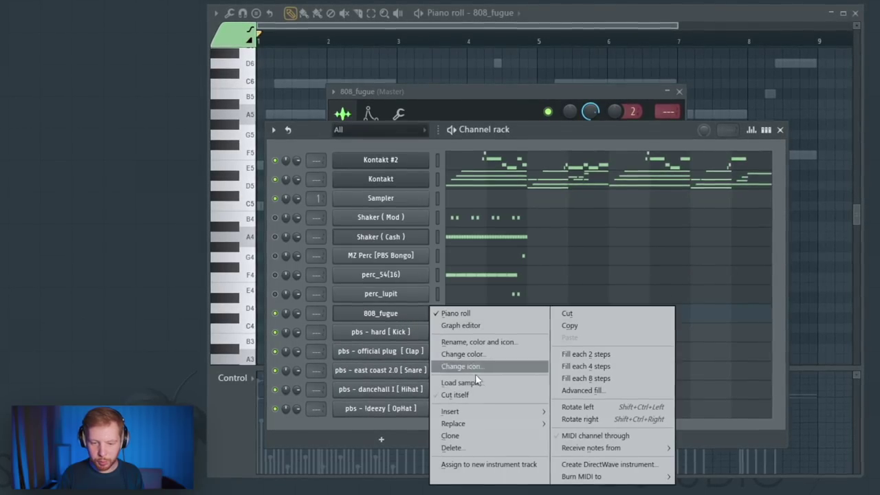
left_click(474, 397)
Step: Open the 808_fugue piano roll and place short A4 notes in bars 1 and 2, a D5 at bar 3 and an F5 in bar 4
left_click(452, 317)
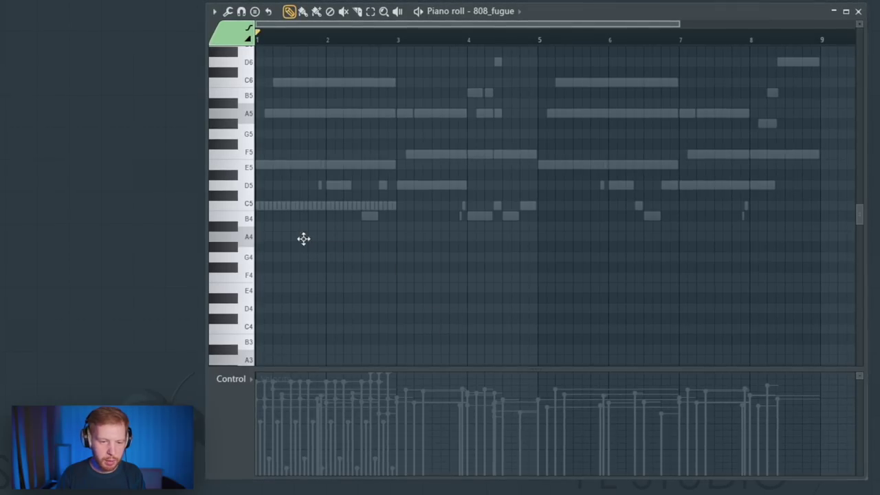
left_click(347, 238)
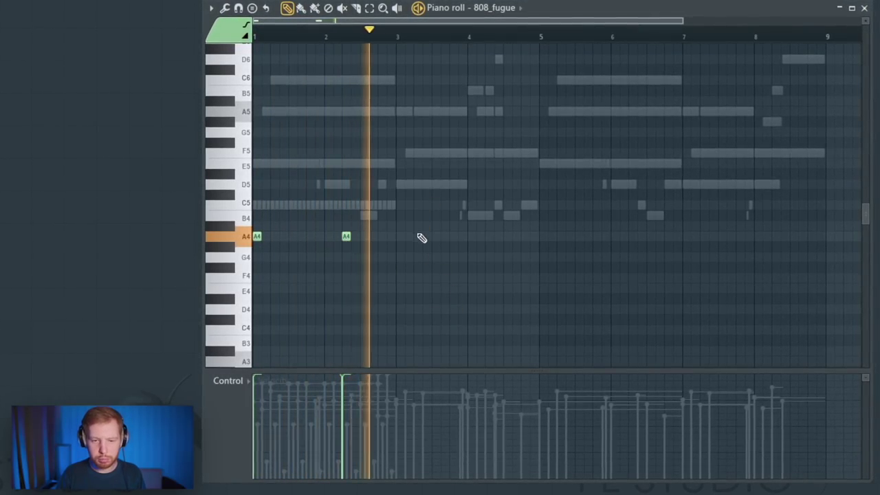
left_click(404, 206)
key("space")
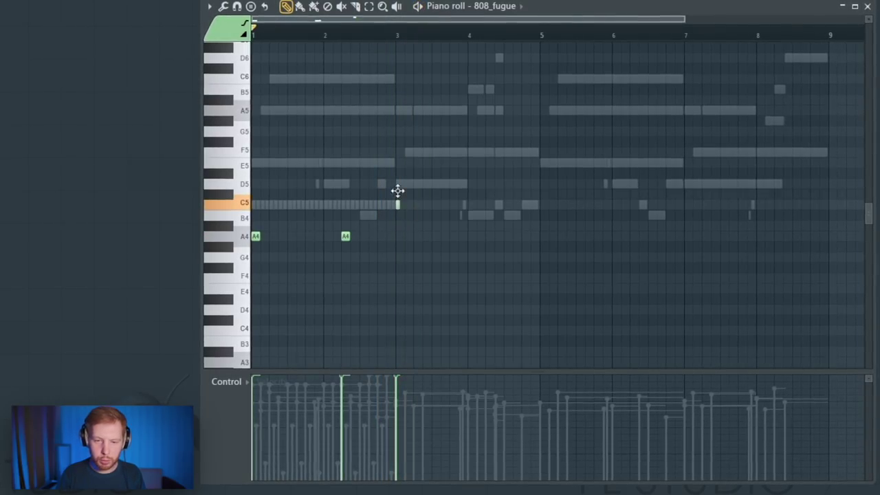
left_click(488, 151)
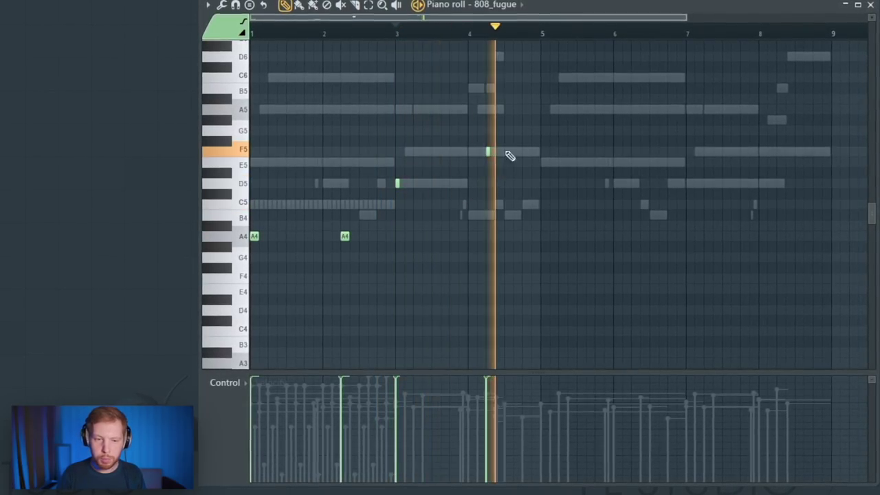
Step: Lower the 808's bar 4 note by a semitone to E5 and audition the bassline
key("space")
key("shift+Down")
scroll(475, 177, "up", 1)
key("space")
Step: Duplicate the four-bar 808 pattern into bars 5 to 8 and raise the copied bar 8 note to F5
key("ctrl+a")
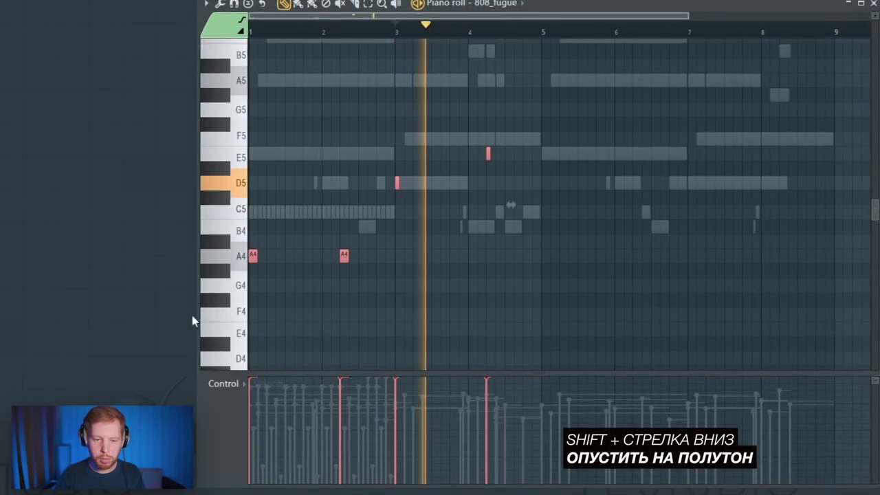
left_click_drag(254, 256, 548, 273)
key("ctrl+d")
left_click(781, 154, "ctrl")
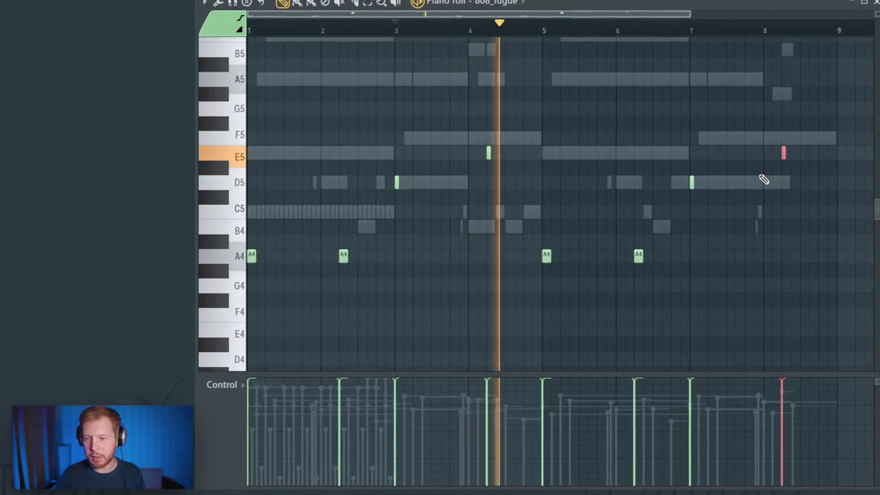
key("shift+Up")
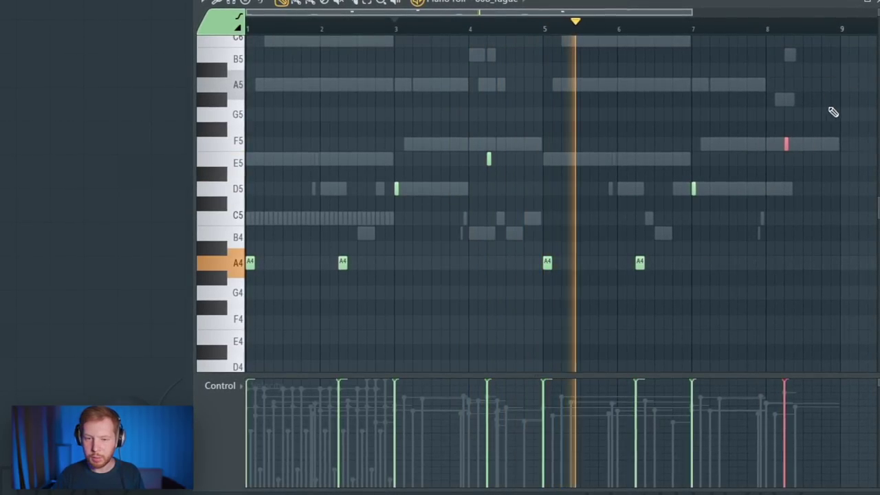
Step: Copy all the 808 notes into the pbs - hard [Kick] piano roll, flatten them to C5 and audition the pattern
key("ctrl+a")
key("space")
key("ctrl+k")
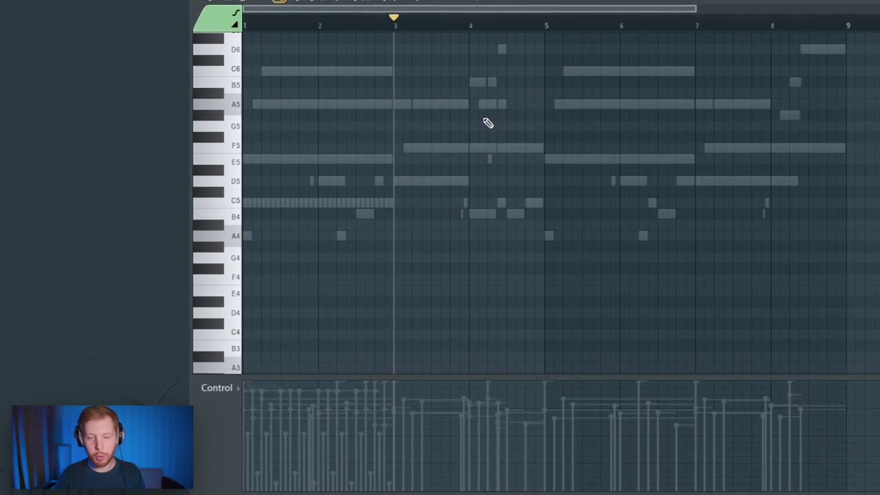
key("alt+k")
key("Return")
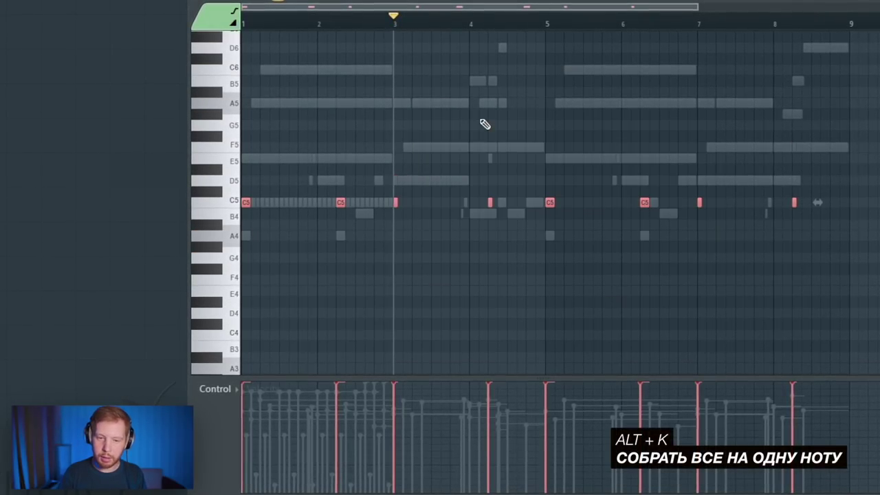
key("space")
key("space")
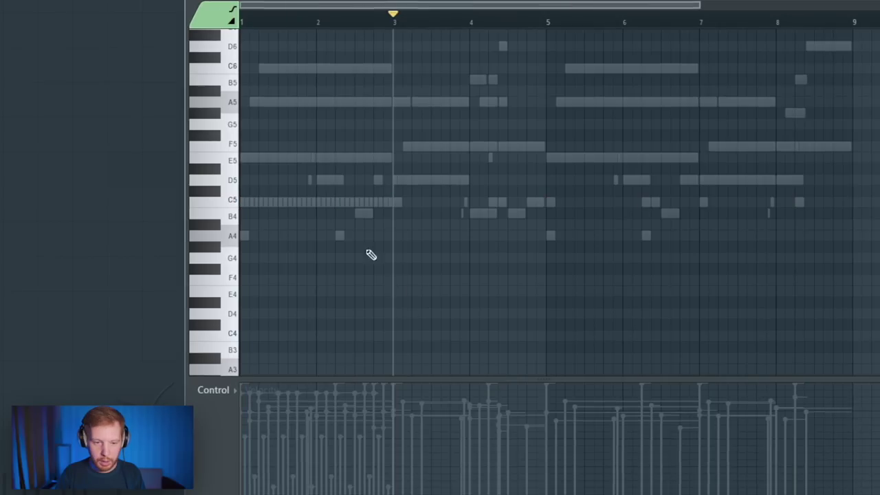
Step: In the pbs - official plug [Clap] piano roll, repeat a short C5 hit mid-bar through all eight bars, audition it and close the editor
key("ctrl+b")
key("ctrl+b")
key("ctrl+b")
key("ctrl+b")
key("ctrl+b")
key("ctrl+b")
key("ctrl+b")
key("space")
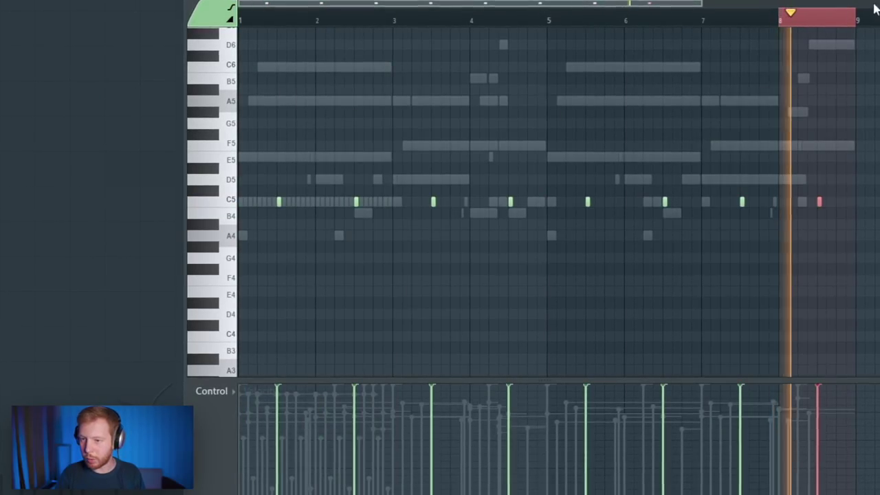
left_click(875, 5)
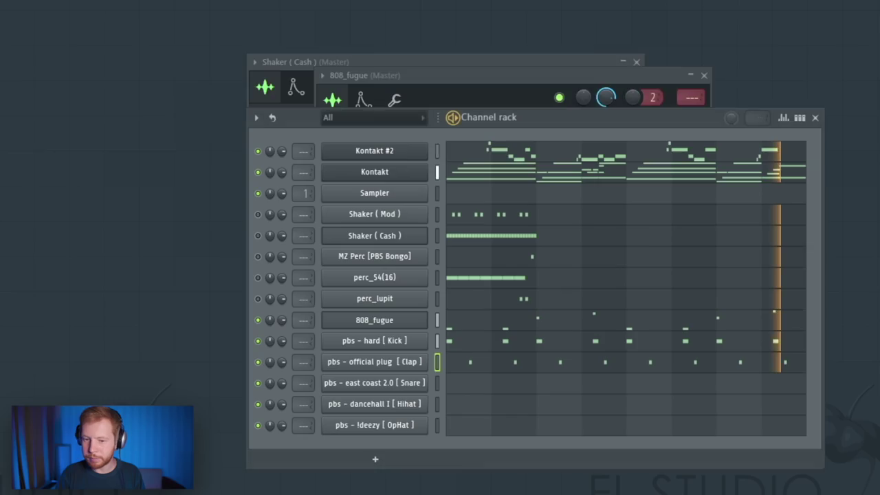
Step: Open the pbs - east coast 2.0 [Snare] piano roll and add short C5 hits in bars 1 and 2, softening the bar 2 middle hit
left_click(464, 384)
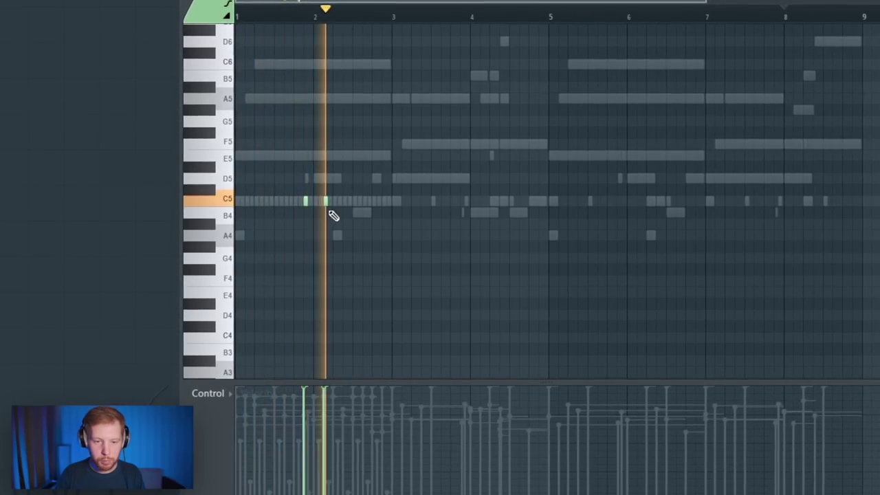
left_click(344, 205)
left_click_drag(359, 188, 330, 335)
key("space")
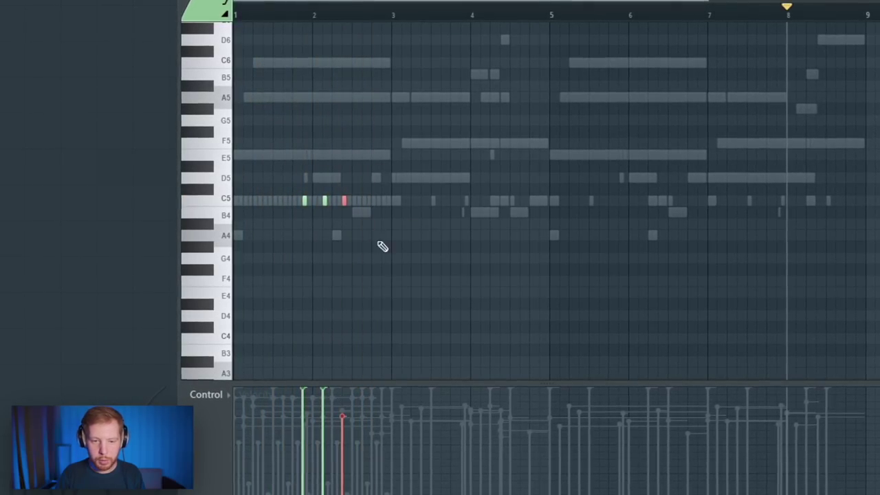
Step: Duplicate the two-bar snare pattern through bar 8 and audition it
left_click_drag(398, 15, 6, 147)
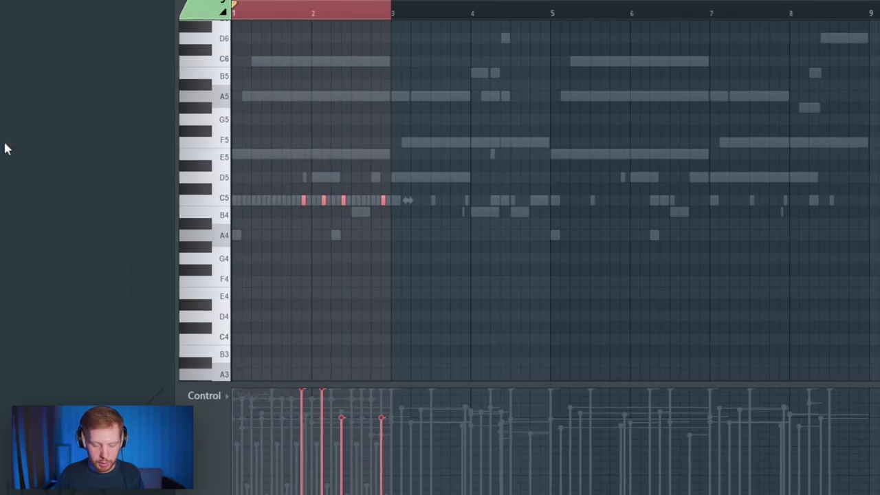
key("ctrl+b")
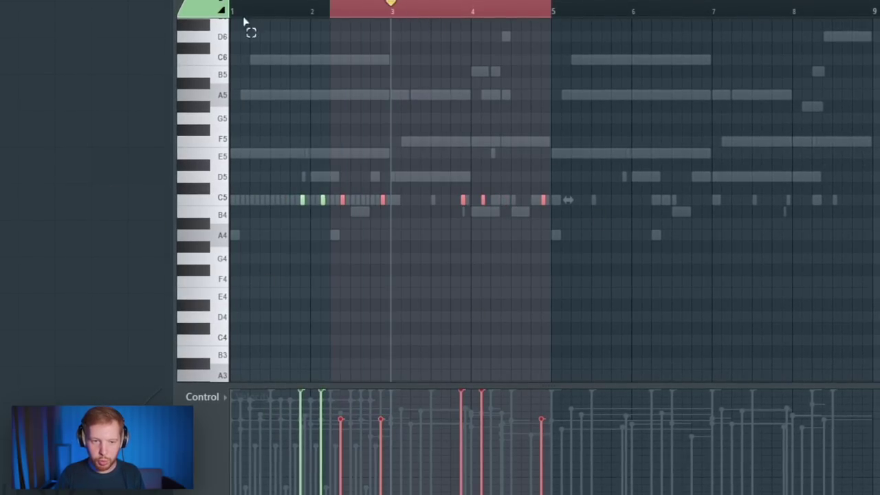
key("ctrl+b")
key("space")
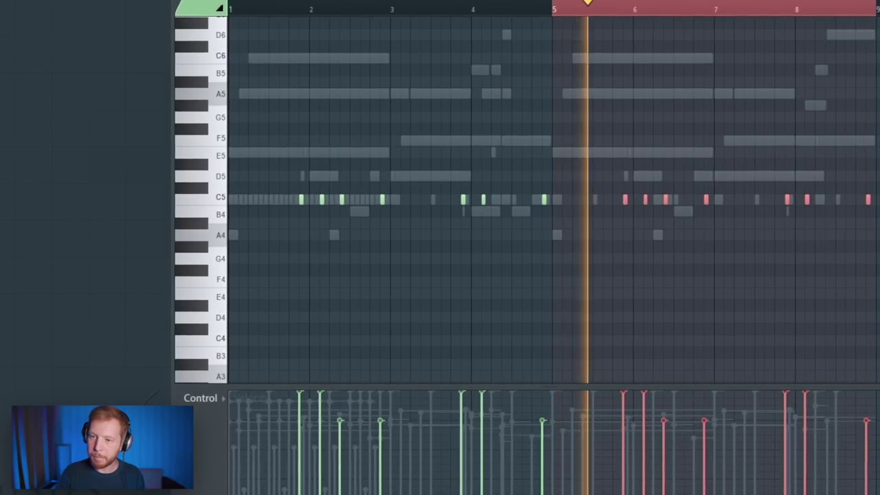
Step: Open the pbs - dancehall I [Hihat] piano roll and place a short C5 note at the start of bar 1
key("F6")
left_click(501, 412)
key("space")
left_click(217, 224)
scroll(216, 223, "up", 3)
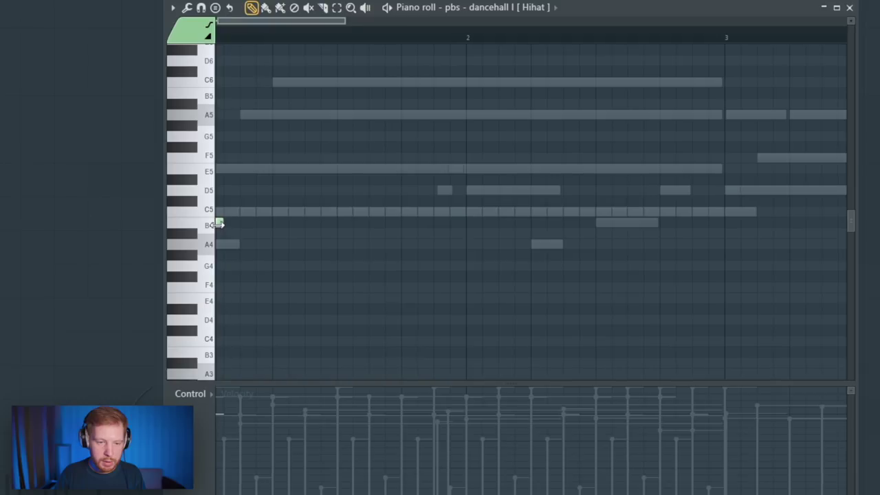
left_click_drag(217, 223, 218, 211)
Step: Adjust the dancehall hihat's sampler settings with a longer fade-out, a slight boost and an EQ change
key("F6")
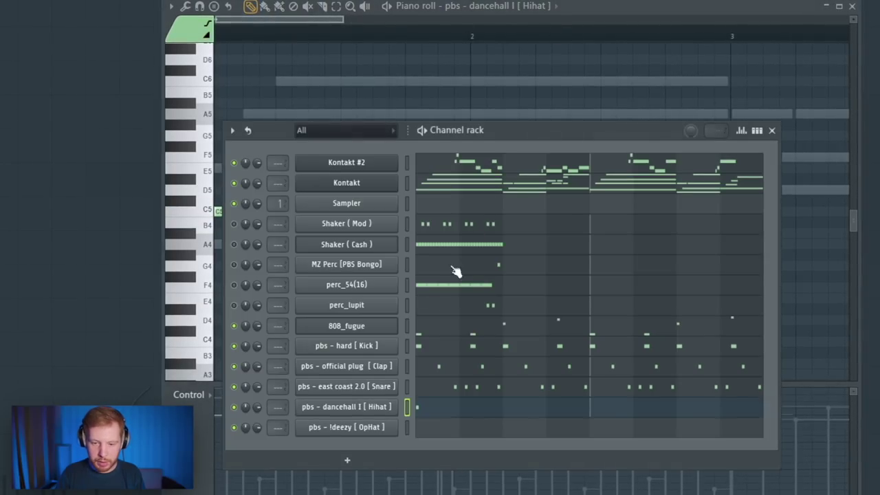
left_click(350, 411)
left_click_drag(190, 22, 664, 71)
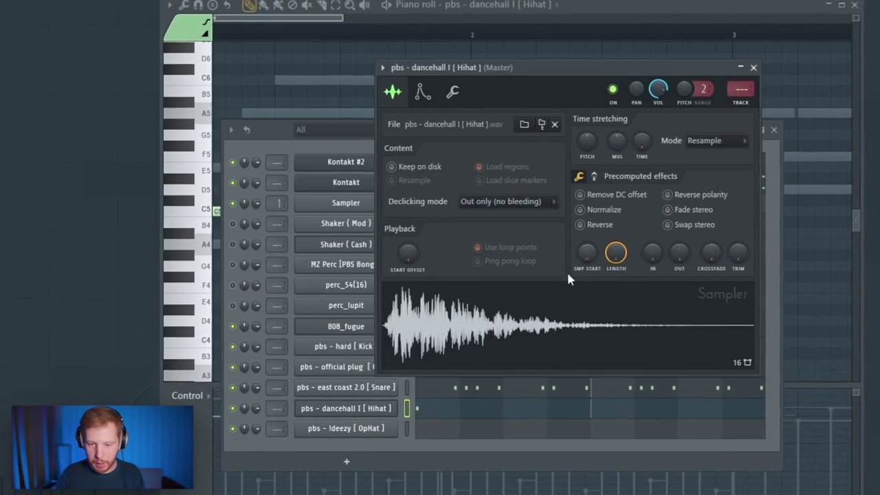
left_click_drag(679, 253, 680, 237)
left_click(595, 178)
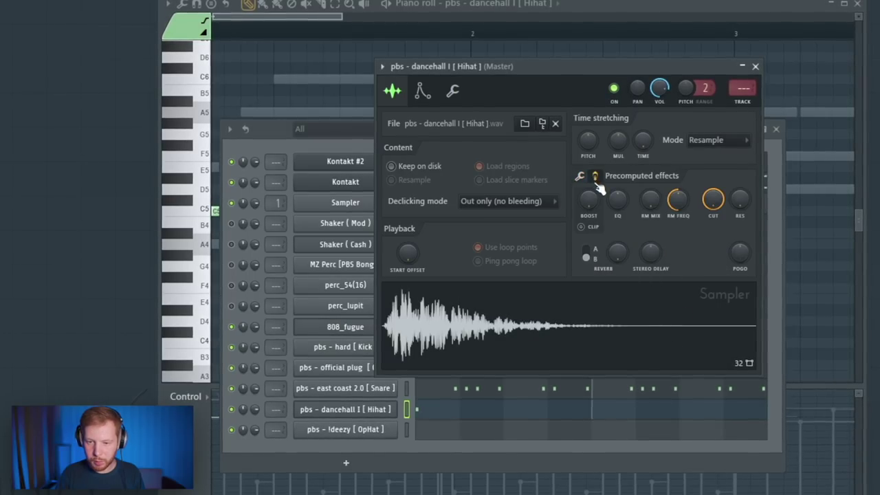
left_click_drag(589, 200, 590, 185)
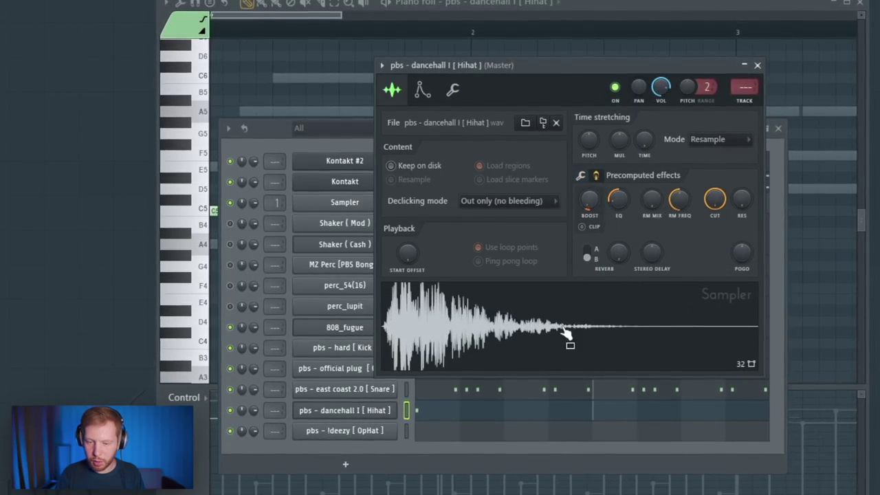
Step: Reopen the hihat piano roll, repeat the four alternating-velocity D5 notes across bars 1 and 2, and delete the final one
left_click(437, 416)
left_click(447, 417)
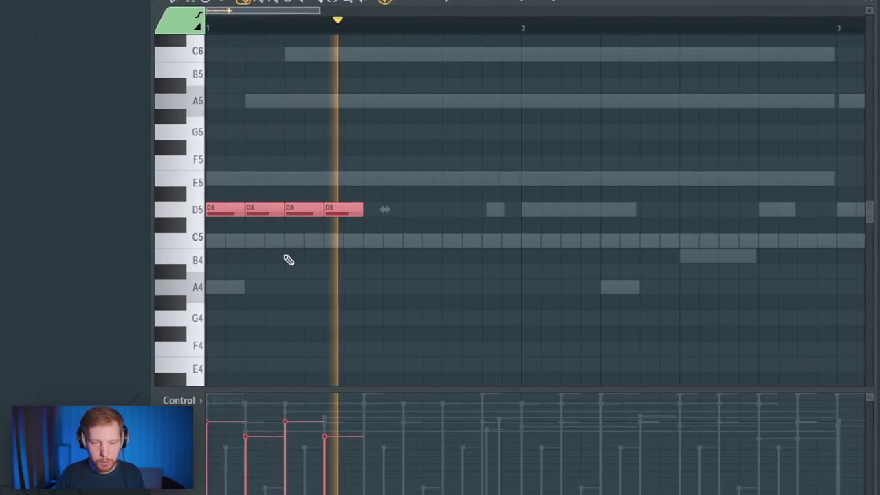
key("ctrl+b")
key("ctrl+b")
key("ctrl+b")
scroll(510, 283, "down", 2)
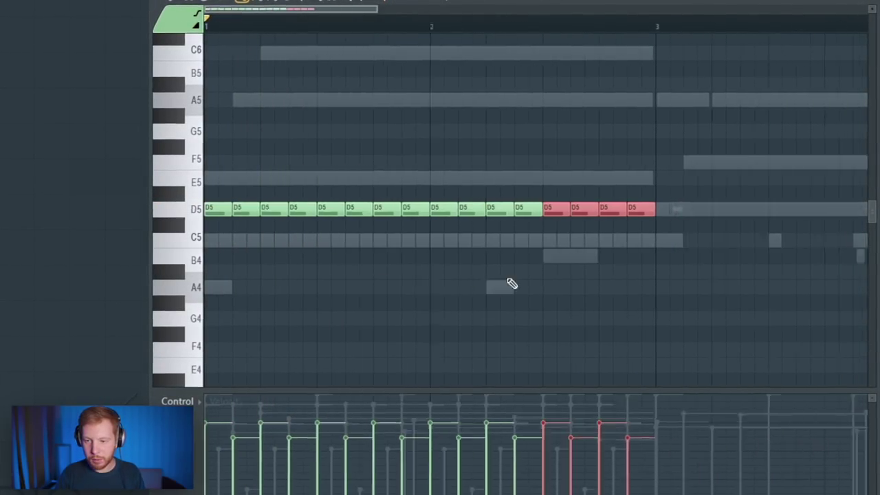
right_click(617, 216)
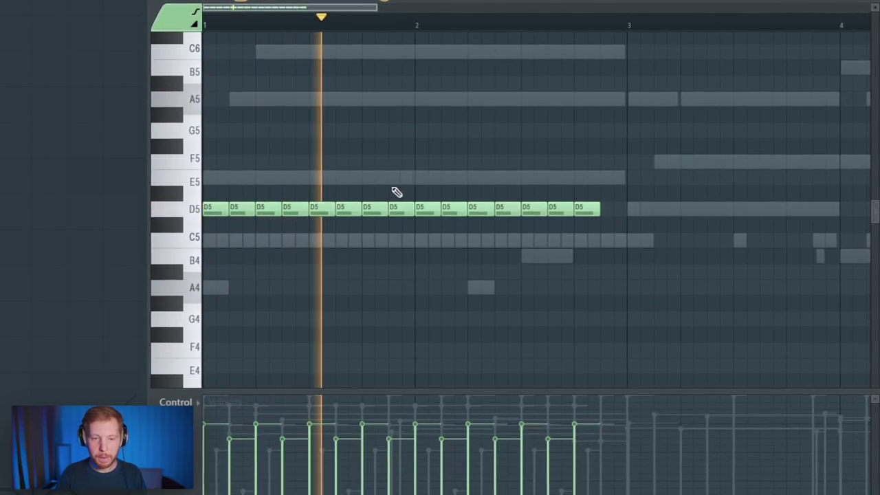
key("space")
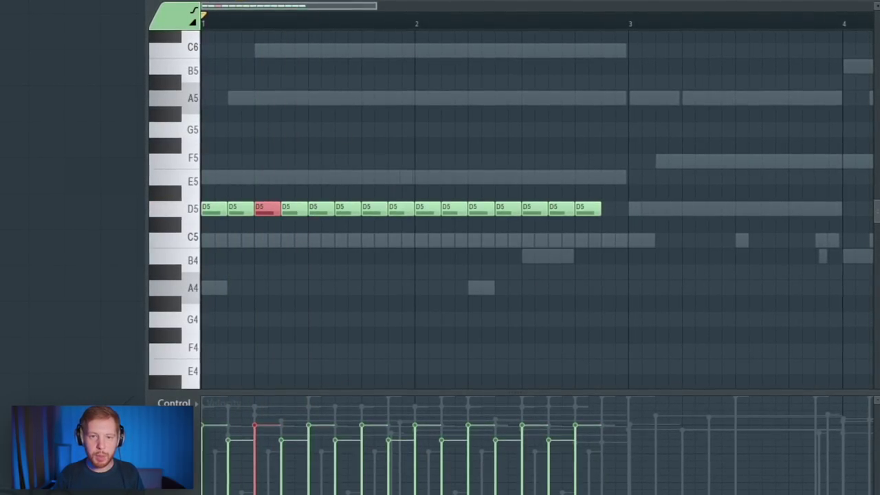
Step: Chop the third D5 hihat note of bar 1 into six equal slices using a finer grid
left_click(82, 76)
left_click(95, 198)
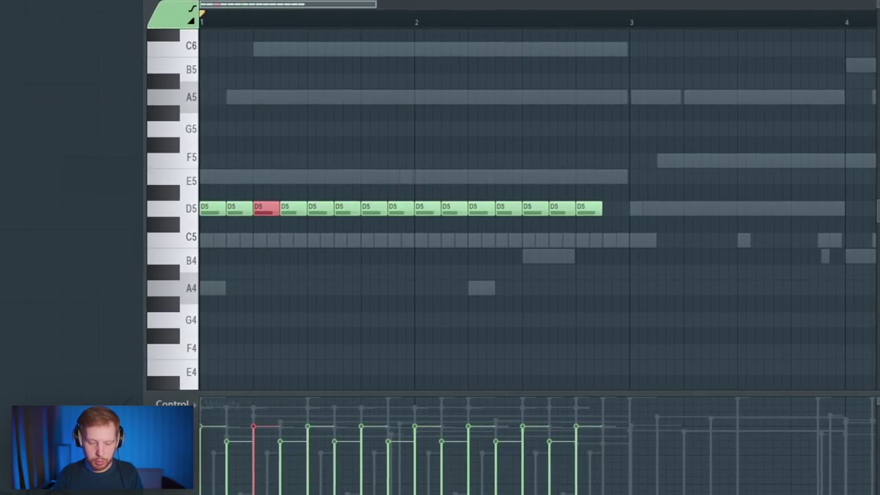
key("ctrl+u")
scroll(330, 89, "up", 4)
left_click_drag(267, 153, 473, 295)
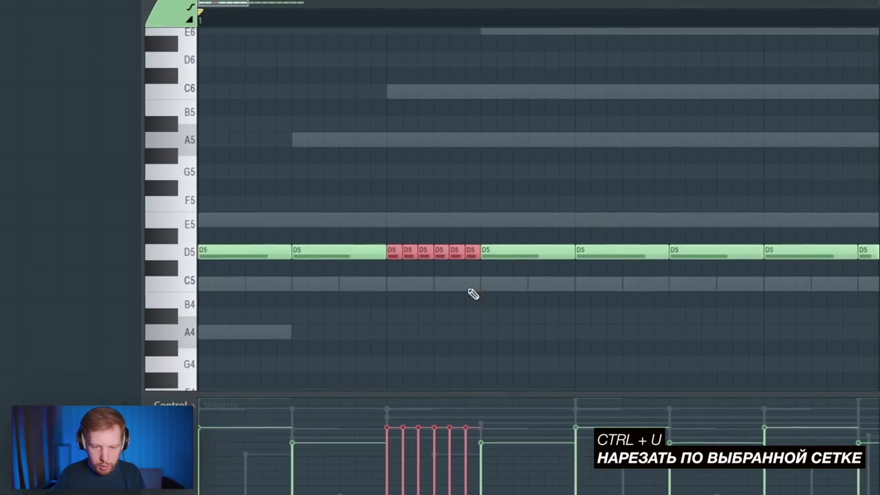
Step: Delete the last three hihat slices, stretch the remaining three into a slower roll and audition it
right_click(441, 255)
right_click(455, 253)
right_click(471, 254)
mouse_move(454, 212)
left_mouse_down()
mouse_move(405, 277)
mouse_move(389, 280)
left_mouse_up()
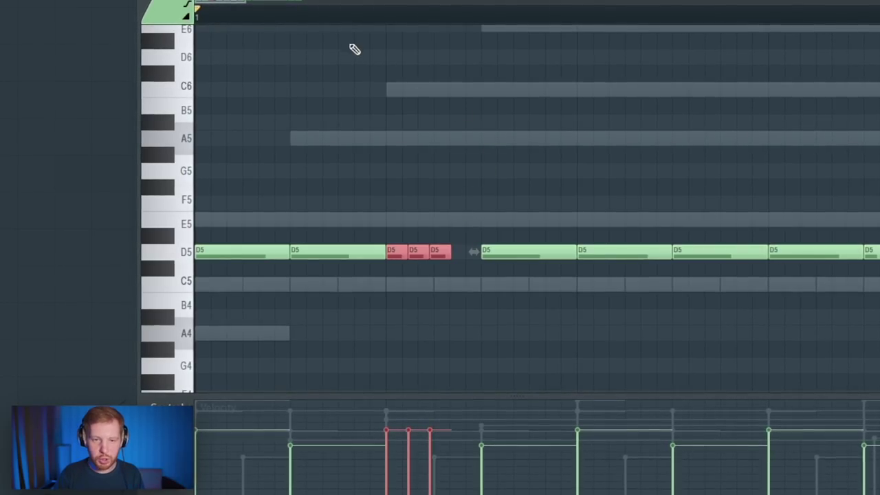
key("space")
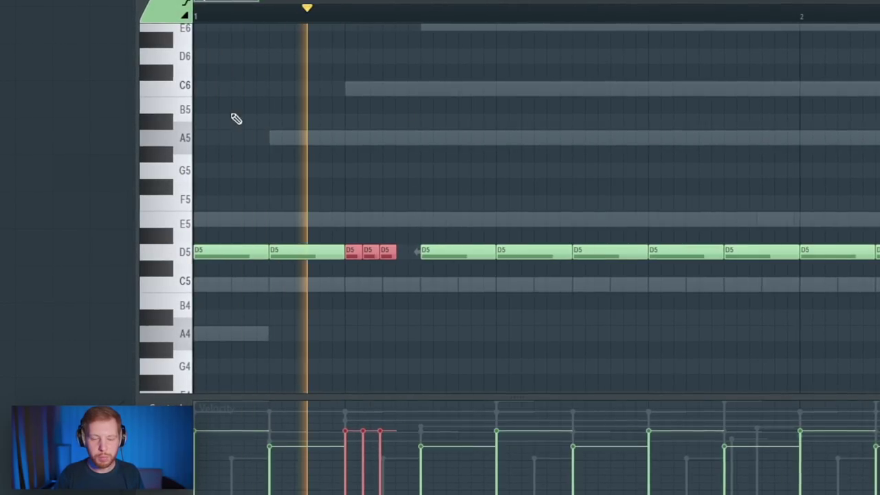
Step: Copy the three-note hihat roll and its preceding D5 note to the second beat of bar 2 and audition the result
scroll(291, 246, "down", 2)
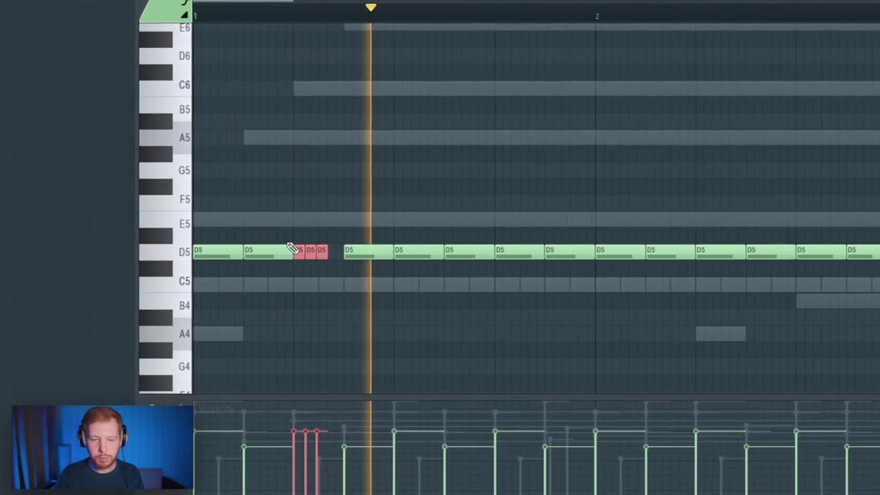
left_click_drag(495, 212, 380, 218)
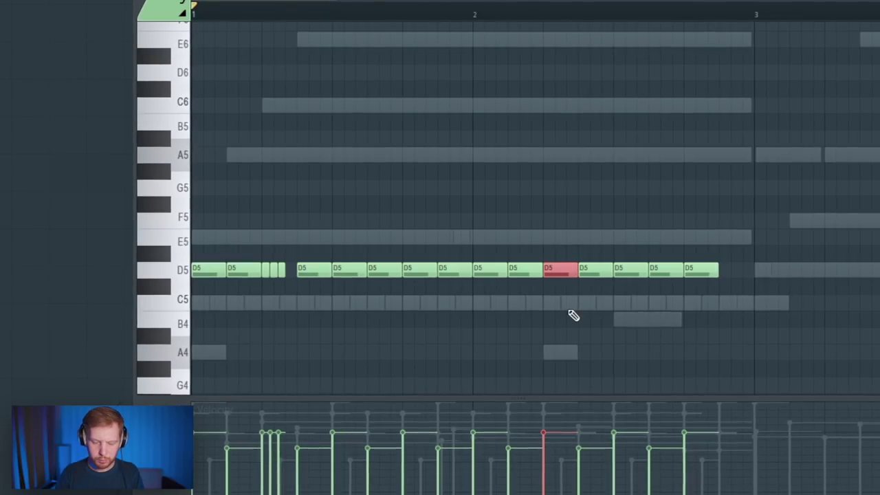
key("space")
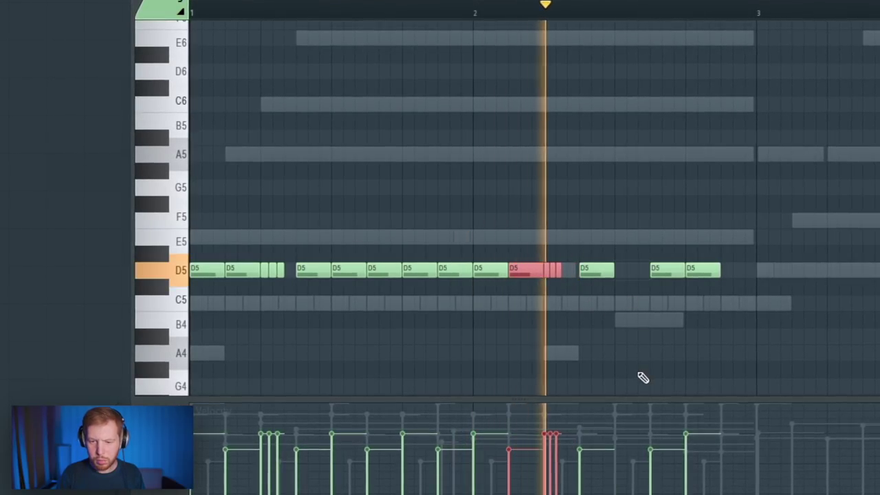
key("space")
Step: Complete the two-bar hihat pattern and duplicate it across bars 3 to 8
left_click_drag(786, 212, 589, 282)
scroll(196, 267, "down", 2)
left_click(596, 314, "ctrl")
scroll(615, 295, "up", 3)
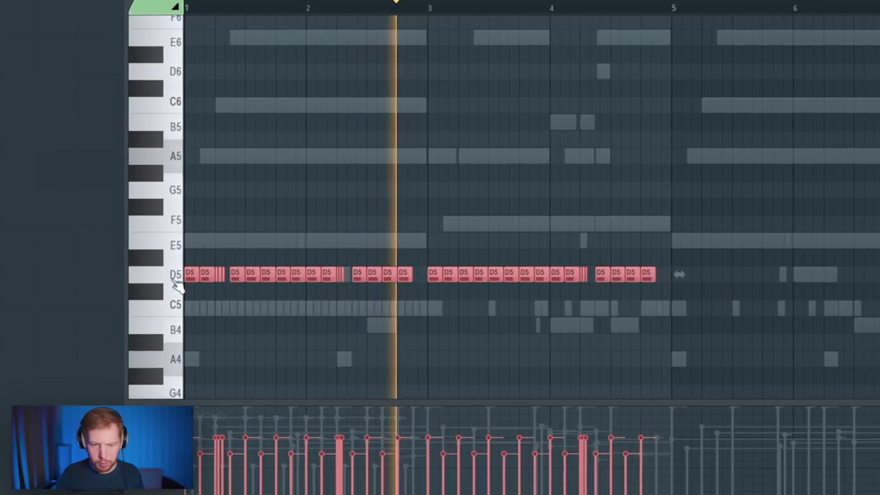
left_click_drag(188, 277, 679, 295)
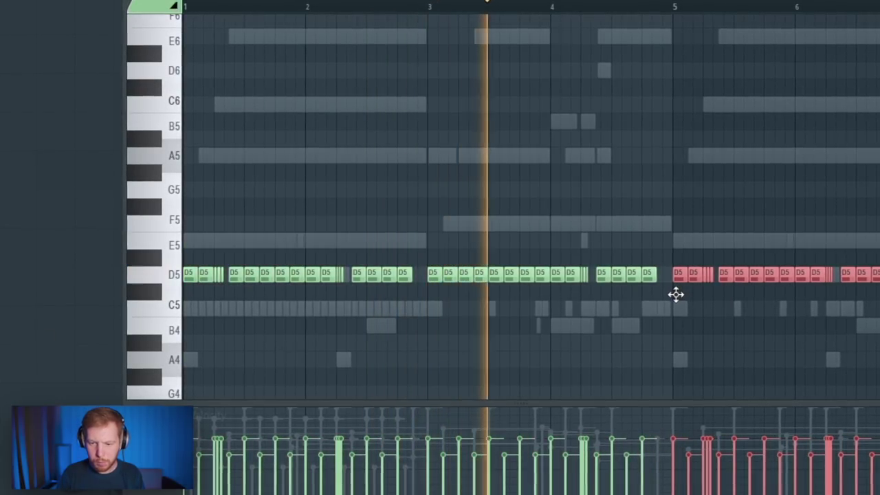
left_click(626, 342, "ctrl")
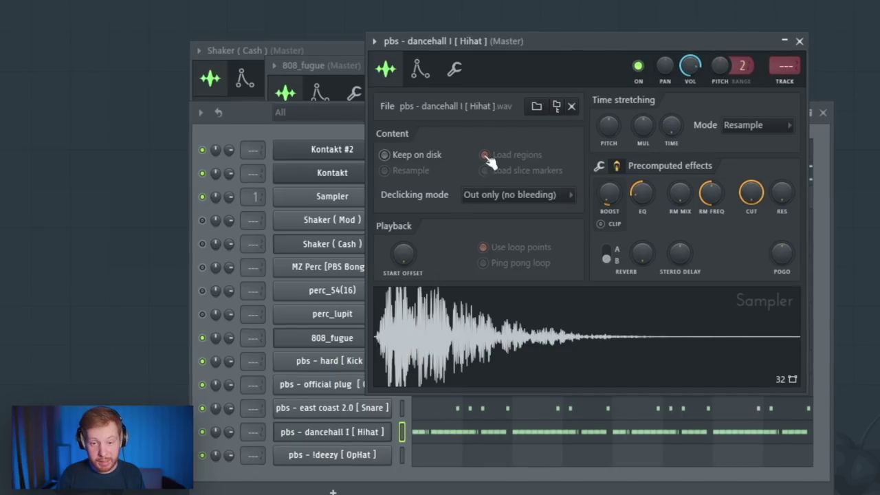
Step: Increase the time shift in the dancehall hihat's channel settings and close its window
left_click(455, 69)
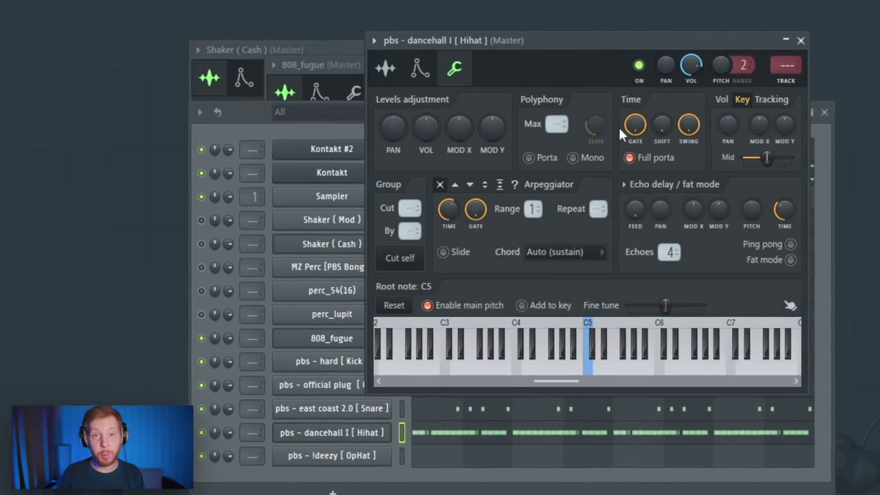
left_click_drag(662, 126, 661, 110)
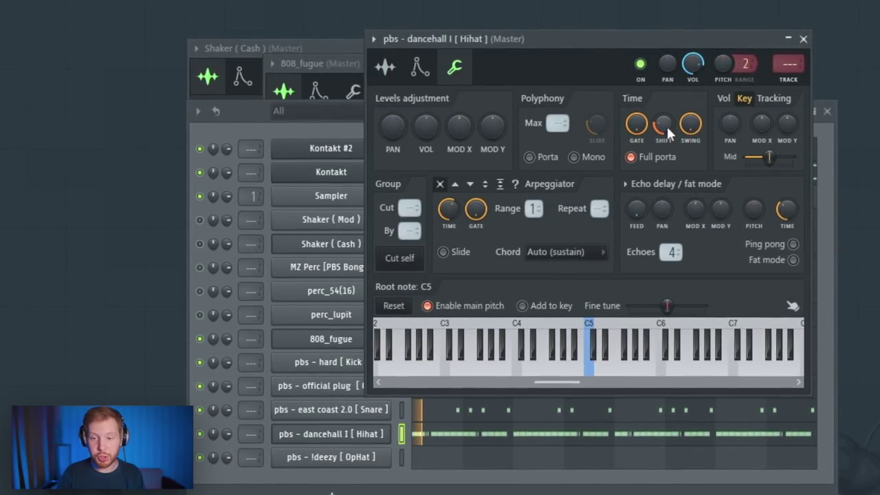
left_click(802, 40)
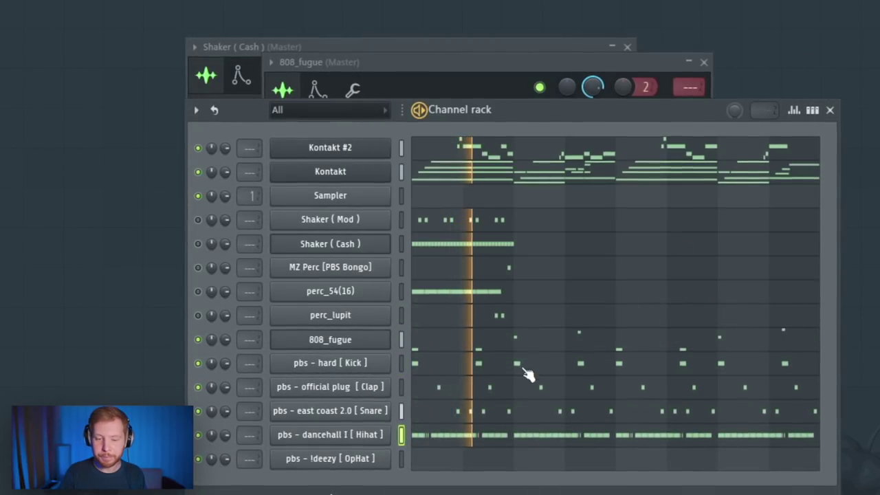
Step: Raise the !deezy open hat's sample start to trim its lead-in, and place C5 open hat hits in its piano roll
left_click(330, 457)
left_click_drag(128, 24, 498, 60)
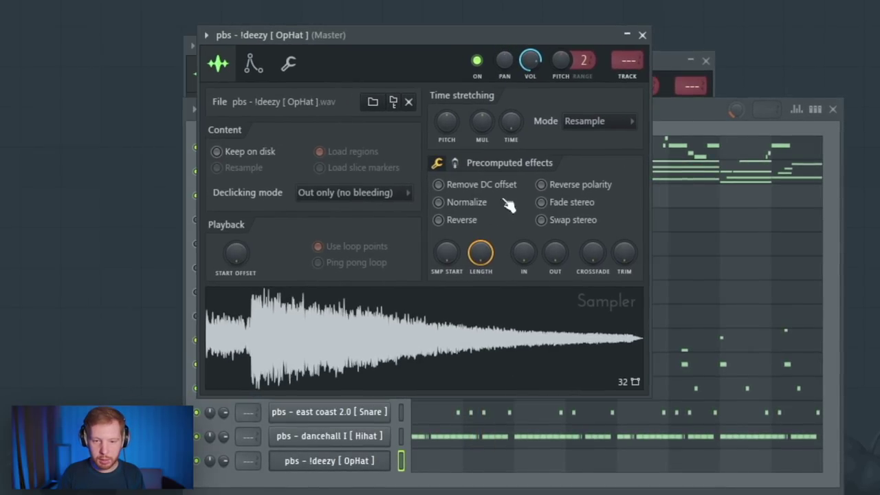
left_click_drag(450, 253, 450, 248)
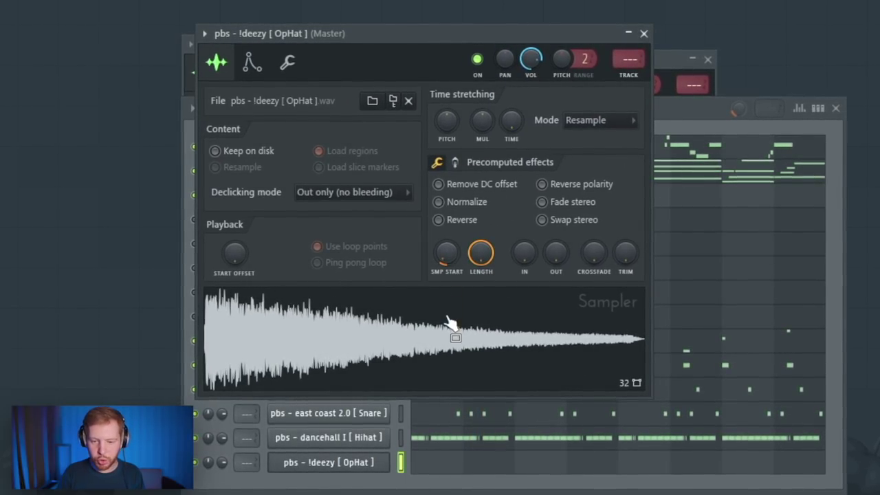
left_click(454, 162)
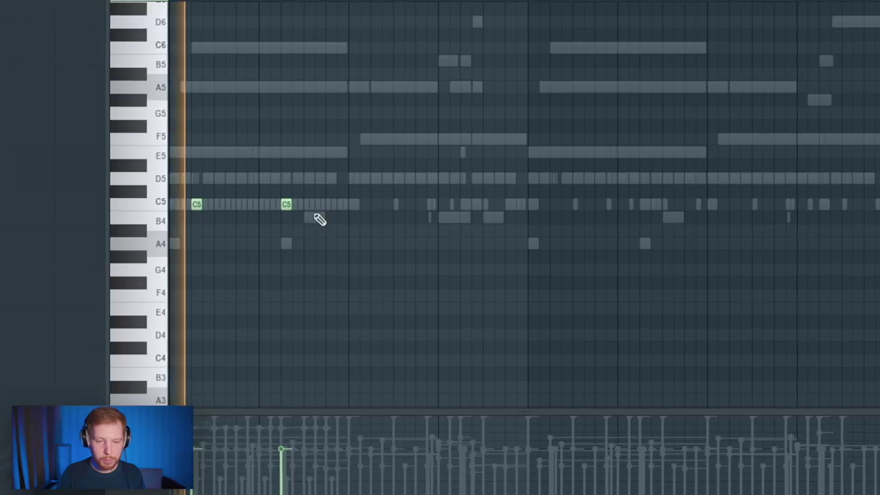
left_click(377, 205)
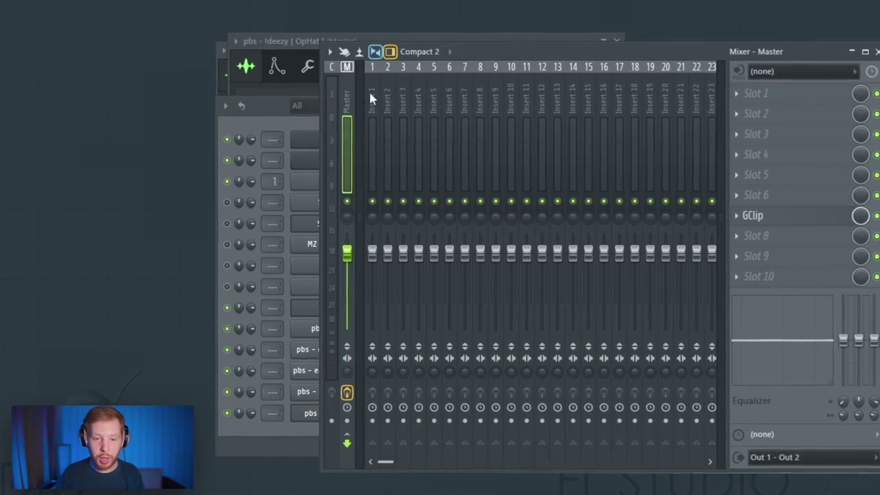
Step: Route the Kontakt #2 and Kontakt channels to mixer tracks 1 and 2
left_click(371, 97)
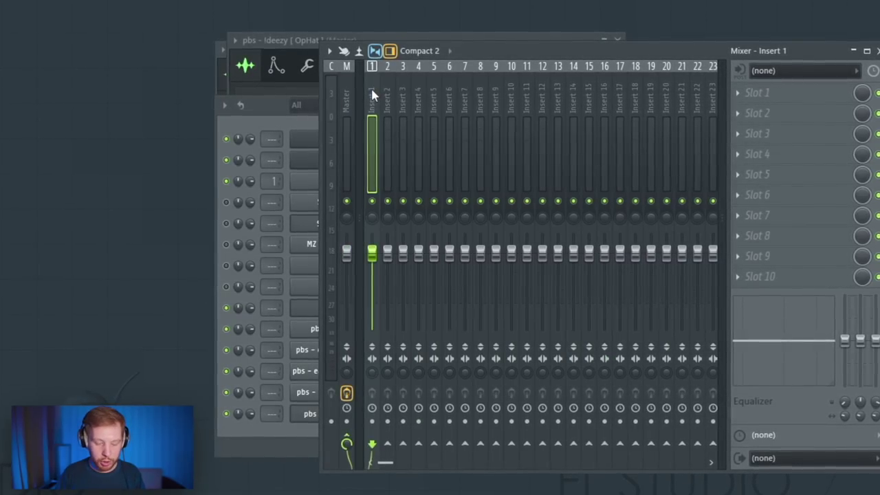
key("ctrl+shift+l")
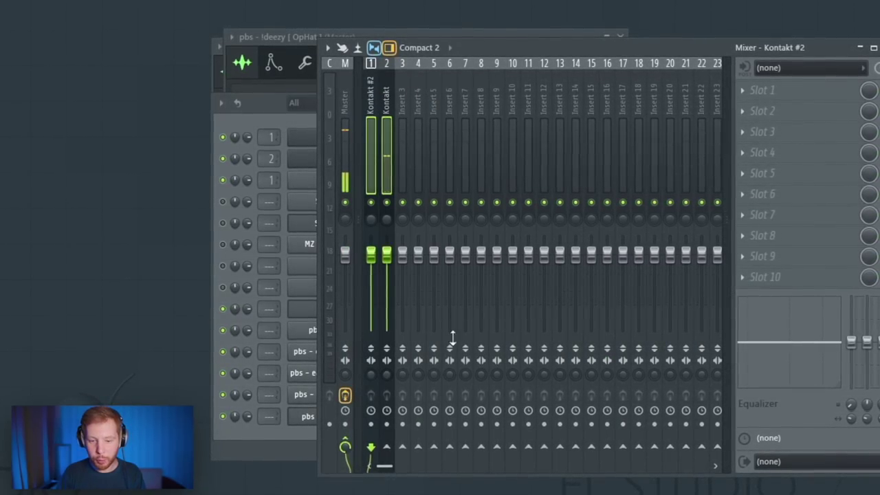
Step: Insert a new Kontakt instrument channel above Kontakt #2 in the channel rack and move its plugin window aside
right_click(300, 142)
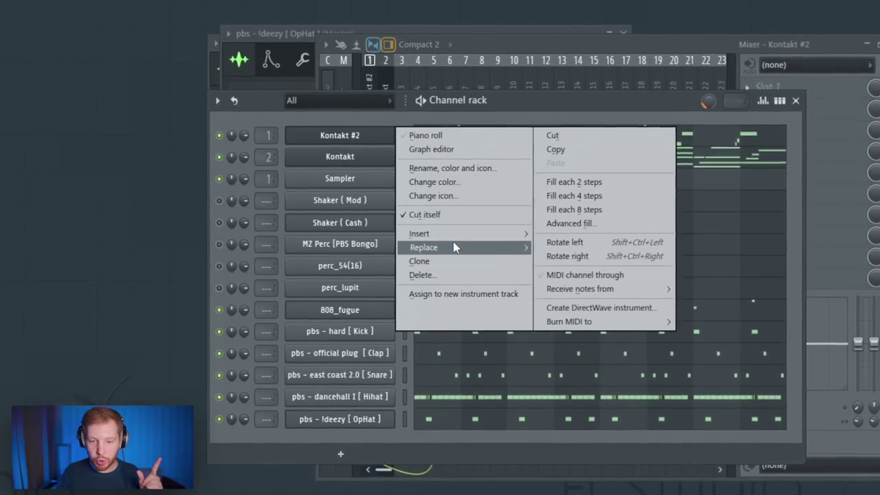
mouse_move(420, 233)
left_click(693, 2)
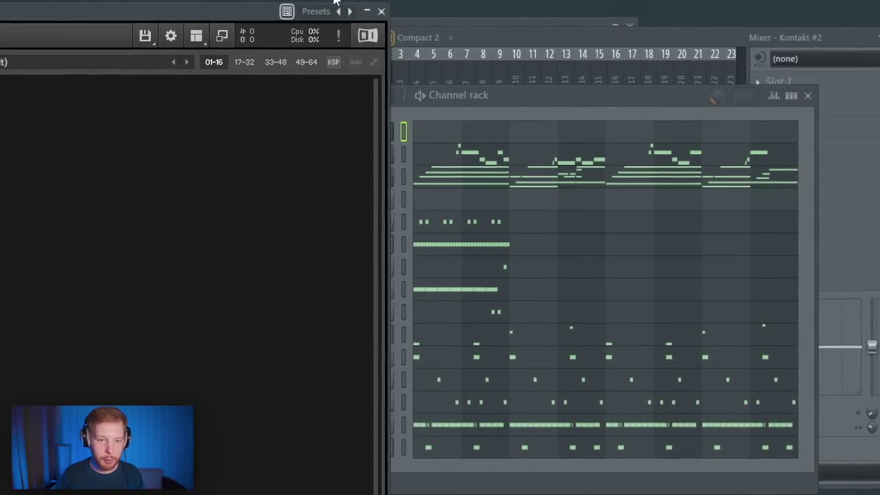
left_click_drag(275, 12, 558, 0)
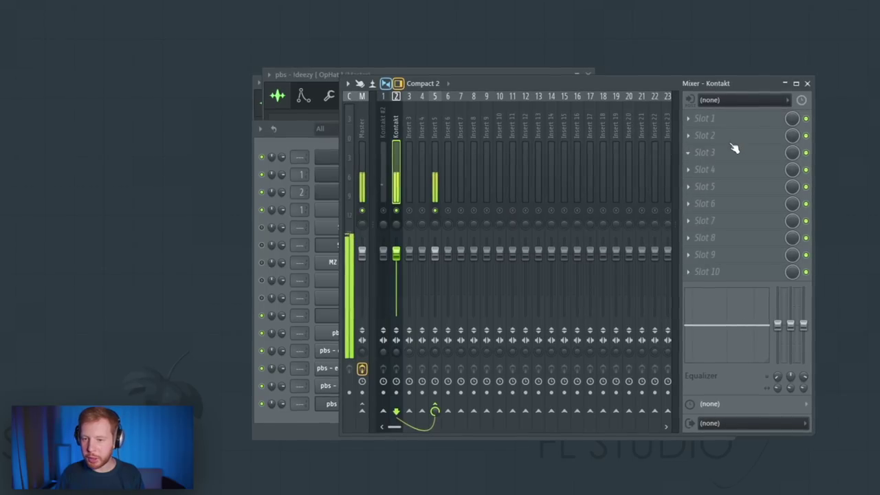
Step: Load EchoBoy into slot 2 of the Kontakt mixer track
left_click(732, 147)
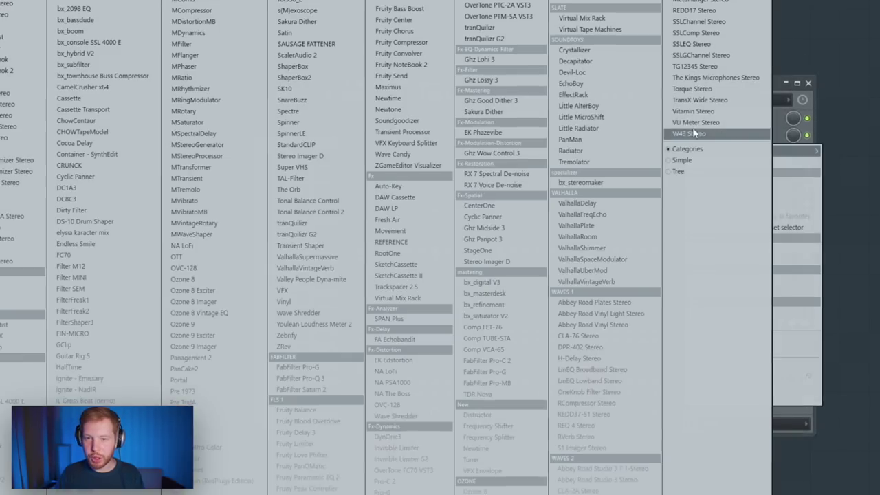
key("e")
key("e")
key("e")
key("e")
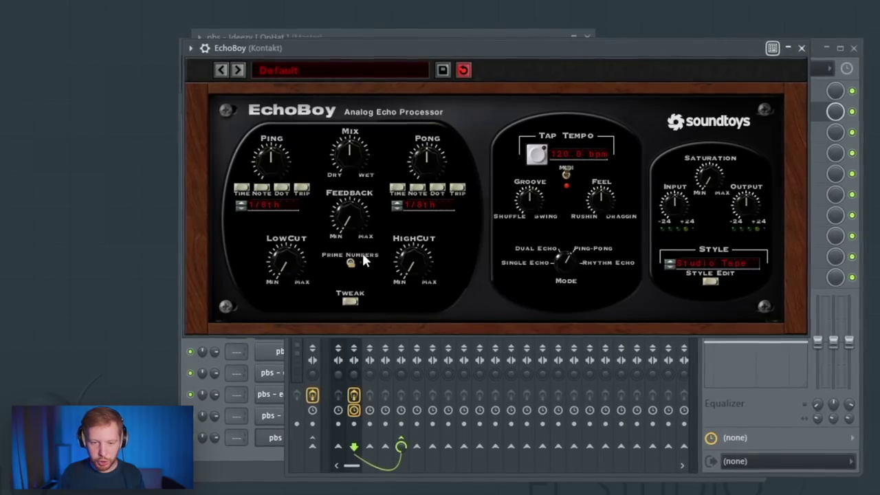
Step: Raise EchoBoy's feedback, low cut and high cut, lower its mix toward dry, and close the plugin window
left_click_drag(351, 218, 360, 186)
left_click_drag(290, 260, 288, 214)
left_click_drag(412, 262, 414, 213)
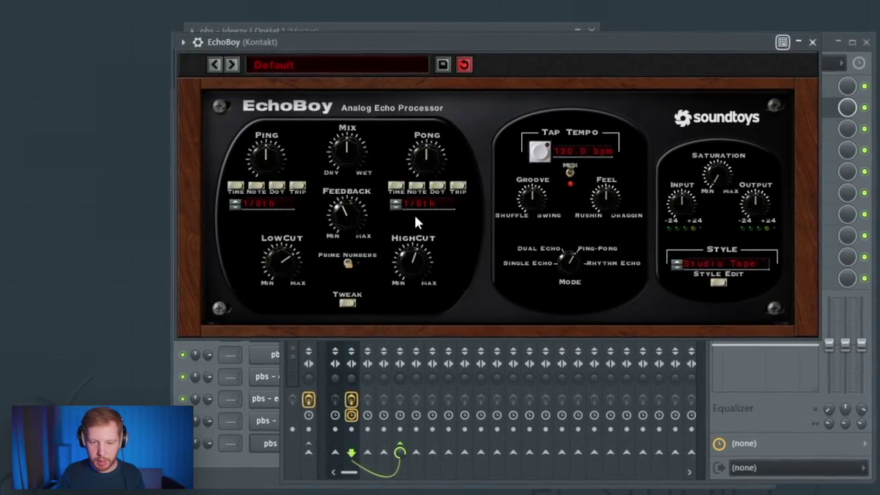
left_click_drag(347, 148, 348, 193)
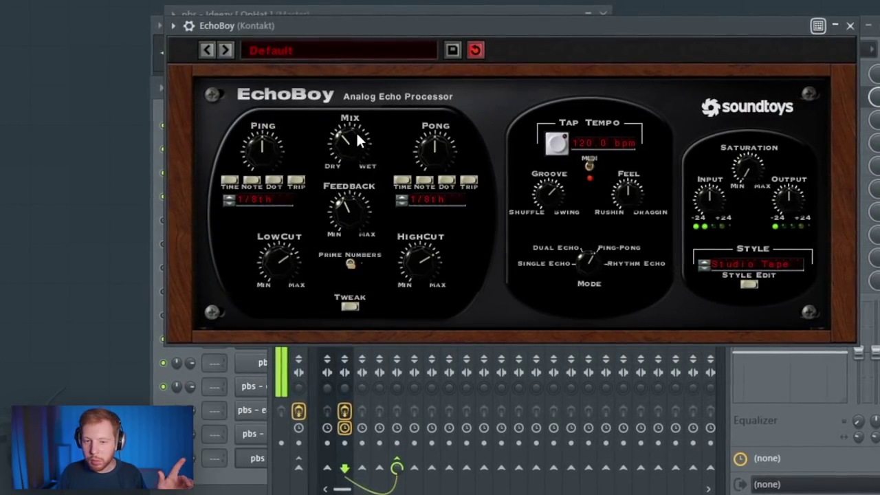
left_click(850, 25)
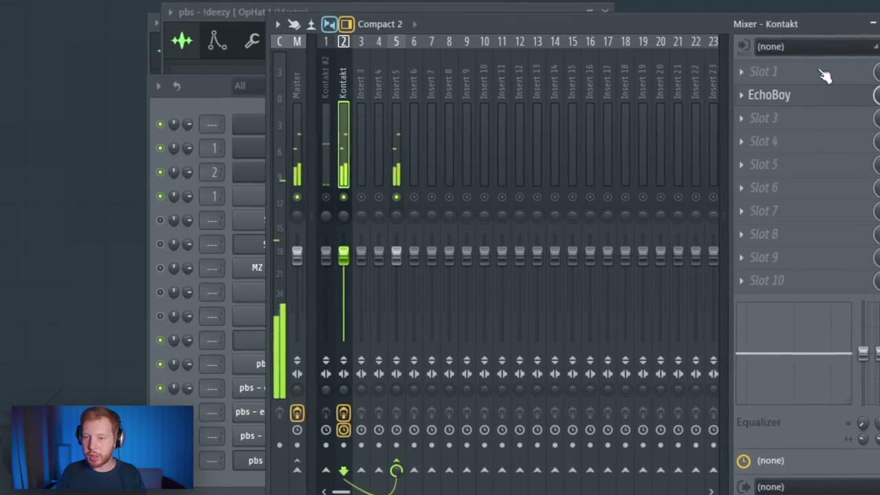
Step: Load RC-20 Retro Color into slot 3 of the Kontakt mixer track and bring its whole window into view
left_click(738, 119)
mouse_move(757, 128)
left_click(11, 29)
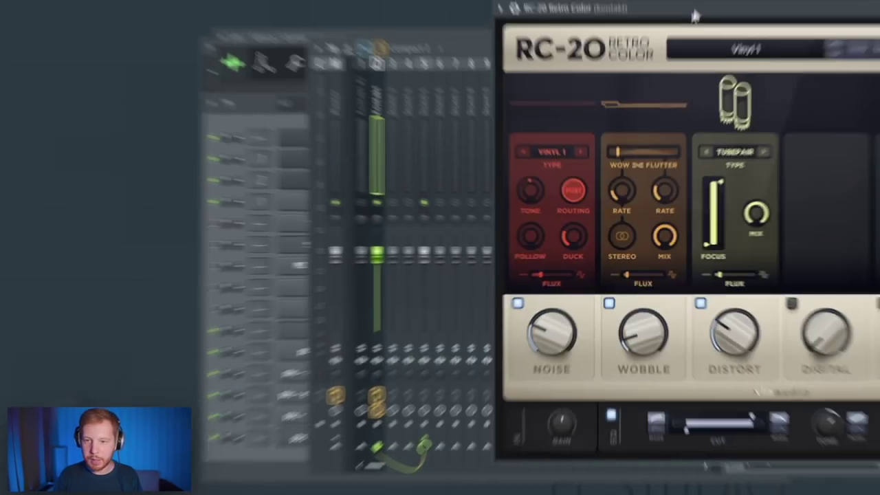
left_click_drag(692, 11, 324, 21)
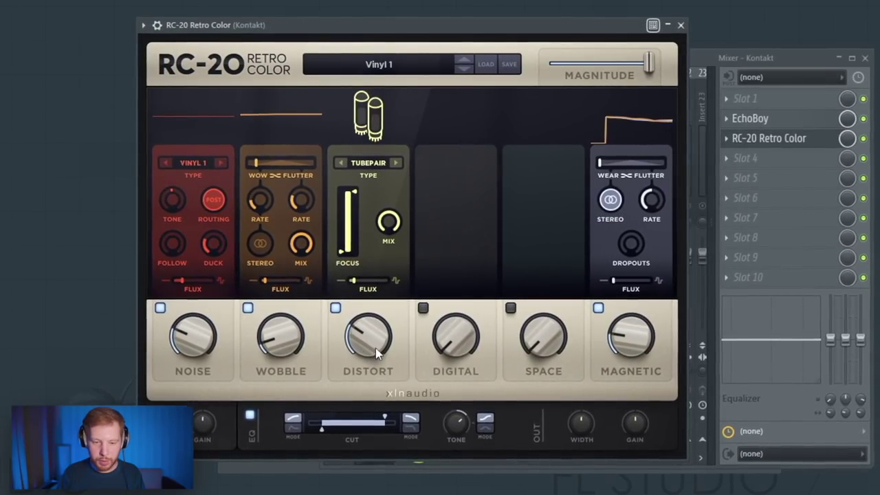
Step: In RC-20, set Distort to 39%, turn off Noise, and adjust the EQ low cut and tone
left_click_drag(376, 349, 379, 324)
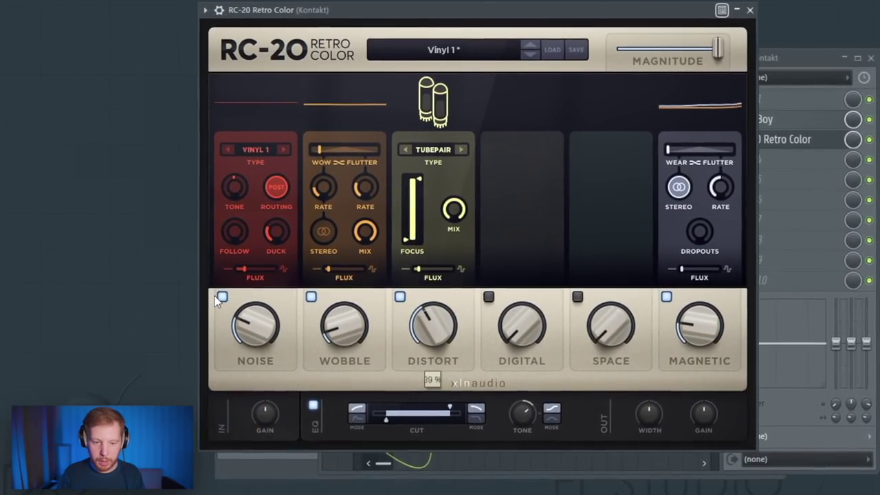
left_click(157, 310)
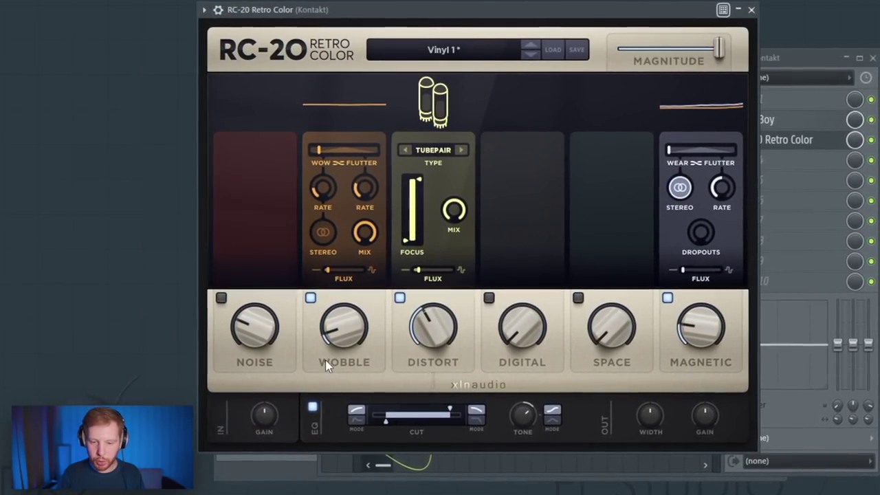
left_click_drag(385, 424, 394, 425)
left_click_drag(516, 440, 526, 468)
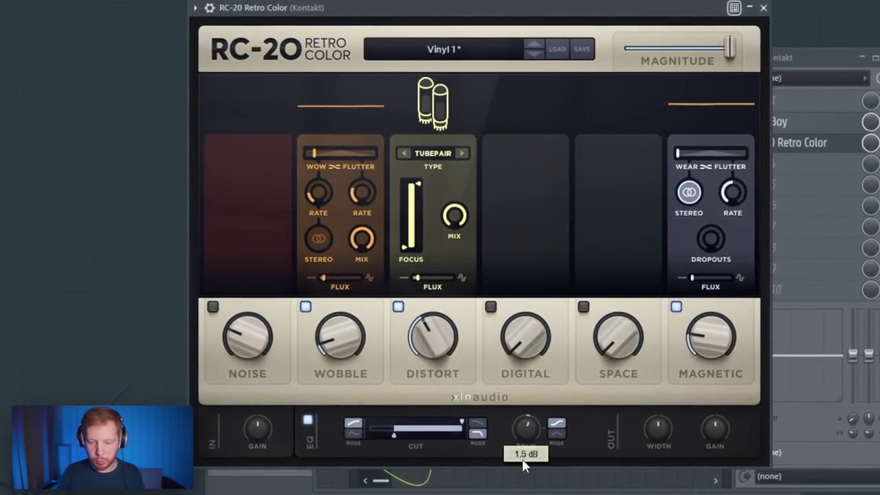
Step: Enable RC-20's Space module, raise its amount and shorten its decay
left_click(585, 309)
left_click_drag(621, 341, 639, 252)
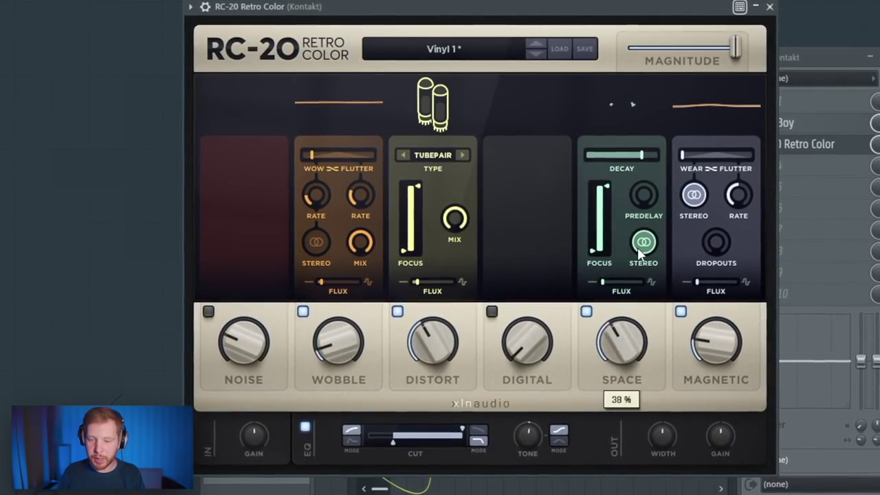
left_click_drag(638, 157, 607, 171)
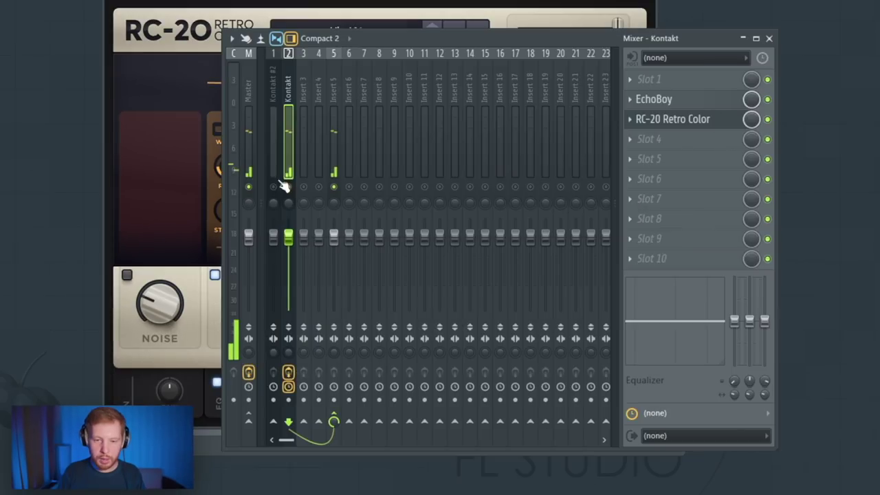
Step: Copy RC-20 Retro Color and EchoBoy with their settings from the Kontakt track to the Kontakt #2 track, with EchoBoy first
left_click(629, 128)
left_click_drag(660, 199, 279, 81)
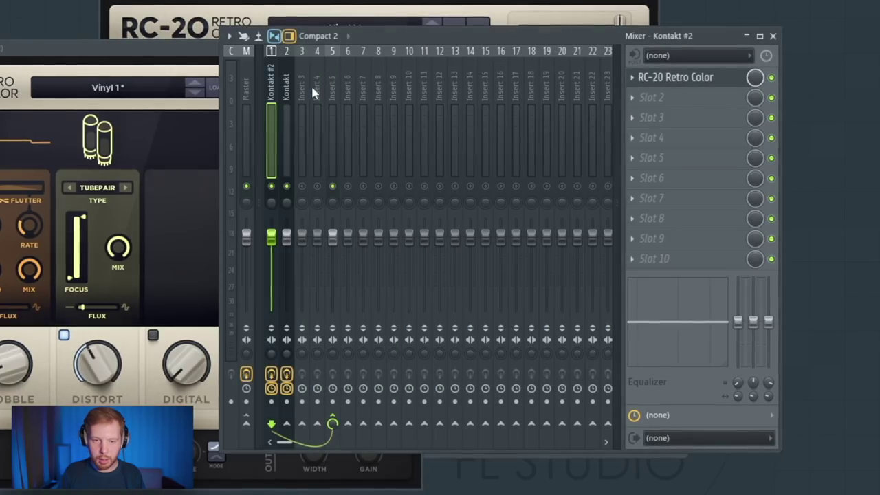
left_click(290, 84)
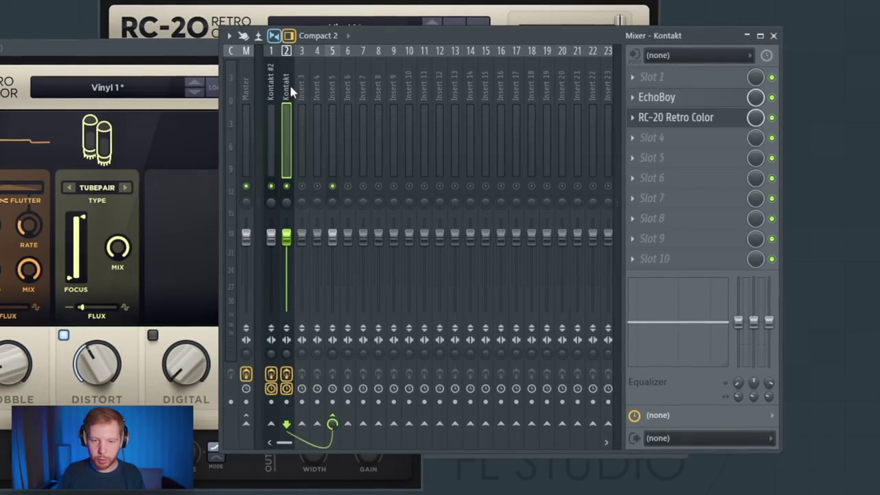
left_click(638, 103)
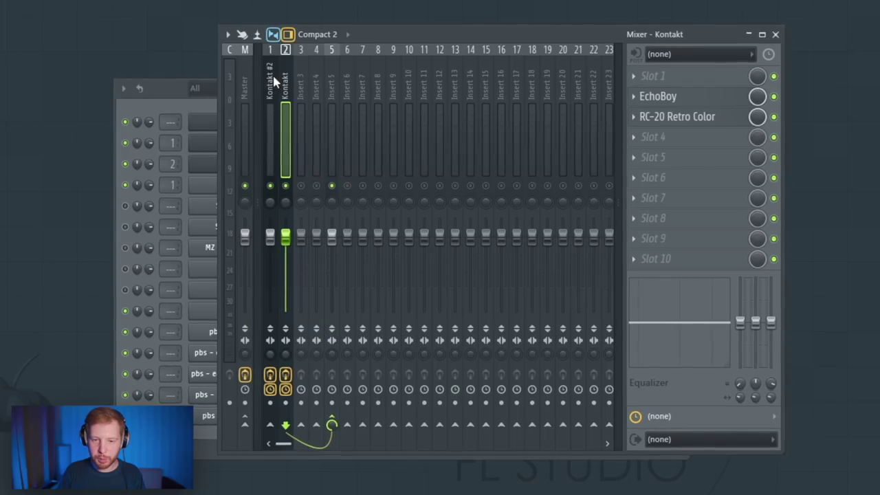
left_click(275, 81)
left_click(681, 103)
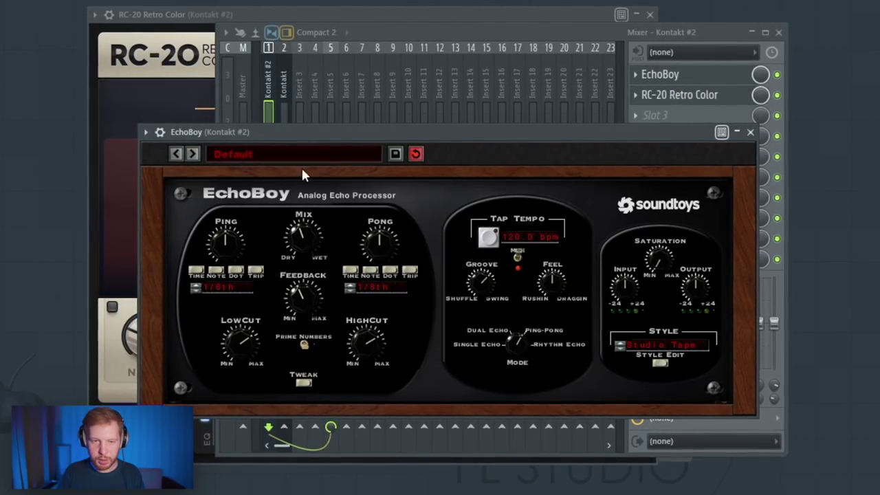
Step: Lower RC-20's EQ high cut on the Kontakt #2 track, then balance its level with the output gain and mixer fader
left_click(281, 97)
left_click(204, 133)
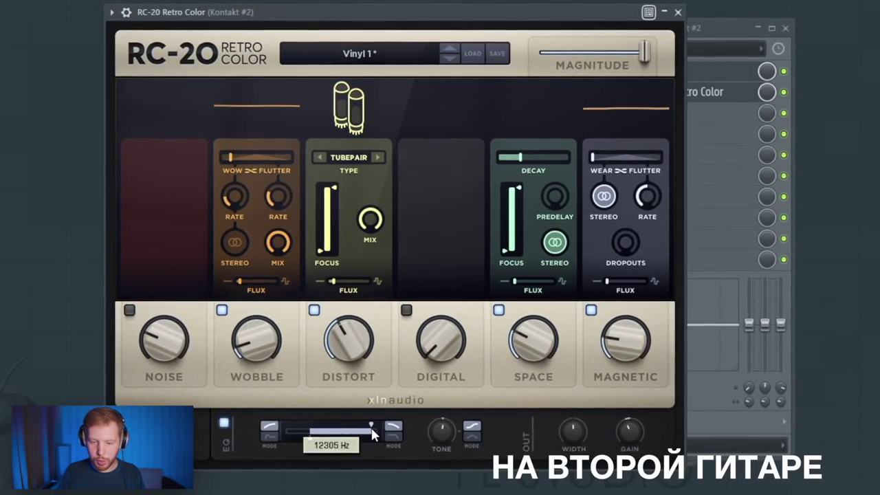
left_click_drag(372, 428, 364, 428)
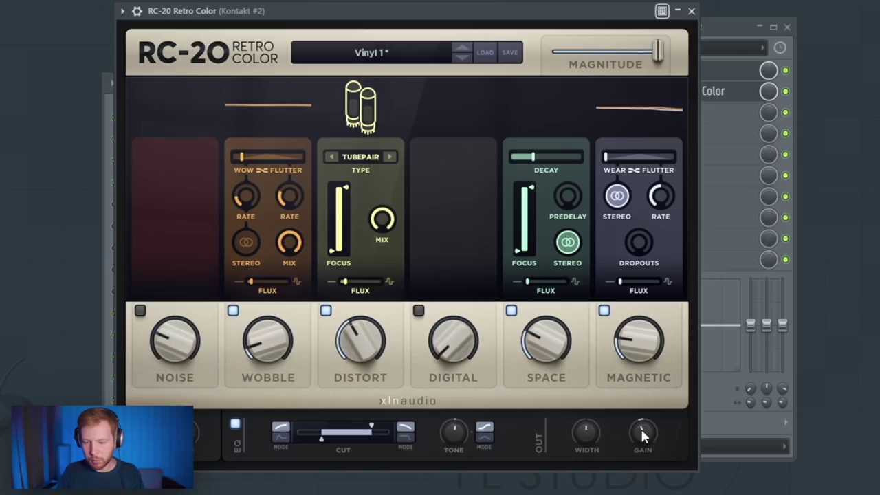
left_click_drag(641, 431, 643, 419)
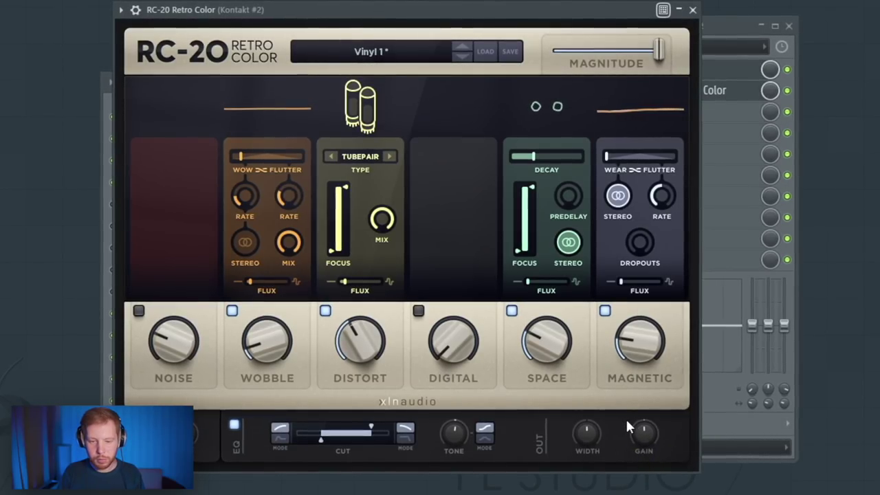
key("F9")
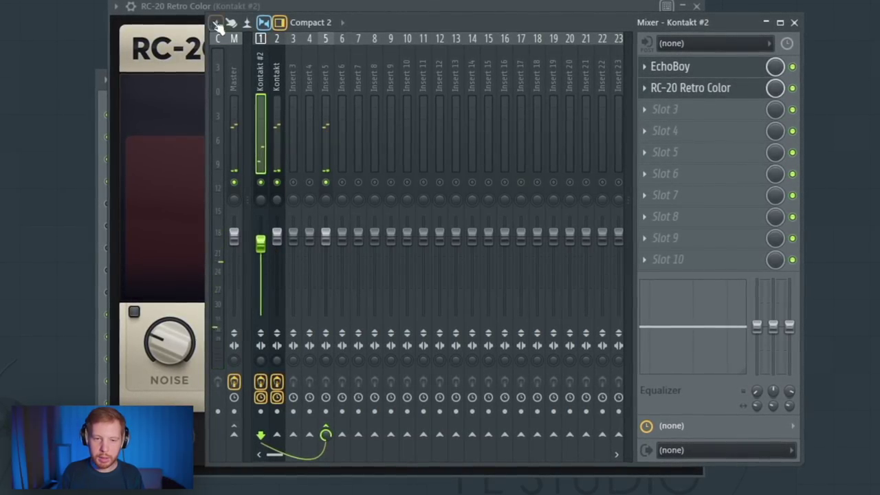
left_click(193, 26)
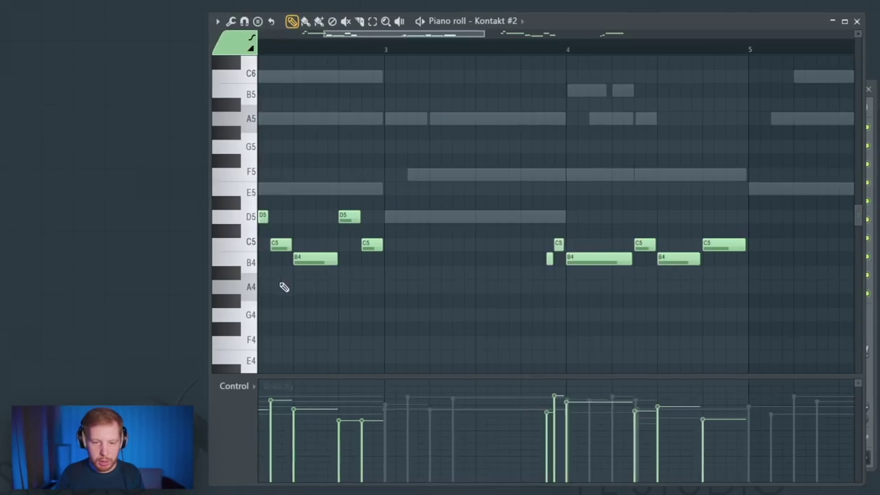
Step: Shorten the D5 note before the E5 in the Kontakt #2 melody so they no longer overlap, and audition it
scroll(351, 356, "up", 5)
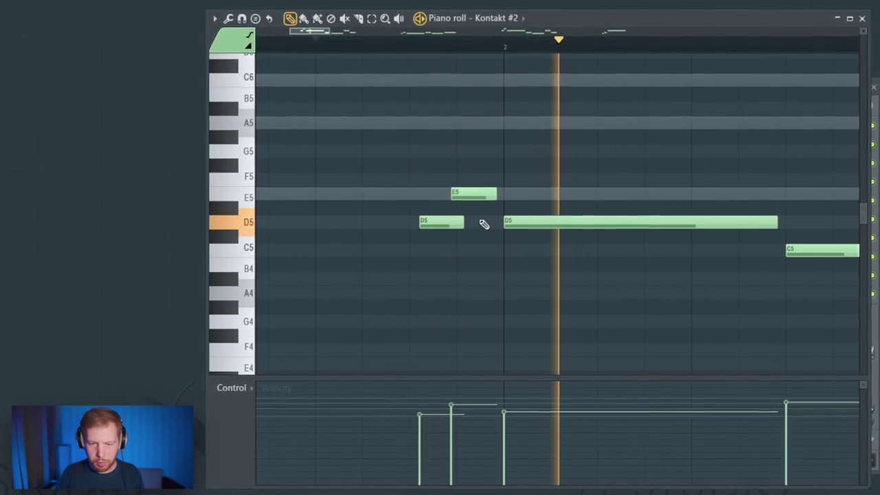
key("space")
left_click_drag(463, 223, 451, 222)
key("space")
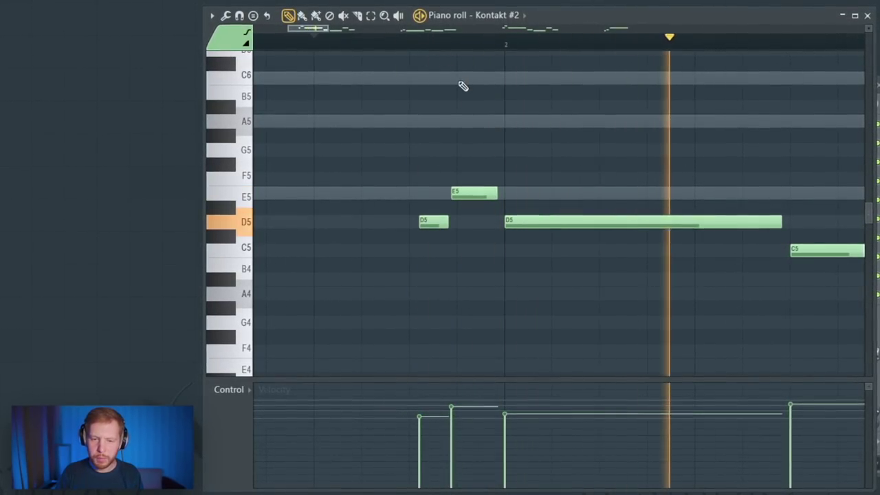
key("space")
key("space")
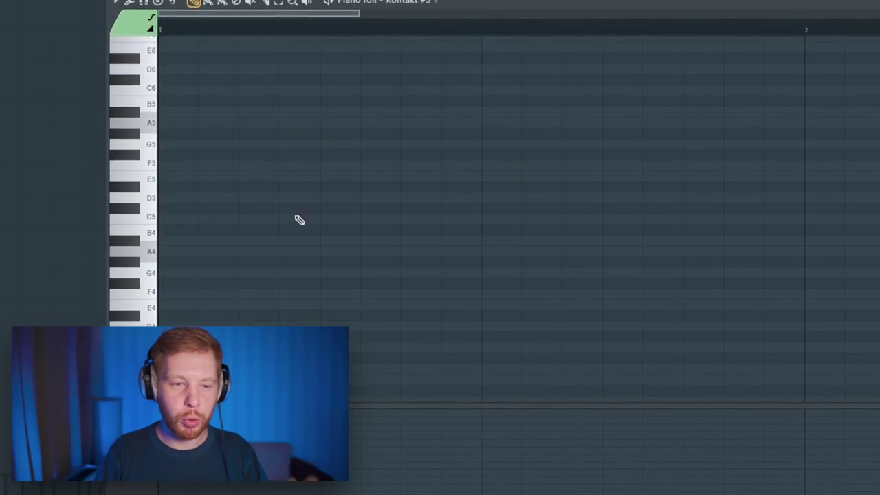
Step: Place an F4, A4 and C5 chord at the start of Kontakt #3's piano roll, raise A4 an octave and audition it
left_click(166, 251)
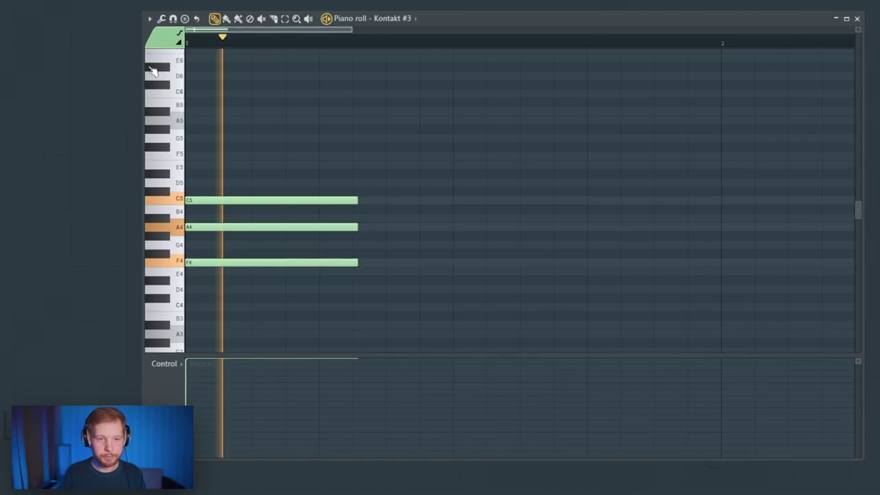
left_click(230, 225, "ctrl")
key("ctrl+Up")
key("space")
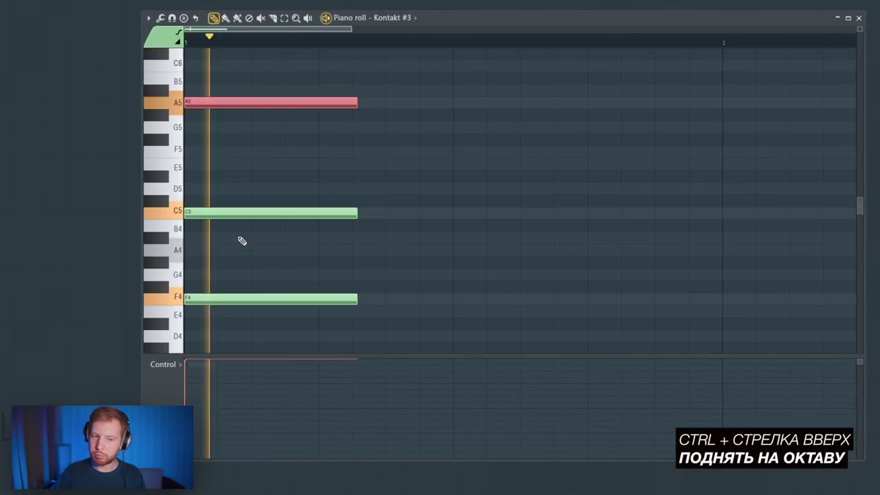
Step: Add a short chord of C4, G4, A4, C5 and G5 directly after Kontakt #3's first chord
left_click(370, 175, "ctrl")
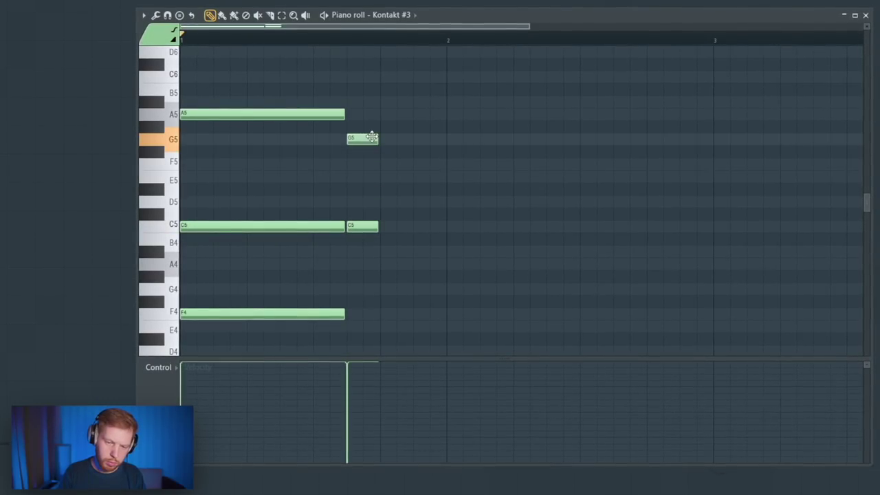
left_click_drag(358, 345, 364, 336)
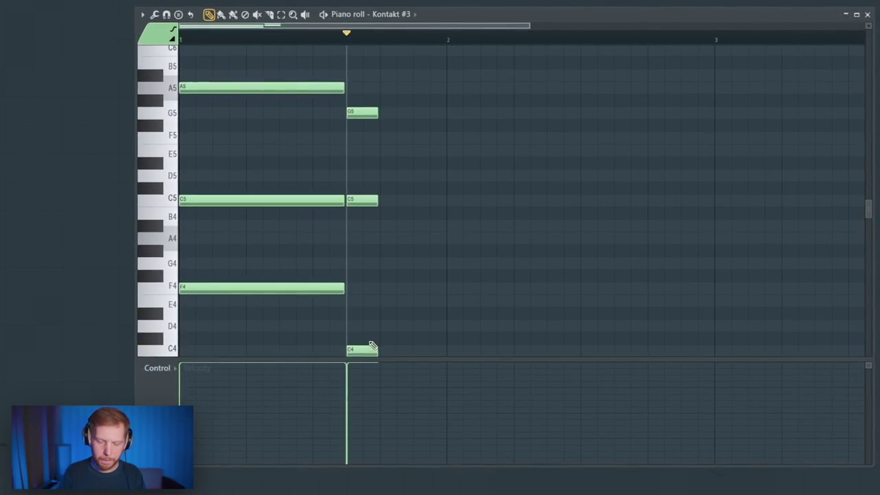
left_click(362, 238)
left_click(362, 276)
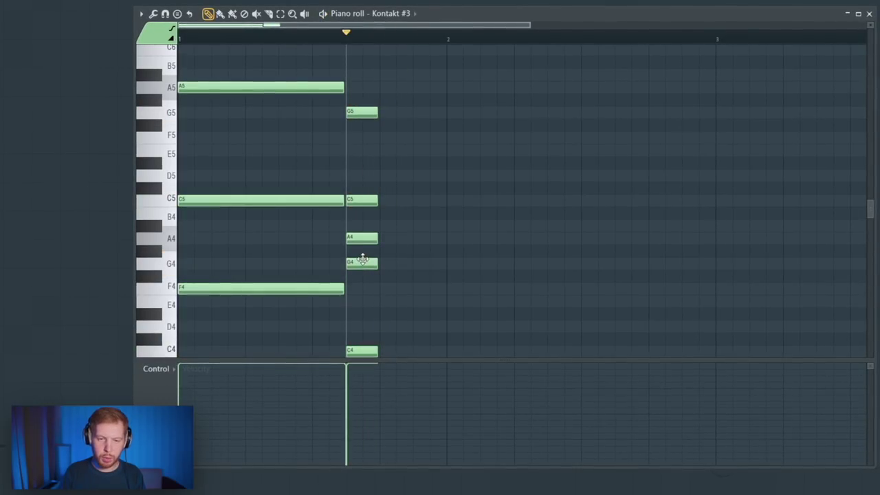
Step: Add a short C4 and E4 pair directly after the short chord and audition it
scroll(379, 278, "down", 2)
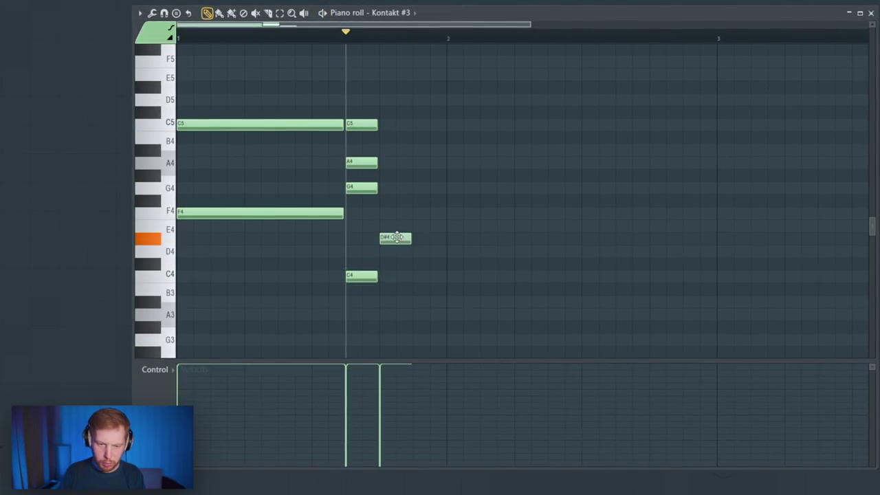
key("space")
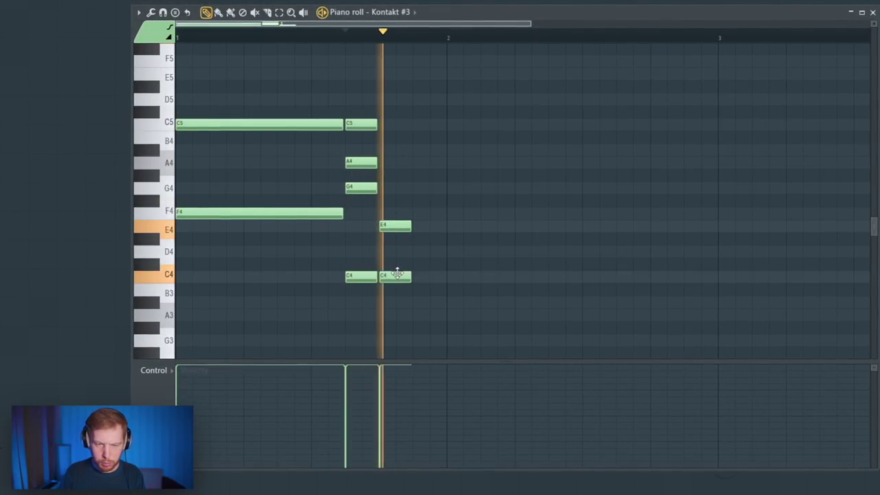
key("space")
Step: Place a long D4, F4, A4 and C5 chord after the C4 and E4 pair, raise F4 an octave and audition it
scroll(399, 272, "up", 1)
left_click_drag(202, 255, 438, 293)
left_click(441, 252)
left_click_drag(445, 214, 447, 159)
key("space")
key("space")
key("space")
key("space")
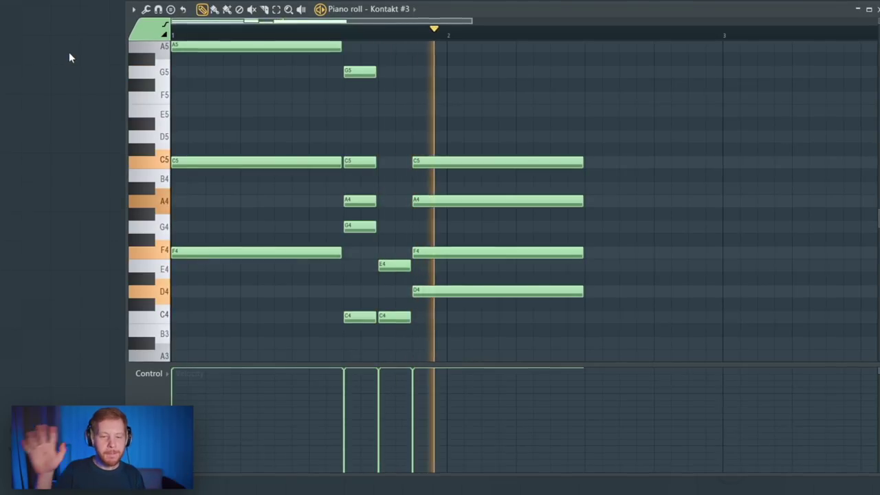
key("space")
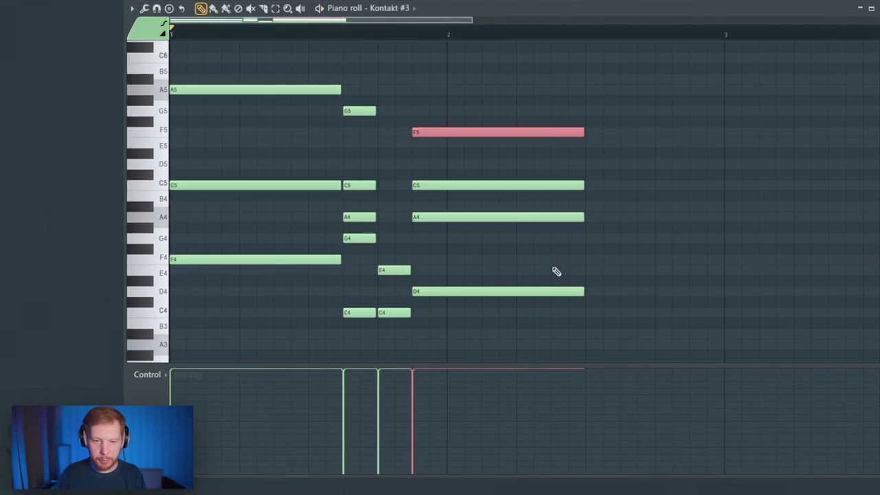
key("space")
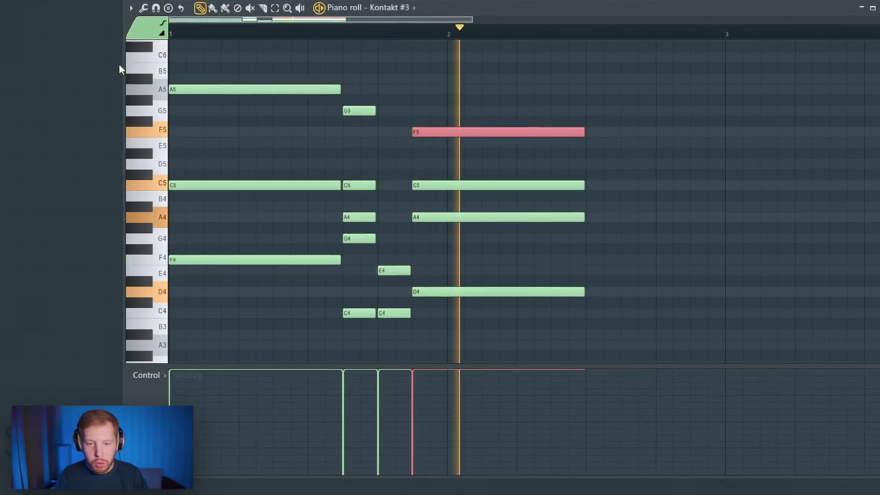
Step: Lengthen the D4 chord into bar 2 and fill the bar's end with a short C4, E4, C5 and E5 chord
left_click(563, 92, "ctrl")
key("space")
left_click(578, 274)
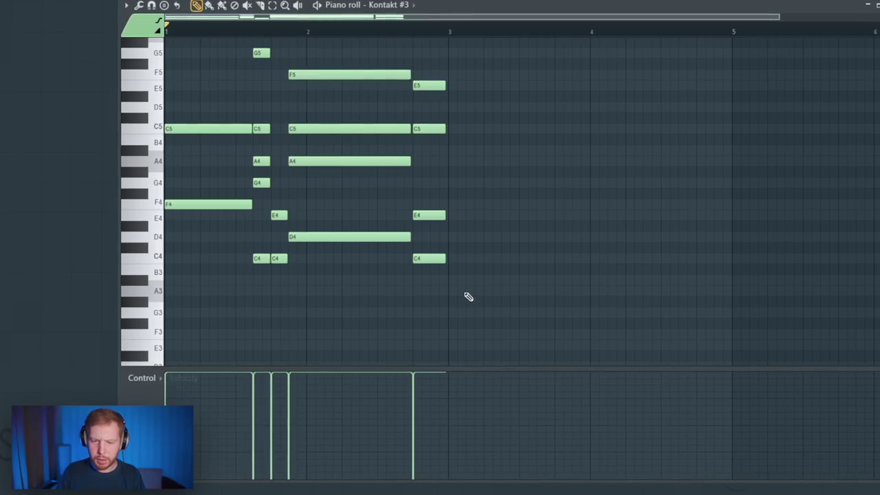
Step: Build a long chord of E4, G#4, B4 and D5 at the start of bar 3 and audition it
left_click(465, 292)
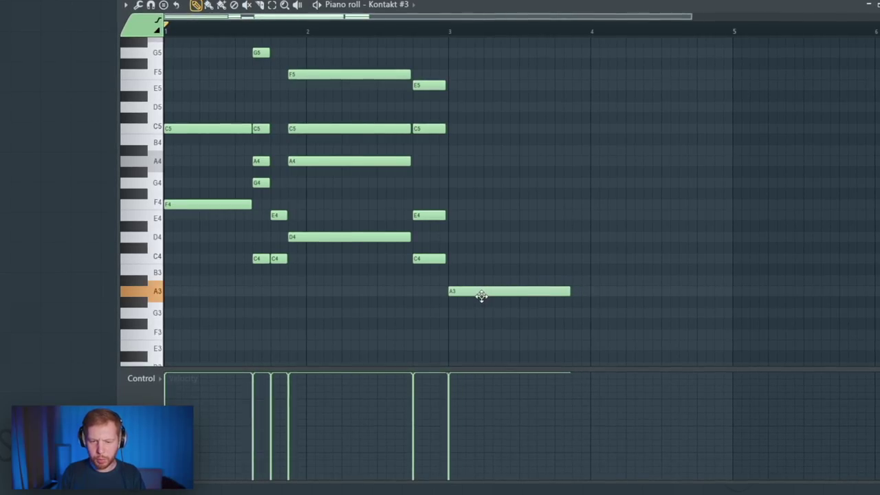
left_click_drag(481, 296, 483, 246)
key("space")
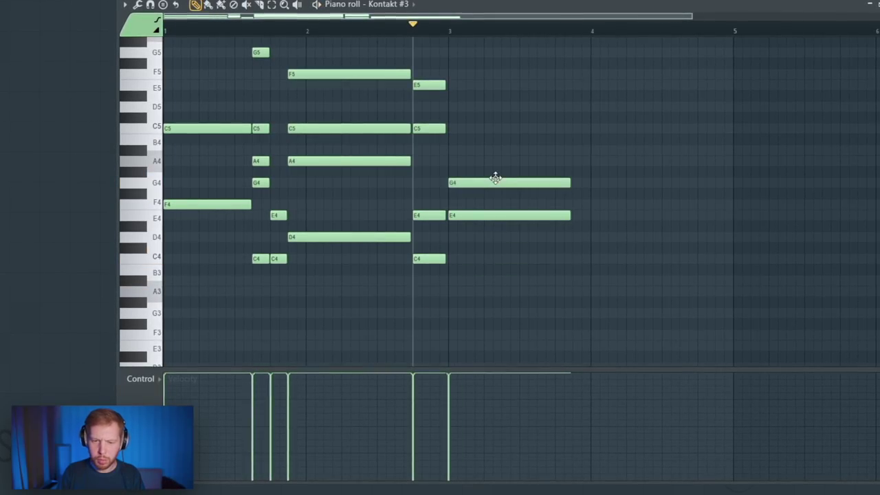
left_click_drag(495, 174, 472, 138)
key("space")
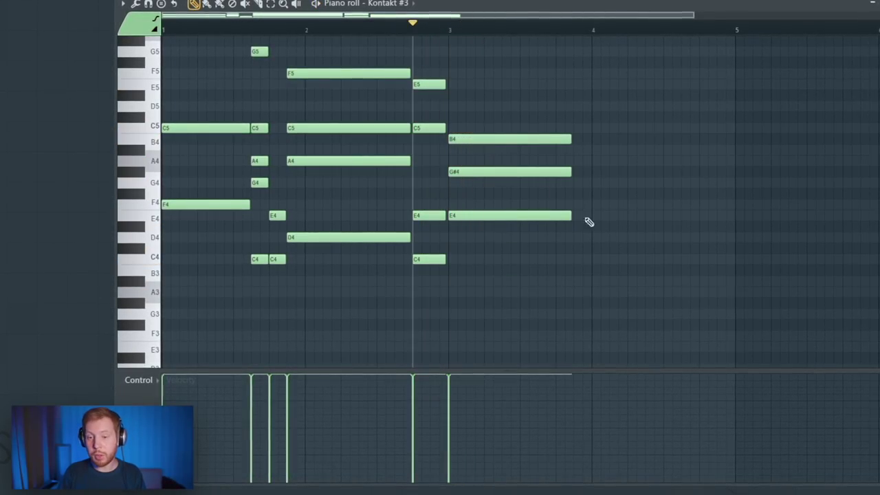
key("space")
key("space")
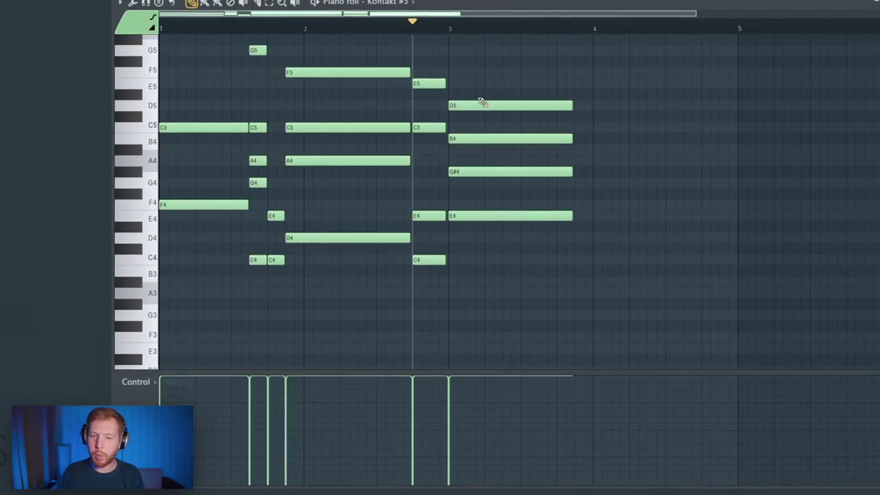
key("space")
key("space")
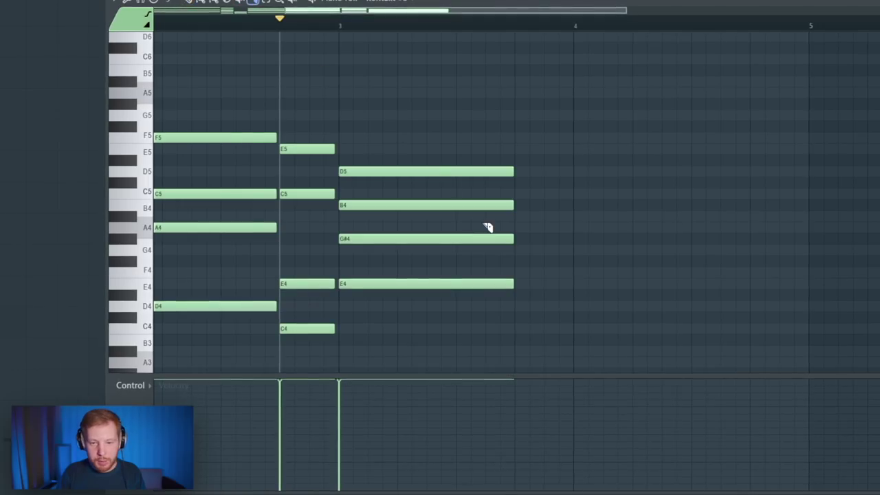
Step: Chop the ends of the B4 and G#4 notes in bar 3 and add a short G#3, E4 and G#4 chord after them
key("space")
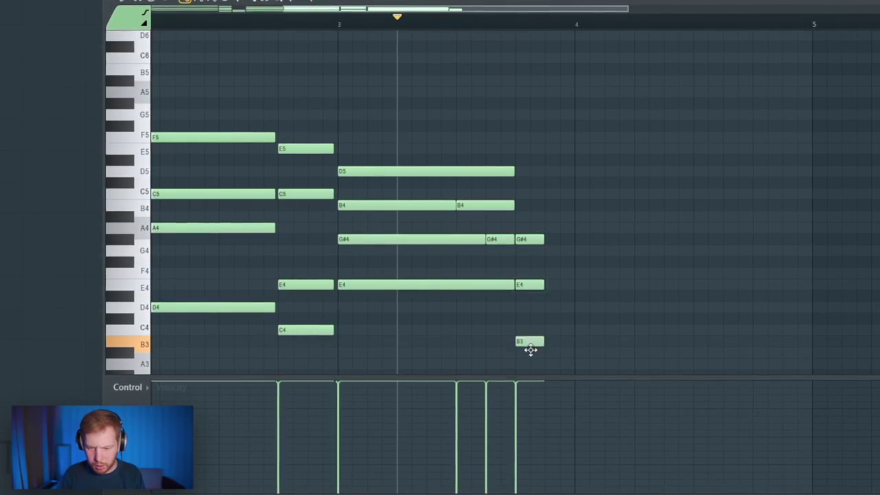
left_click_drag(530, 350, 531, 375)
key("space")
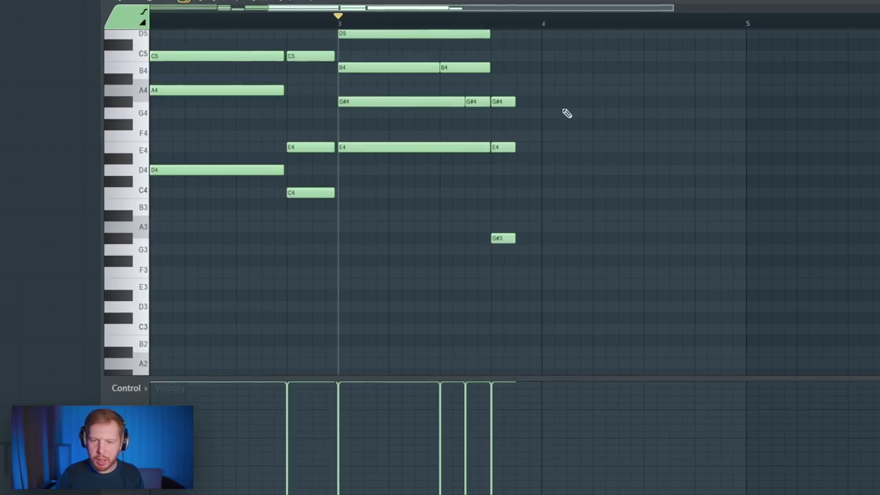
Step: Place a long A3, E4, G4, A4 and E5 chord just before bar 4 and audition it
left_click_drag(564, 110, 474, 242)
left_click_drag(490, 273, 497, 324)
key("space")
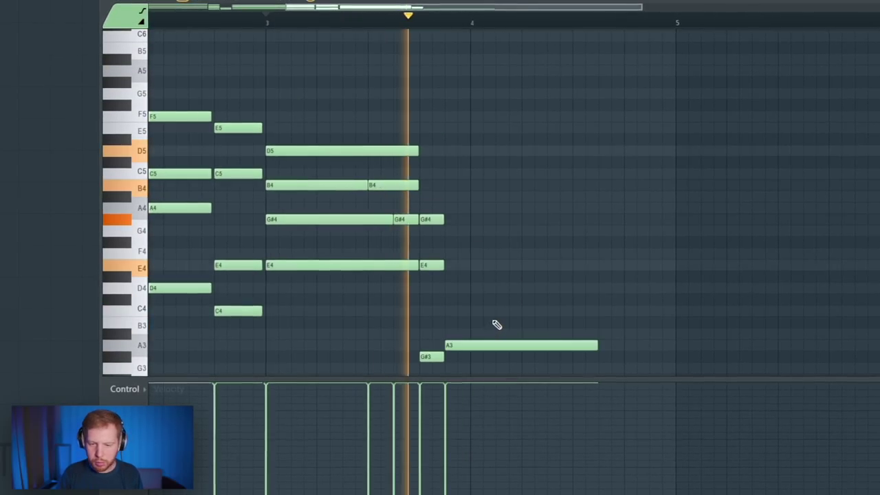
key("space")
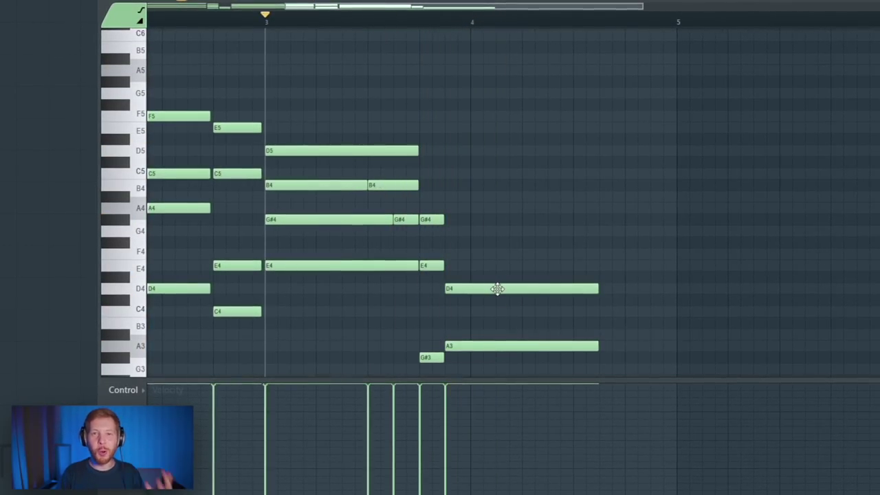
left_click_drag(500, 275, 501, 252)
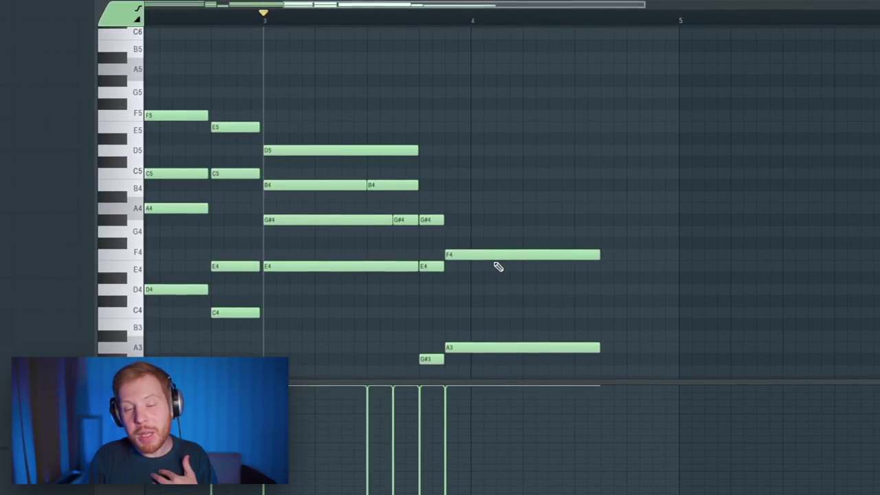
left_click_drag(496, 255, 496, 272)
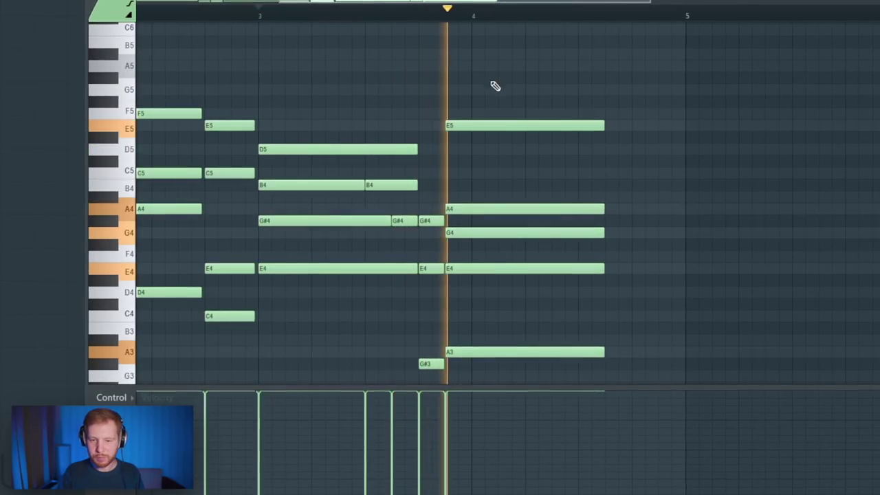
key("space")
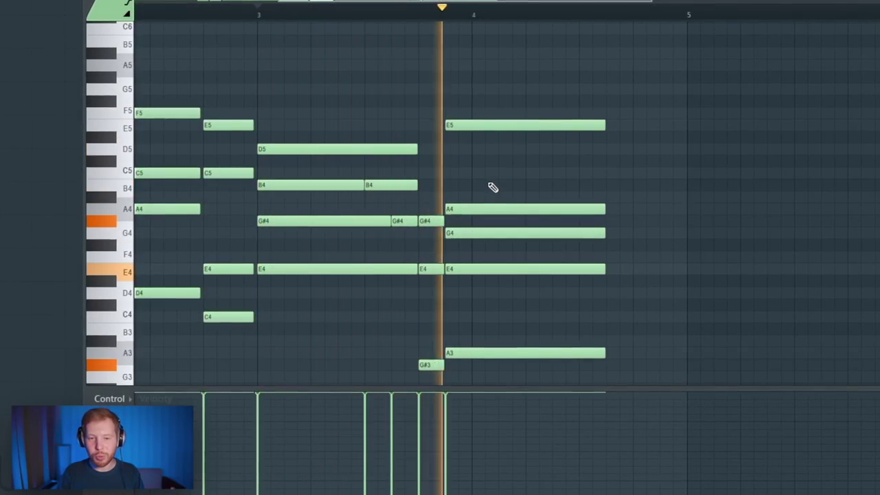
Step: Shorten the A3 chord, then repeat it right after with A4 raised to A#4 and audition it
left_click_drag(605, 353, 542, 356)
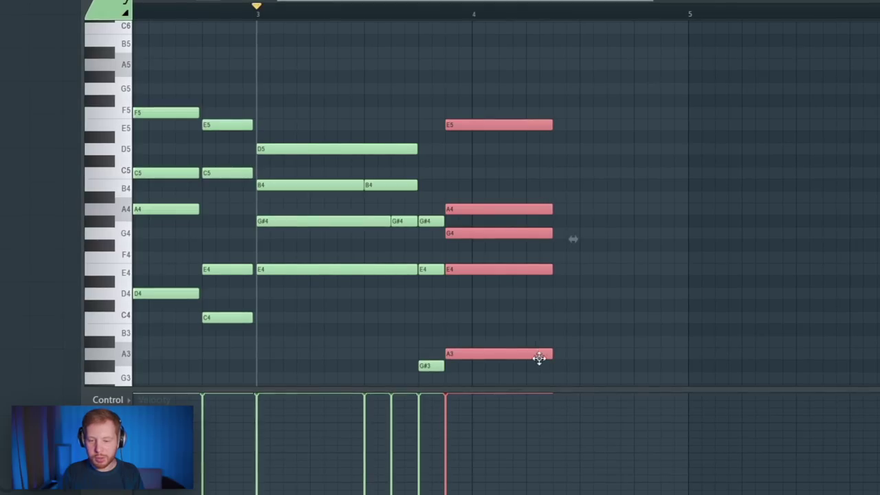
key("ctrl+b")
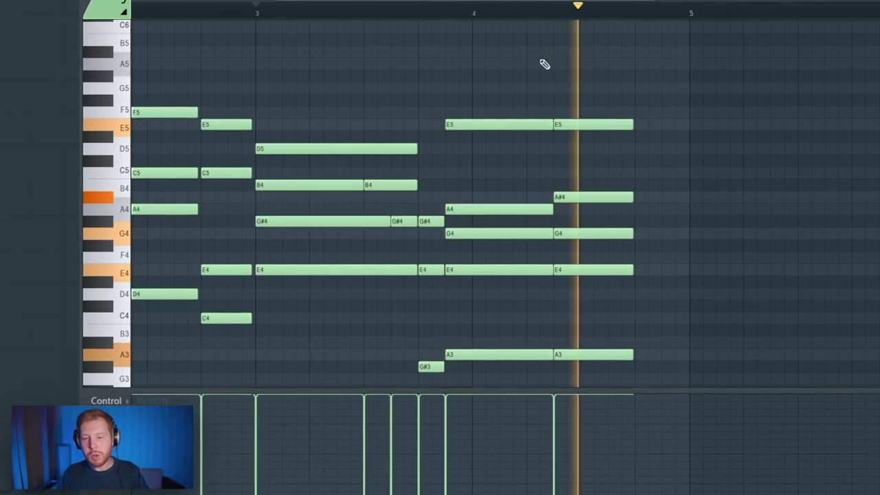
key("space")
Step: Duplicate the A#4 chord, trim the copy to end at bar 5 with a closing G#4, and audition the progression
left_click_drag(652, 85, 575, 359)
key("ctrl+b")
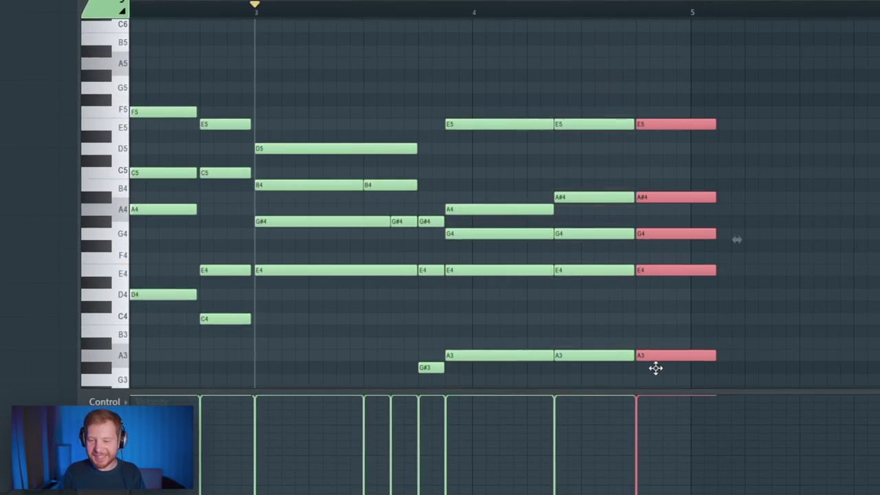
left_click(725, 346, "ctrl")
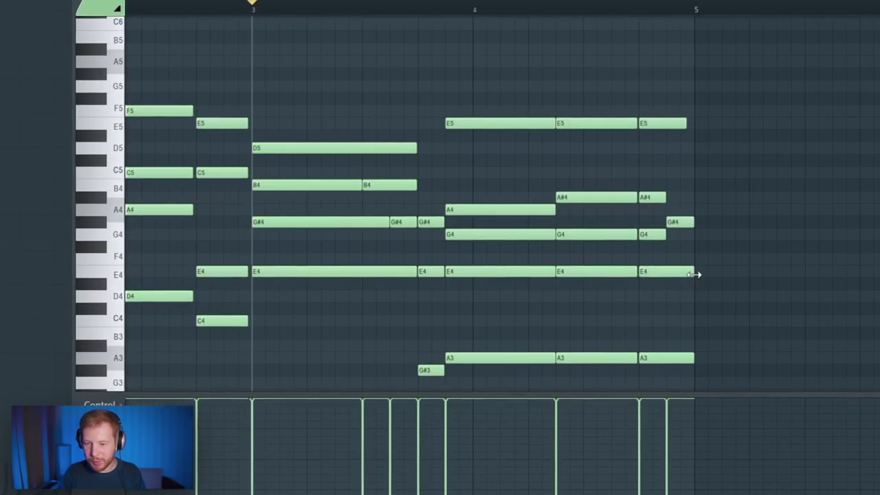
key("space")
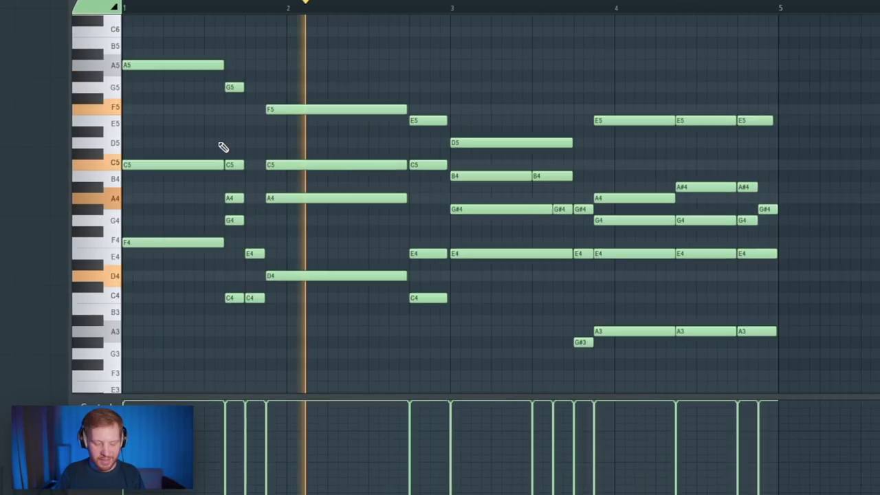
Step: Randomize the note velocities slightly with the randomizer, then stagger the chord notes' starts with the strumizer
key("space")
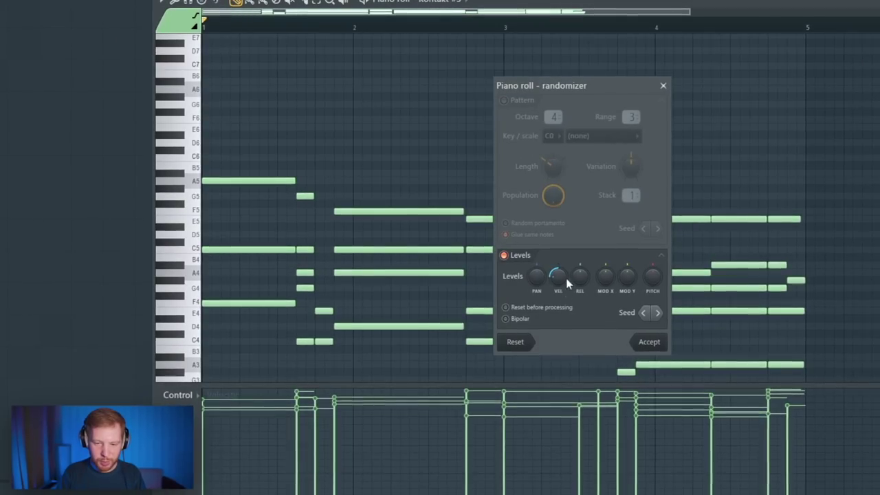
key("space")
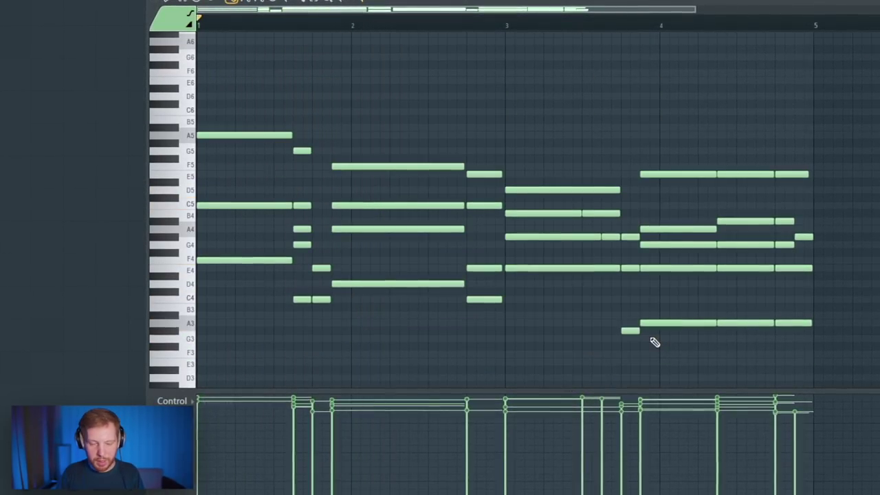
key("alt+s")
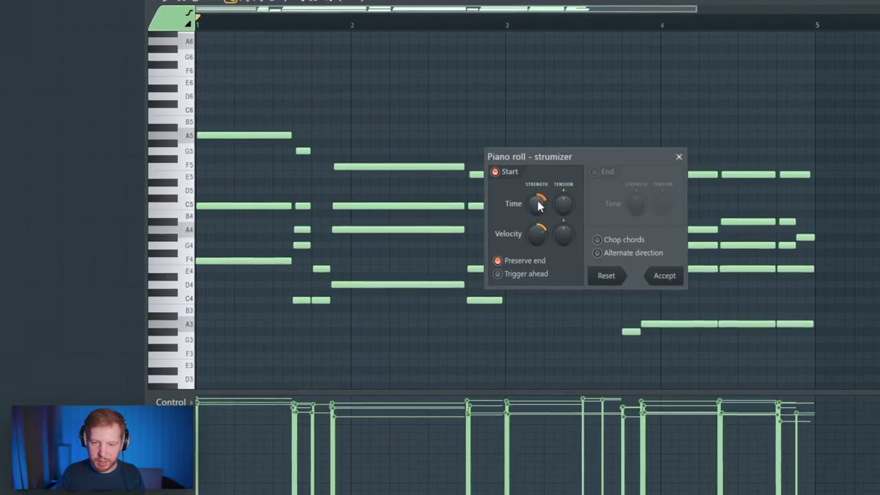
key("space")
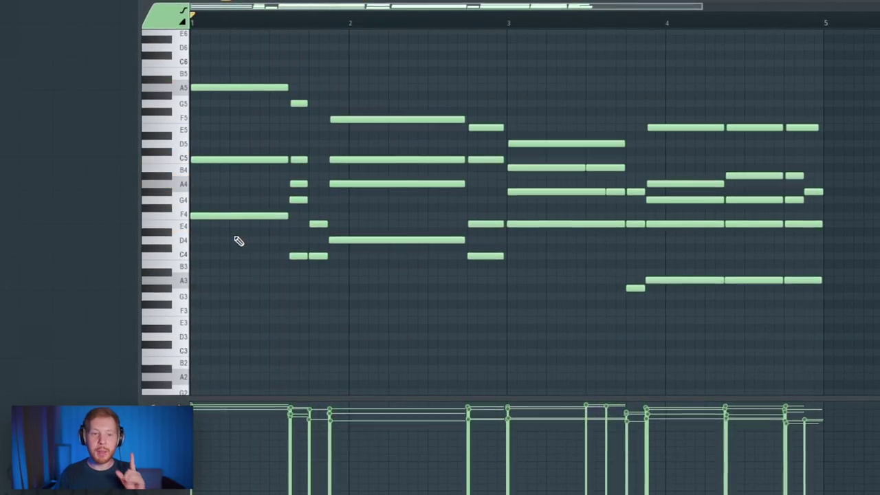
Step: Copy the F4 and D4 root notes of the first two long chords an octave lower and audition them
scroll(245, 239, "down", 1)
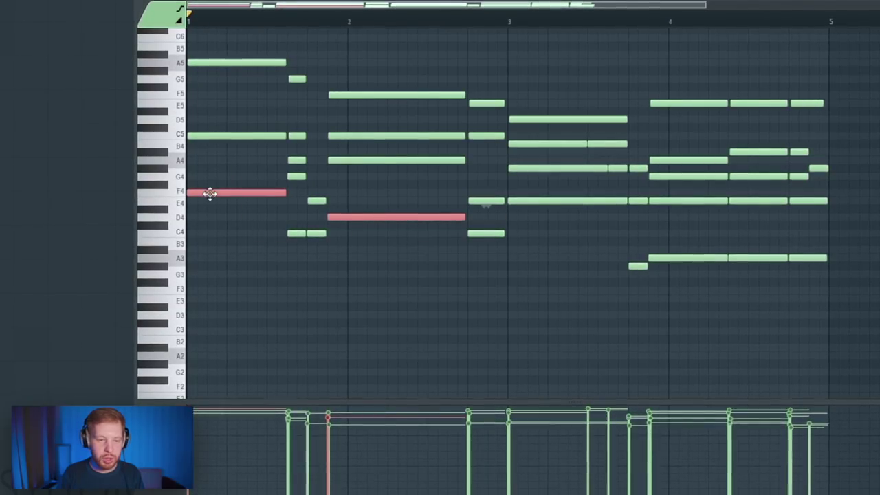
key("ctrl+Down")
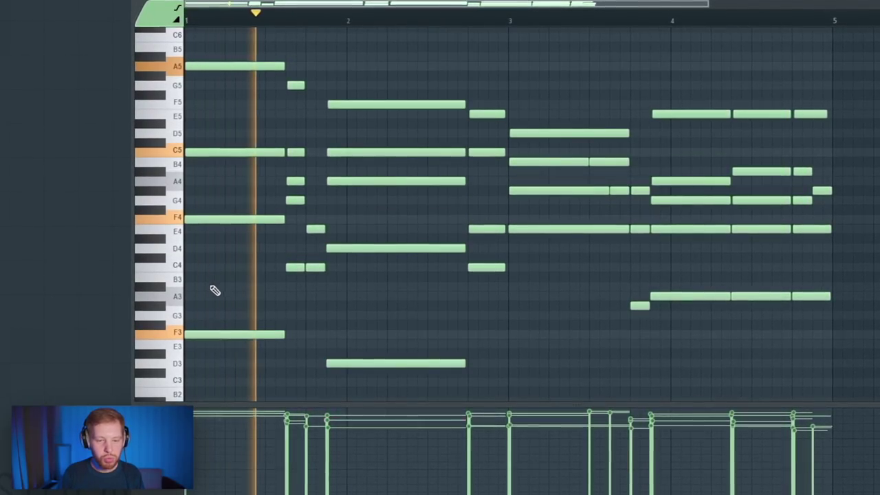
key("space")
Step: Layer lower bass notes under the chords, including F2, D2, E2 and A2, and repeat the progression through bar 8
scroll(215, 275, "down", 2)
key("ctrl+Down")
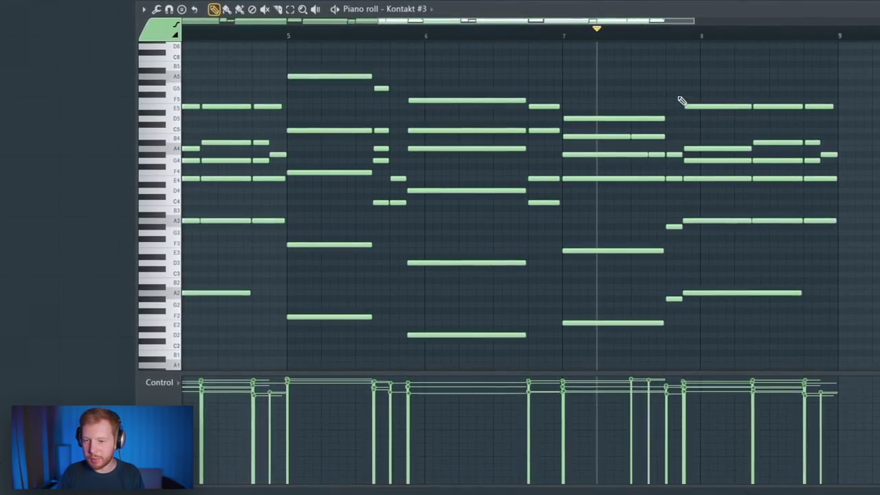
Step: Delete everything that follows the E chord at bar 7 and cut that chord down to a short stab
left_click_drag(676, 95, 811, 330)
key("Delete")
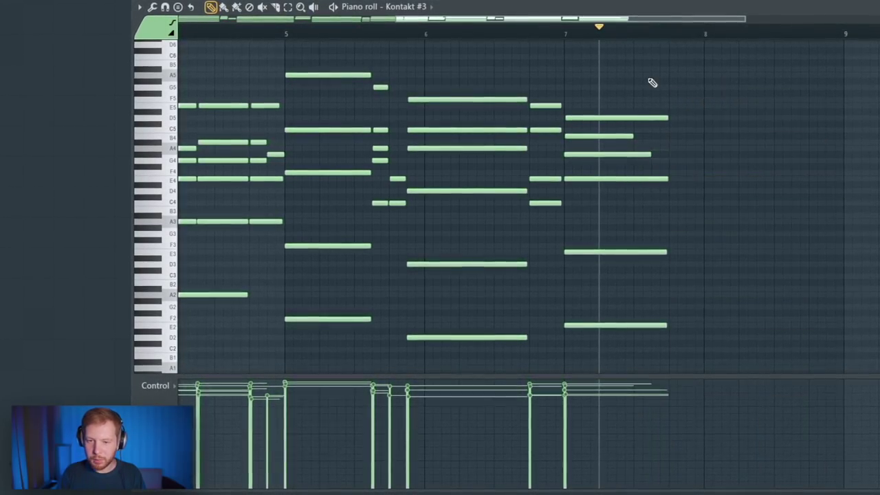
left_click_drag(652, 82, 595, 375)
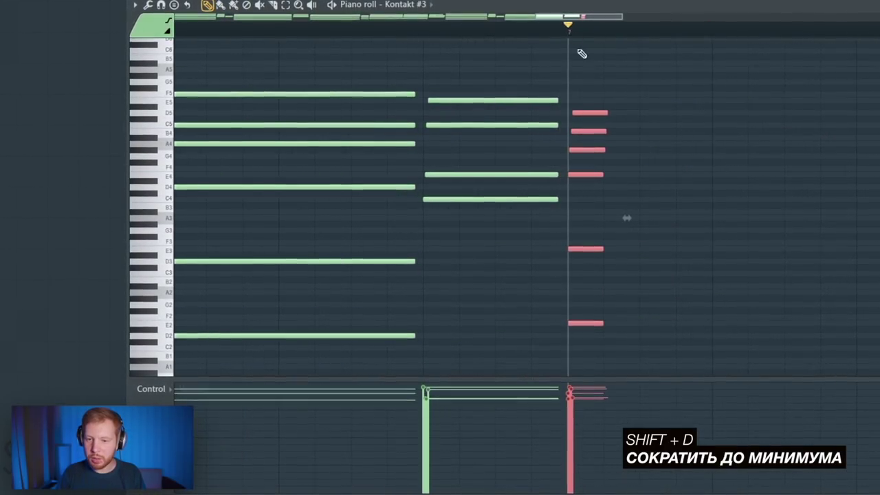
Step: Repeat the E chord stab twice more after bar 7 and shape the three stabs' velocities into a gradual rise
left_click_drag(701, 130, 738, 131)
key("space")
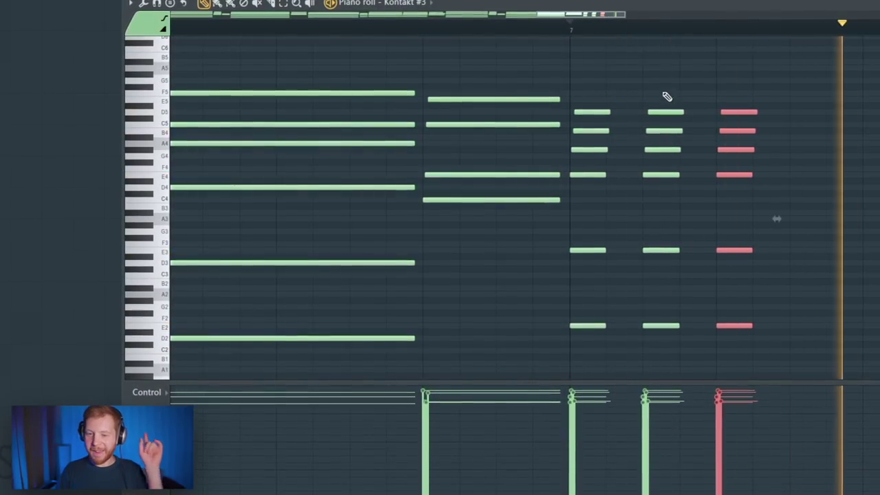
key("space")
left_click_drag(816, 86, 576, 378)
left_click_drag(618, 86, 585, 364)
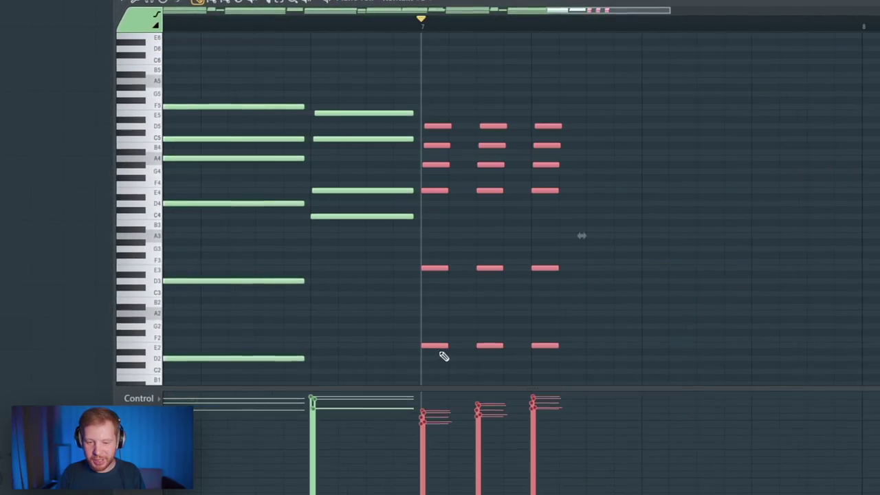
Step: Copy the group of three stabs further along so that its last stab lands on bar 8, and audition it
left_click_drag(442, 354, 770, 354)
key("space")
left_click_drag(703, 303, 574, 308)
left_click_drag(846, 84, 637, 383)
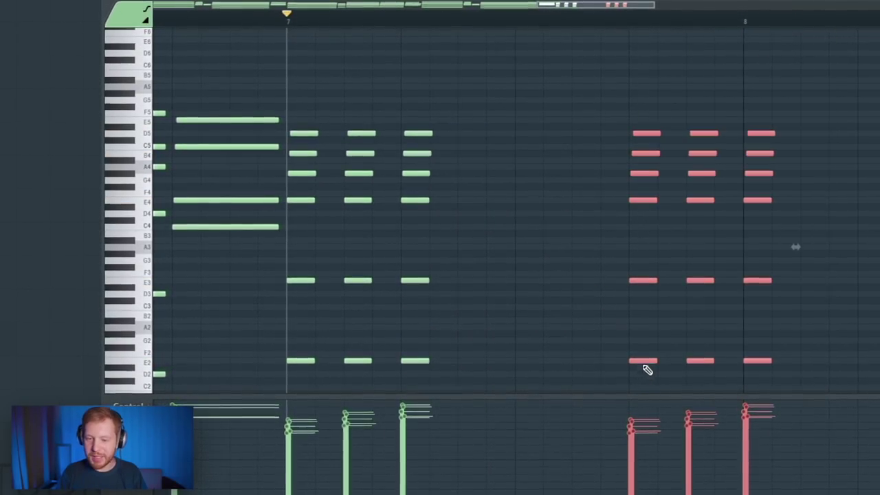
key("space")
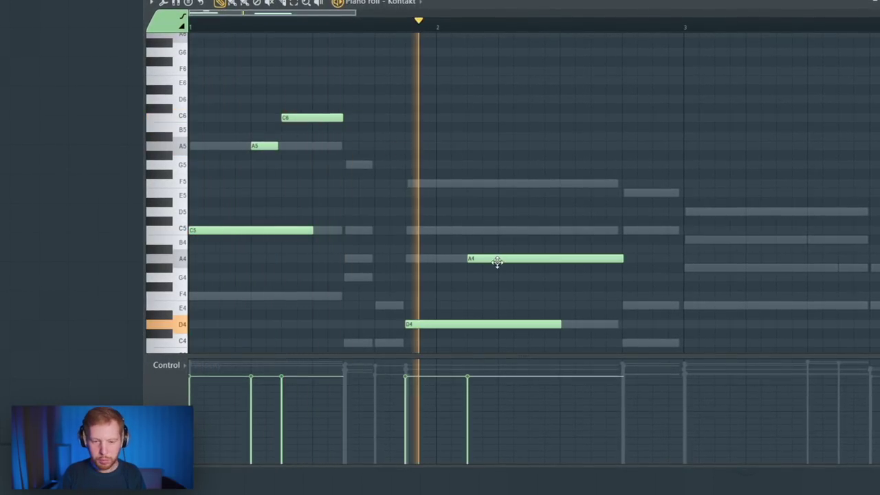
Step: Continue the Kontakt melody with F5 and A5 in bar 2, B5, A5, B5 in bar 3, and A5 and C6 in bar 4
key("space")
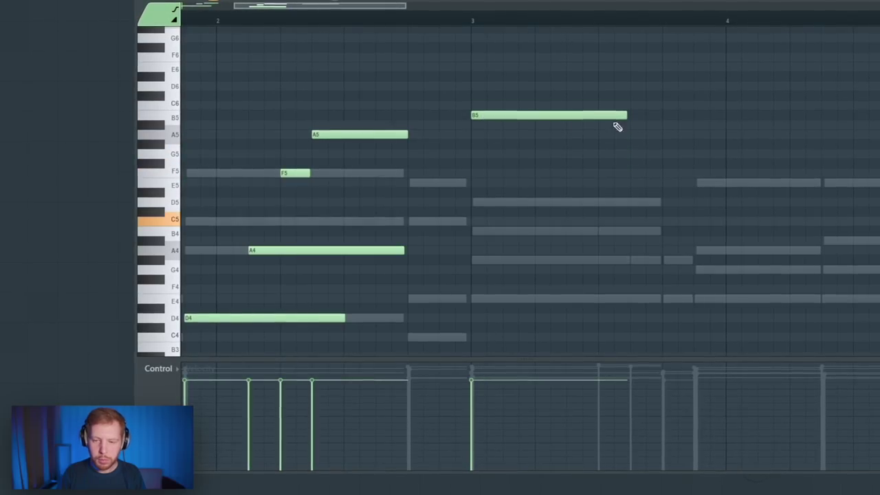
key("space")
left_click(556, 132)
left_click(585, 113)
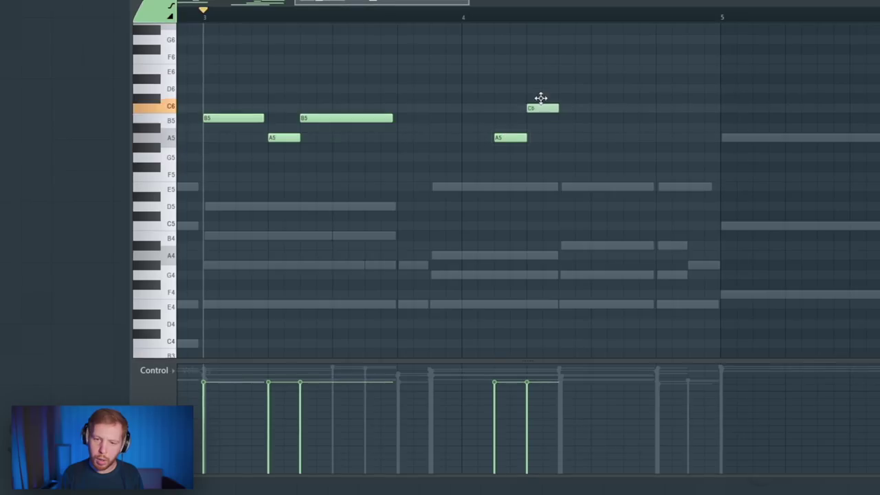
Step: Complete bar 4 of the melody with a longer C6, a short A5 and an E6 leading into bar 5
left_click_drag(541, 84, 519, 147)
key("space")
key("ctrl+b")
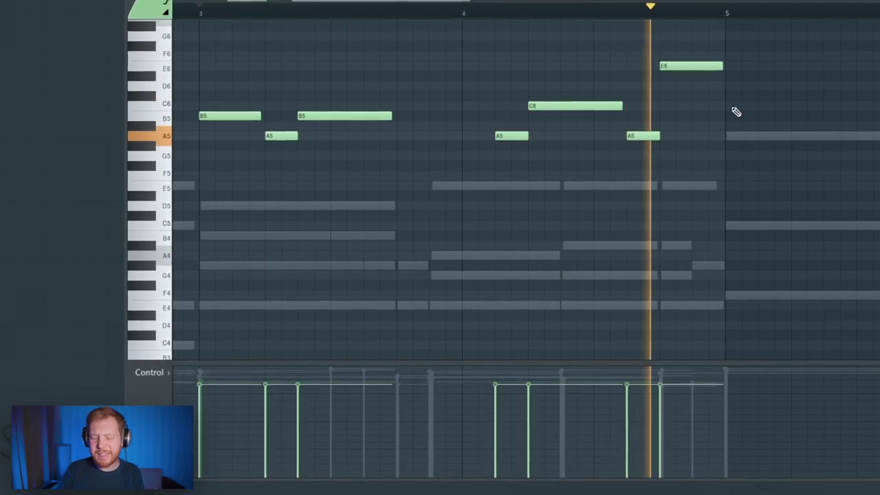
scroll(733, 120, "down", 4)
key("space")
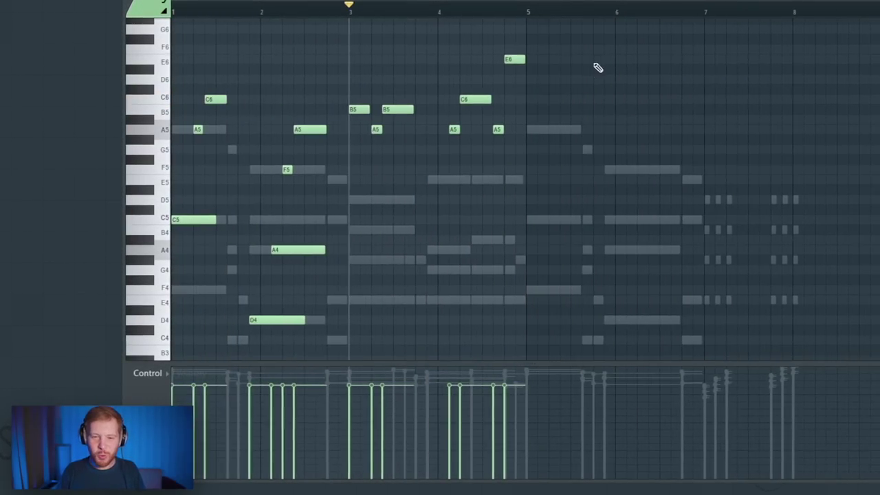
Step: Select the whole Kontakt melody and slightly randomize its note velocities with the randomizer
left_click_drag(603, 45, 104, 343)
scroll(161, 281, "up", 2)
scroll(162, 282, "down", 1)
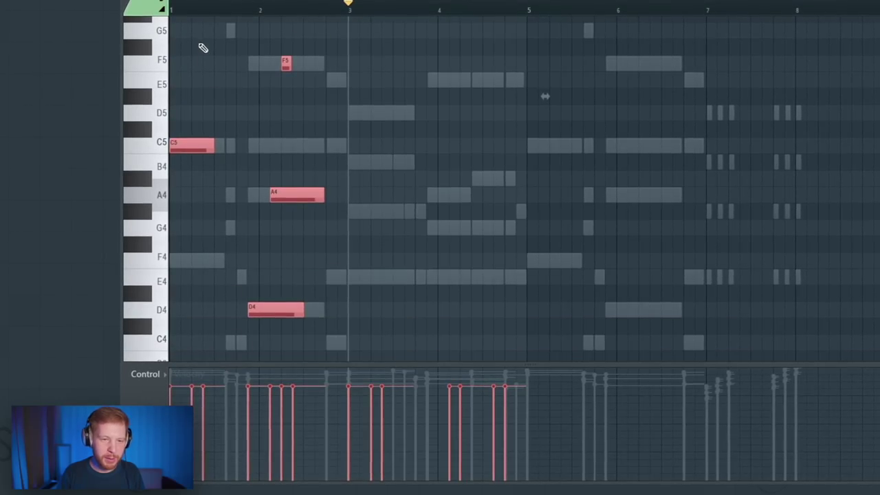
key("alt+r")
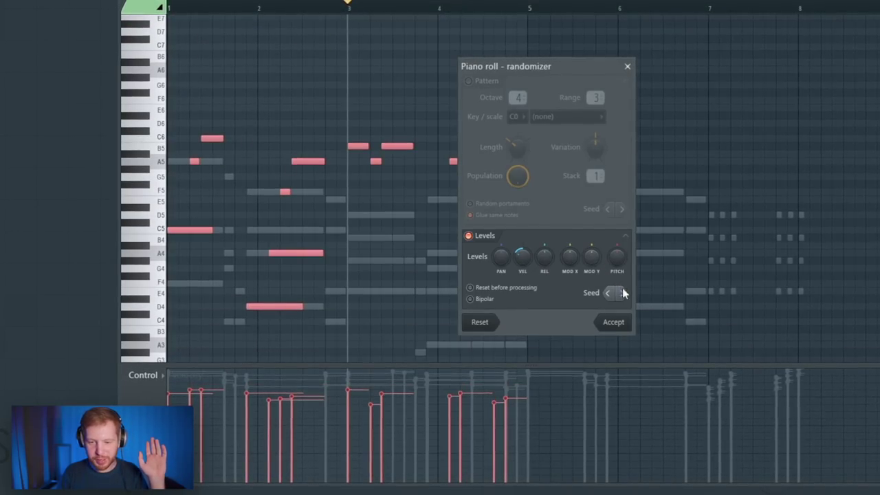
left_click(614, 322)
Step: Duplicate the four-bar melody into bars 5 to 8 and delete the copied notes from bar 7 onward
left_click_drag(527, 10, 167, 7)
key("ctrl+b")
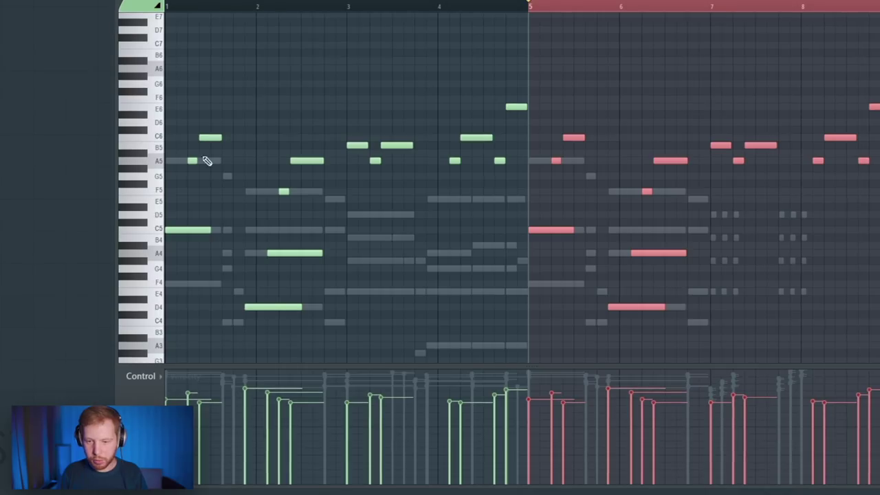
left_click_drag(726, 88, 879, 241)
key("Delete")
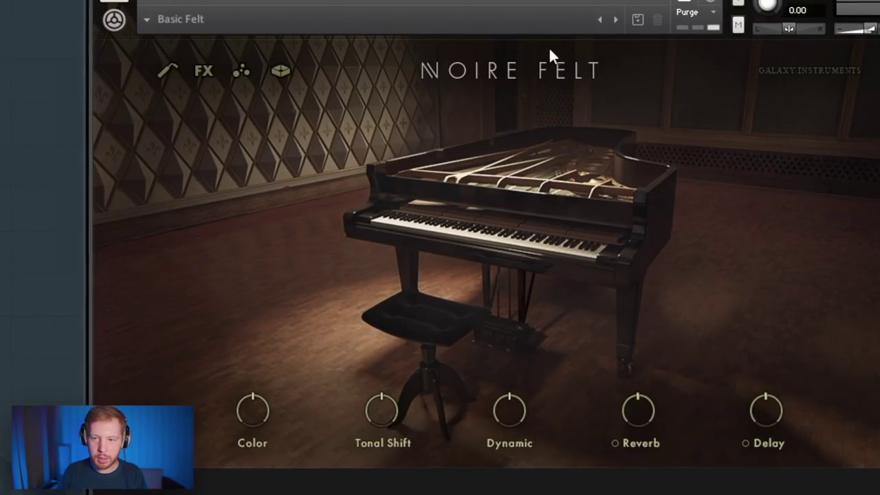
Step: Raise Tonal Shift and Color on the Noire Felt piano and enable its Reverb at a slightly reduced amount
left_click_drag(383, 409, 387, 415)
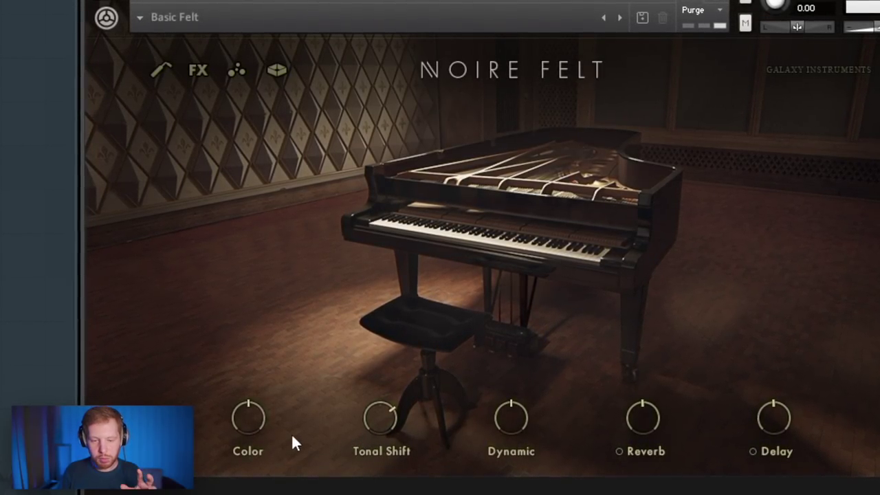
left_click_drag(259, 417, 266, 404)
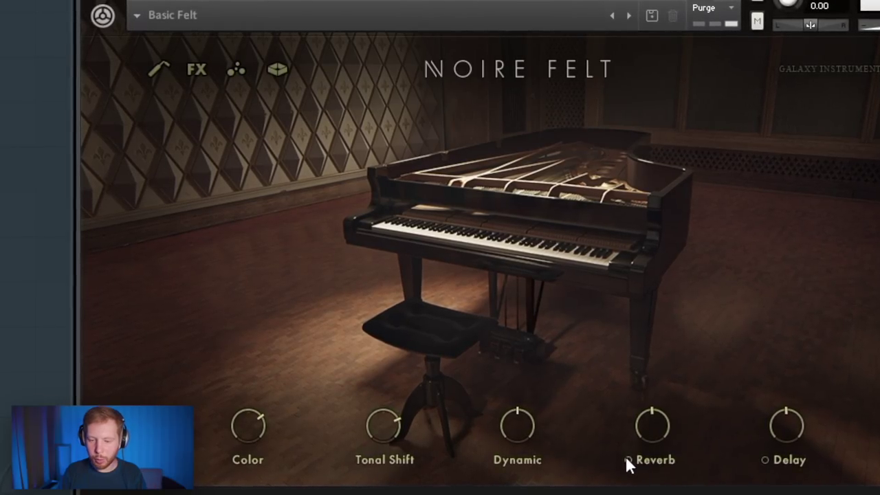
left_click(622, 457)
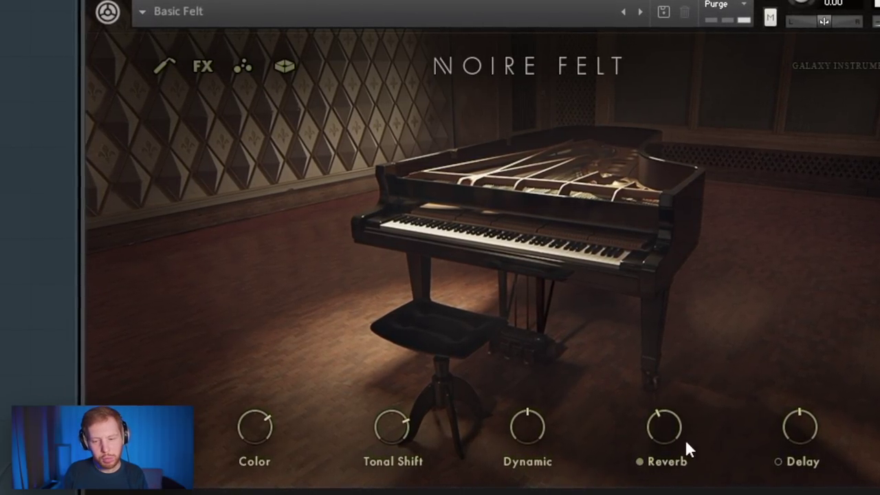
left_click_drag(675, 424, 679, 419)
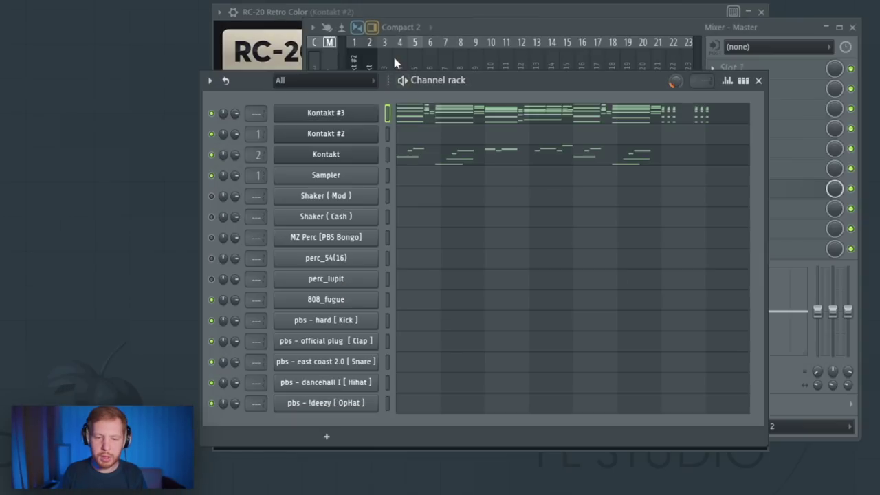
Step: Route the Kontakt #3 channel to mixer insert 3
key("F9")
key("ctrl+l")
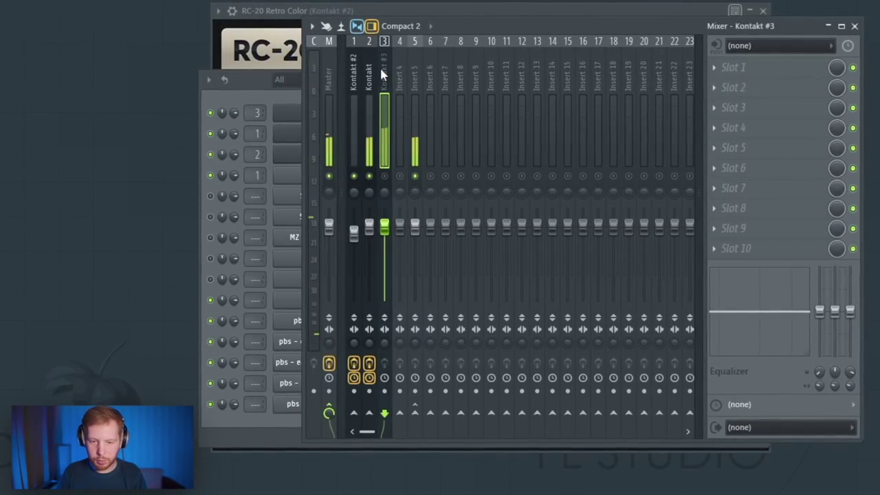
left_click_drag(238, 78, 214, 64)
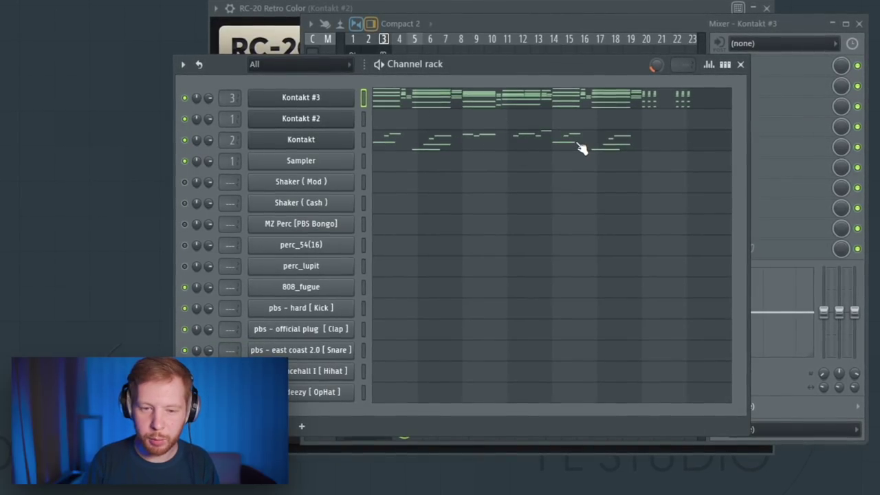
Step: Return to the earlier pattern containing only the Kontakt chord notes and clone the Kontakt channel
key("KP_Subtract")
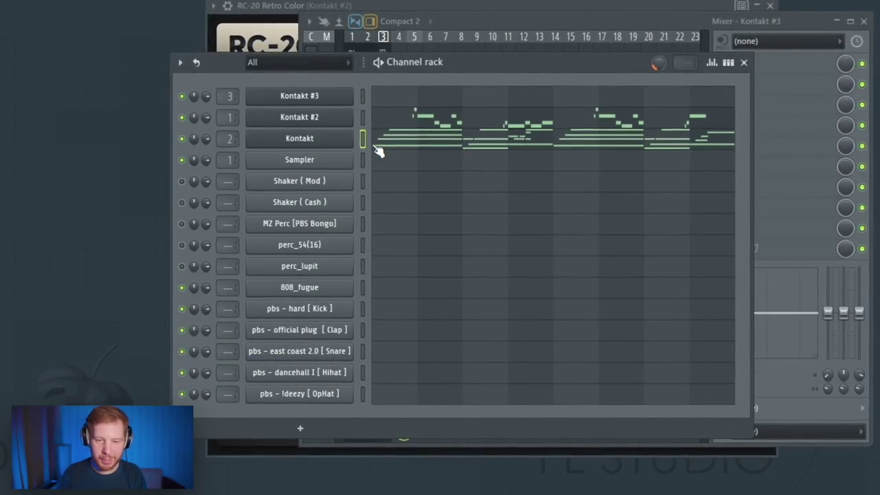
key("KP_Subtract")
key("KP_Subtract")
right_click(303, 148)
left_click(417, 150)
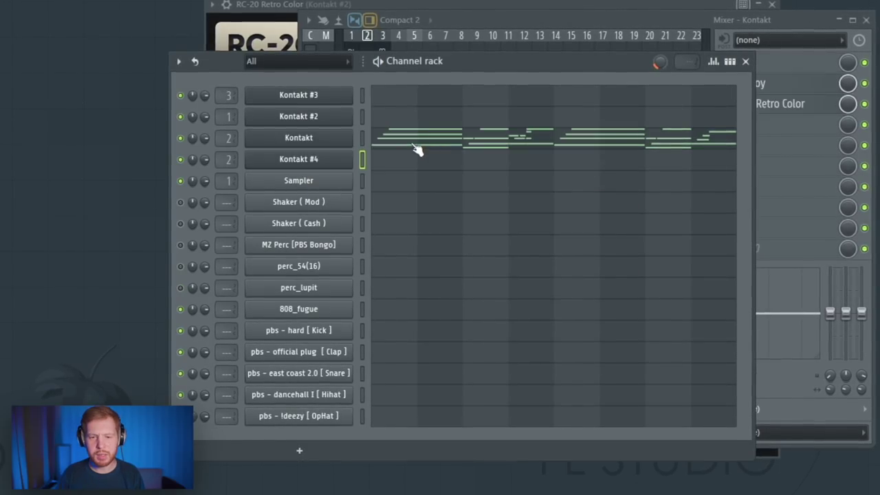
Step: Start a Kontakt #4 melody in bar 1 with short C6, B5, C6 and D6 notes and a long C6 into bar 2
left_click(426, 163)
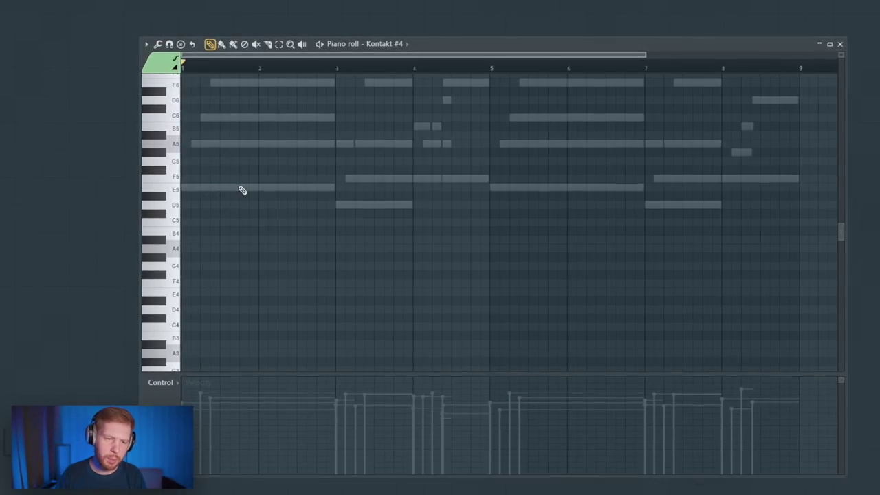
scroll(242, 191, "up", 3)
left_click_drag(242, 190, 453, 248)
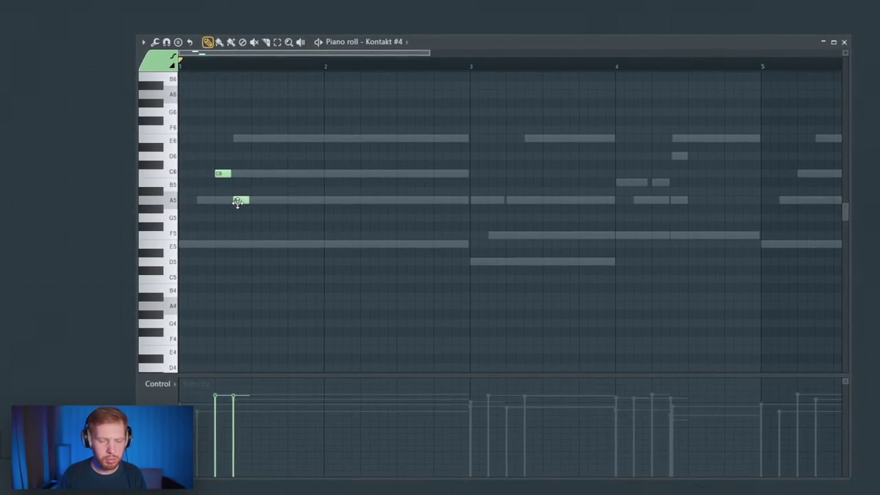
key("space")
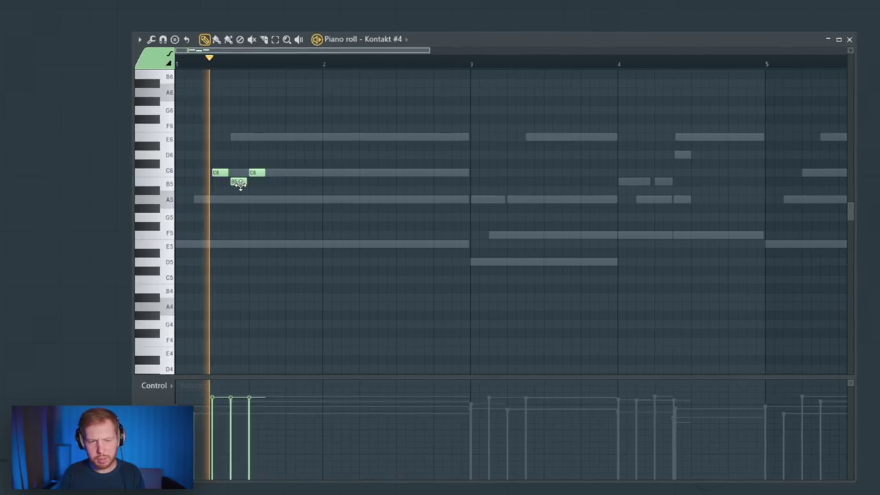
left_click(291, 153)
left_click(311, 171)
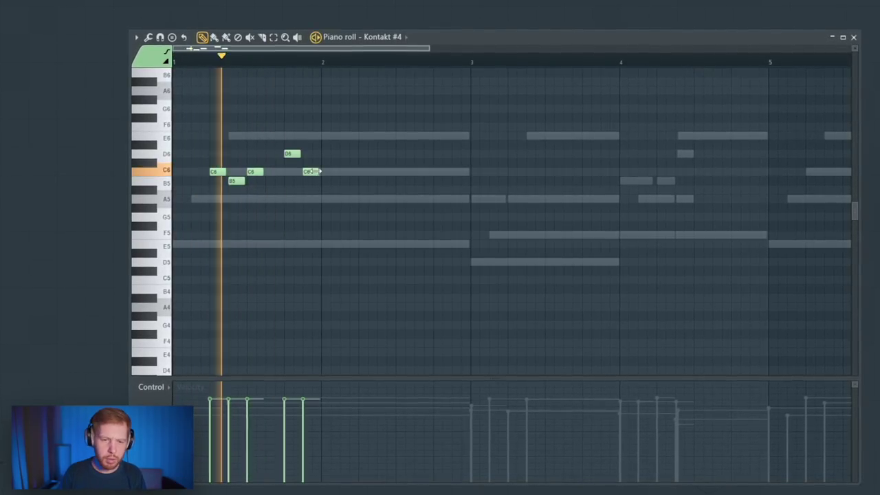
left_click_drag(318, 171, 358, 183)
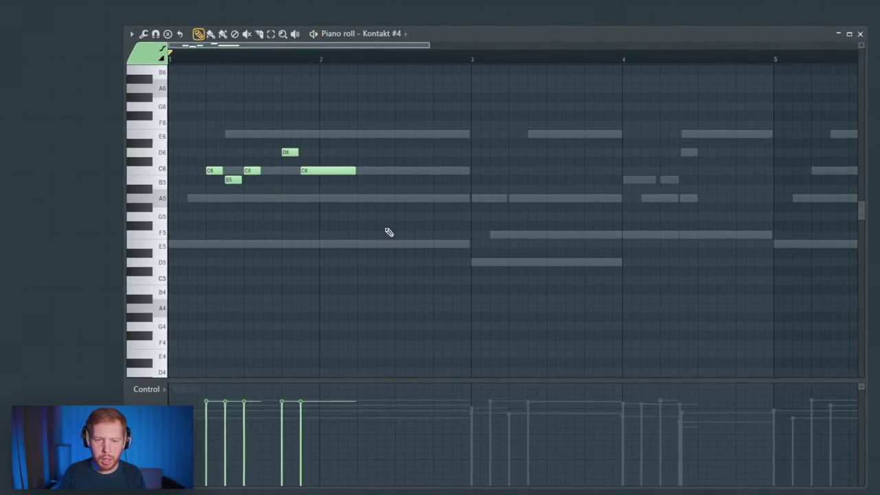
Step: Continue the Kontakt #4 melody in bar 2 with B5, C6, B5 and A5, ending on G5 at bar 3
scroll(375, 181, "up", 3, "ctrl")
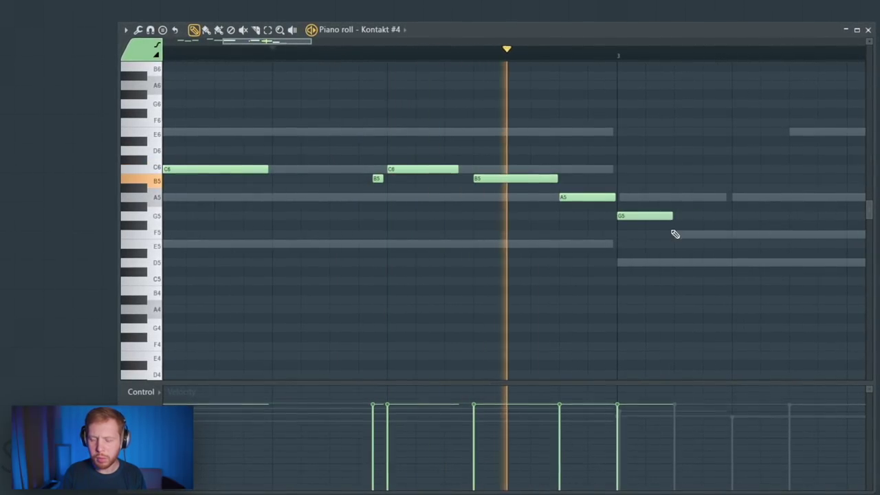
scroll(684, 292, "down", 4, "ctrl")
left_click_drag(641, 293, 534, 293)
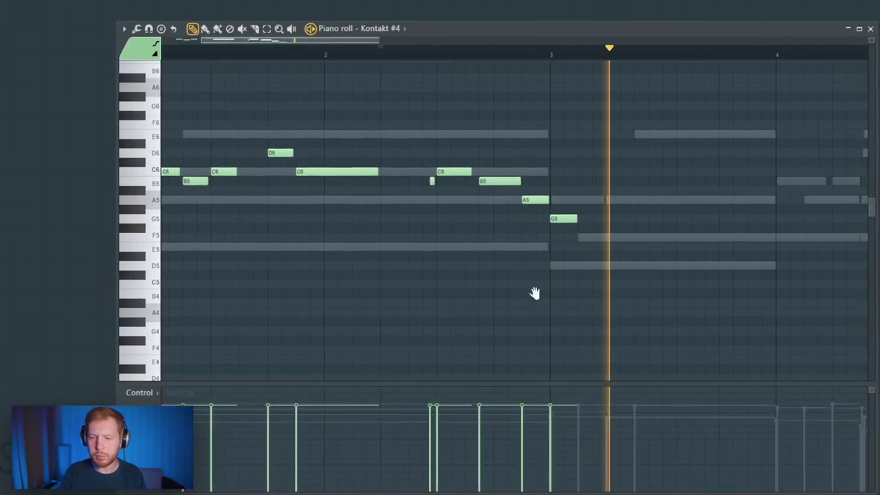
Step: Add a short D6 and a longer B5 at the end of bar 7, carrying over into bar 8
left_click(444, 56)
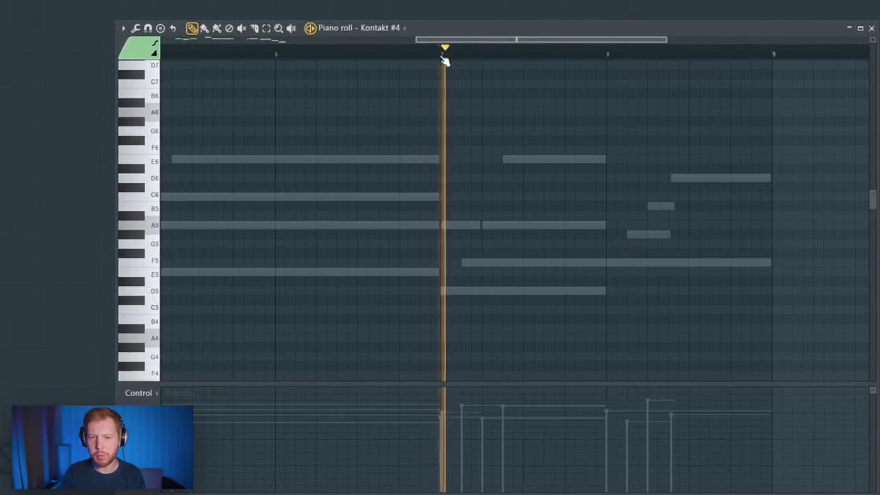
left_click_drag(602, 250, 460, 242)
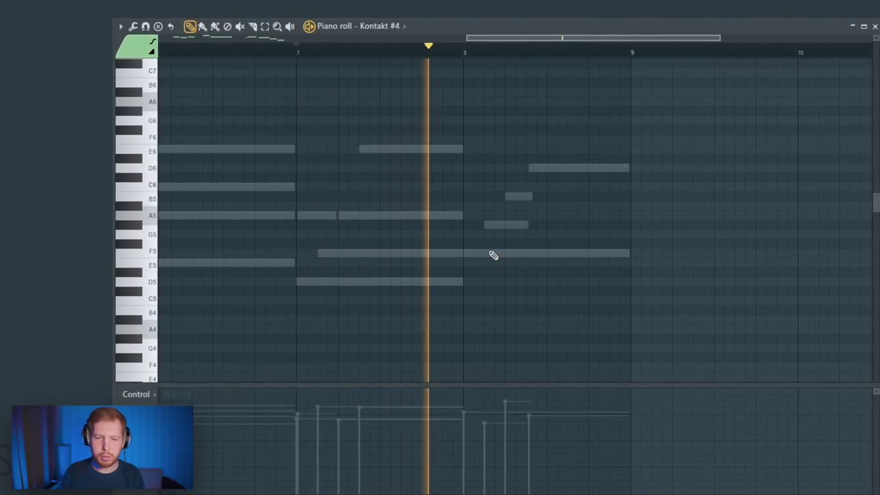
key("space")
left_click(431, 219)
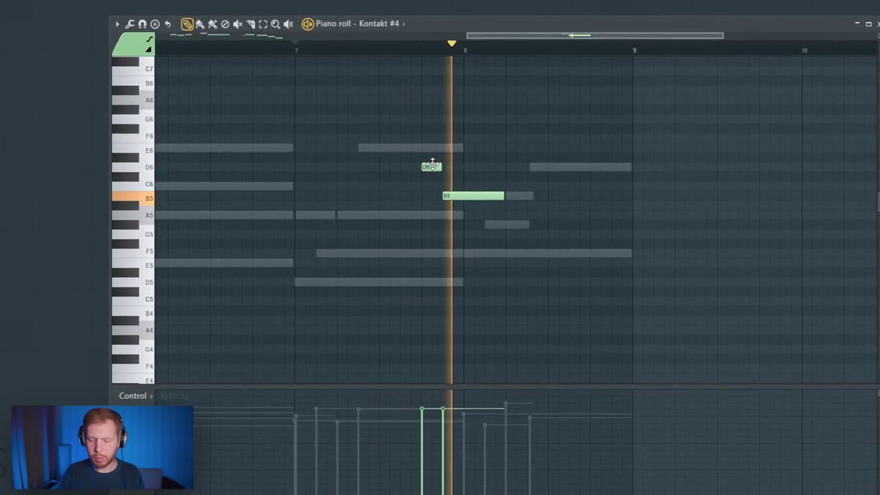
key("space")
Step: Insert an Analog Lab V channel and search its presets for "whistle"
left_click_drag(171, 62, 435, 98)
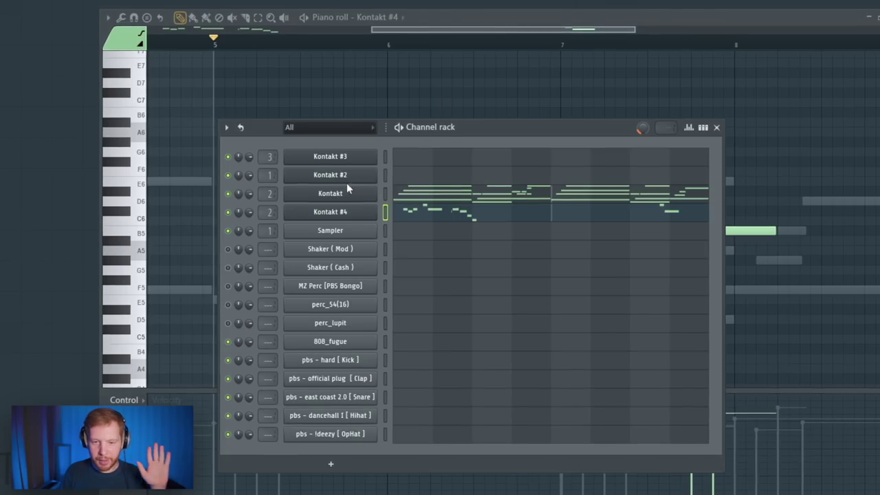
right_click(346, 183)
mouse_move(423, 241)
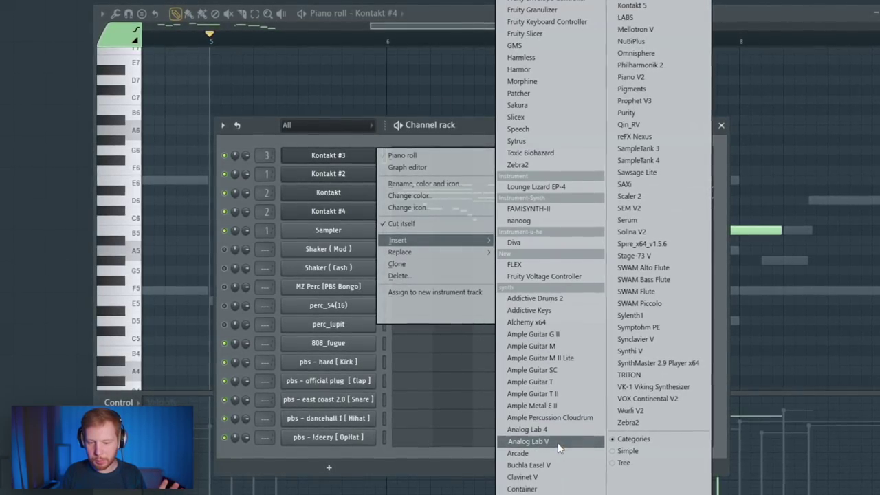
left_click(529, 440)
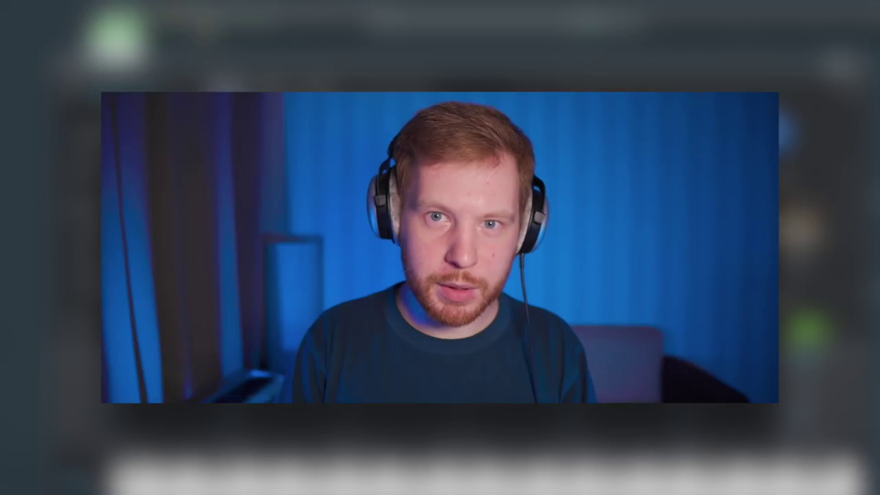
left_click(503, 142)
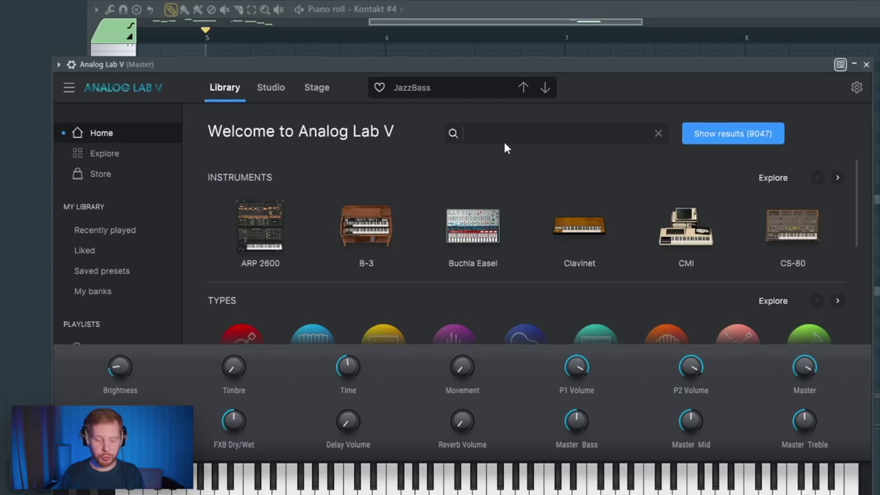
type("whistle")
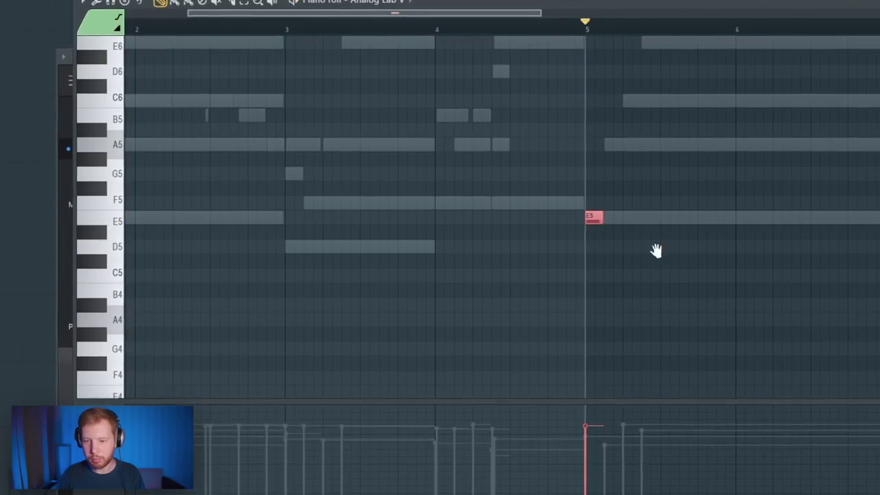
Step: Continue the Analog Lab V melody in bar 5 after the E5 with short D5, C5 and D5 notes and a longer C5 reaching into bar 6
scroll(656, 249, "right", 3)
left_click(491, 240)
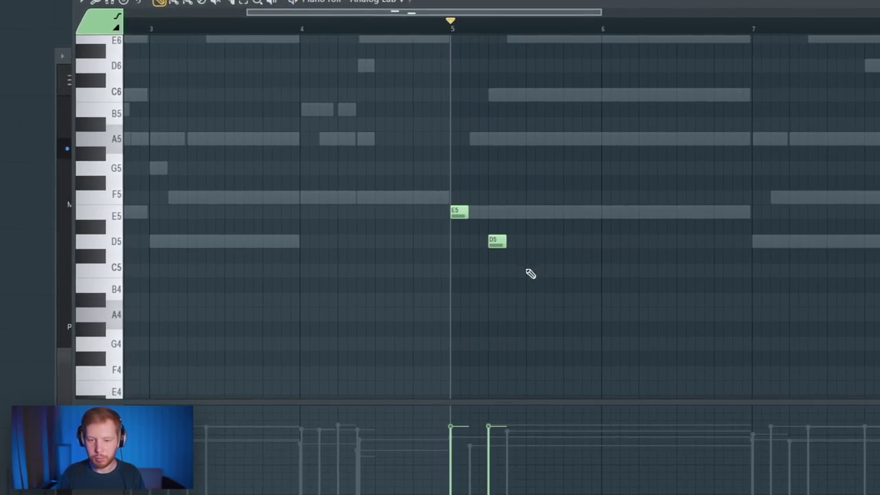
left_click(529, 270)
left_click(567, 240)
left_click(587, 272)
left_click_drag(600, 272, 610, 273)
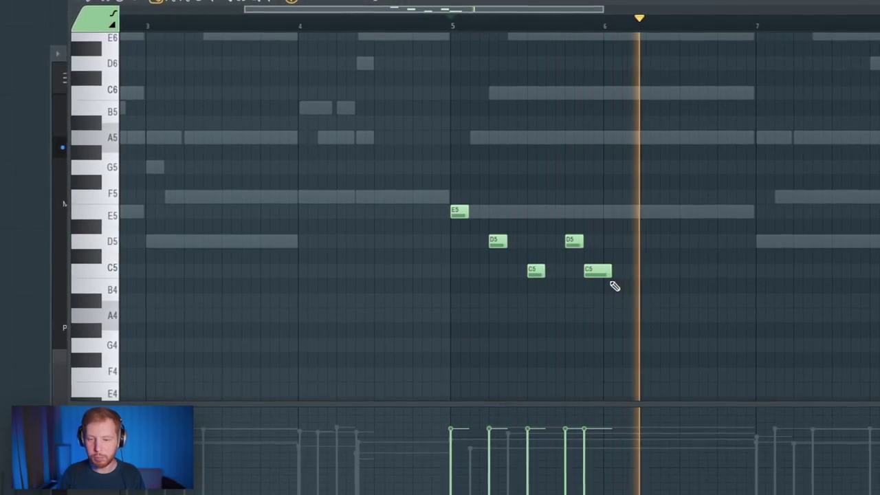
Step: Color the five channels from Shaker (Mod) to perc_lupit with a gradient from Sea Green #428454 to Teal #42846D
left_click_drag(699, 131, 475, 308)
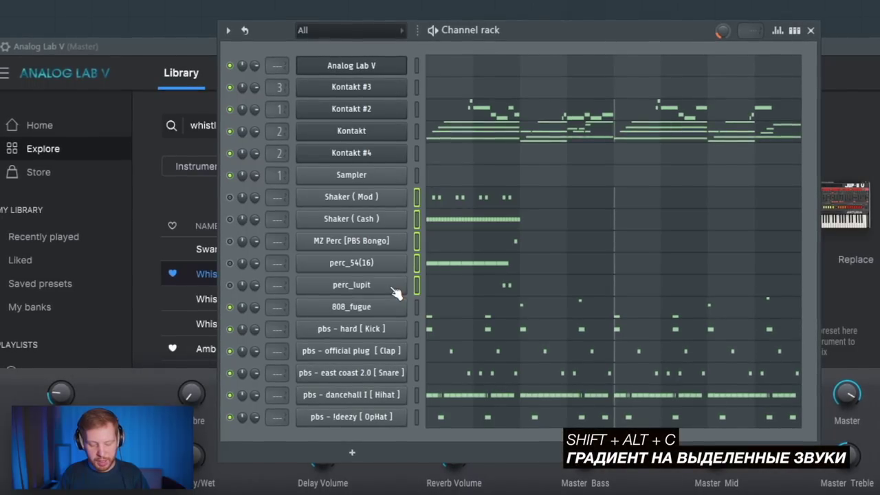
key("shift+alt+c")
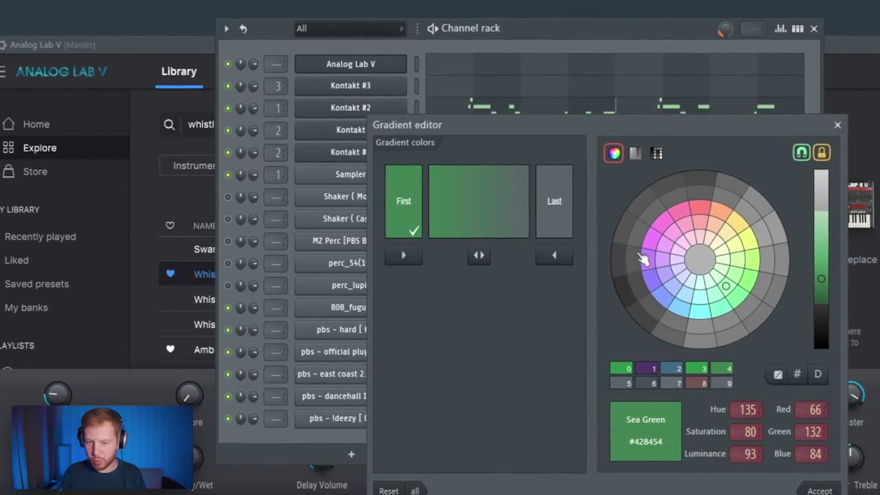
left_click(714, 295)
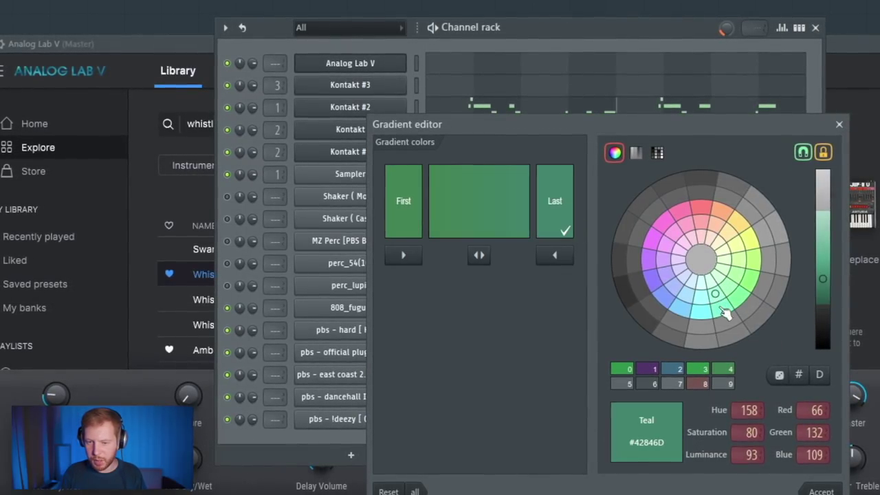
left_click(829, 489)
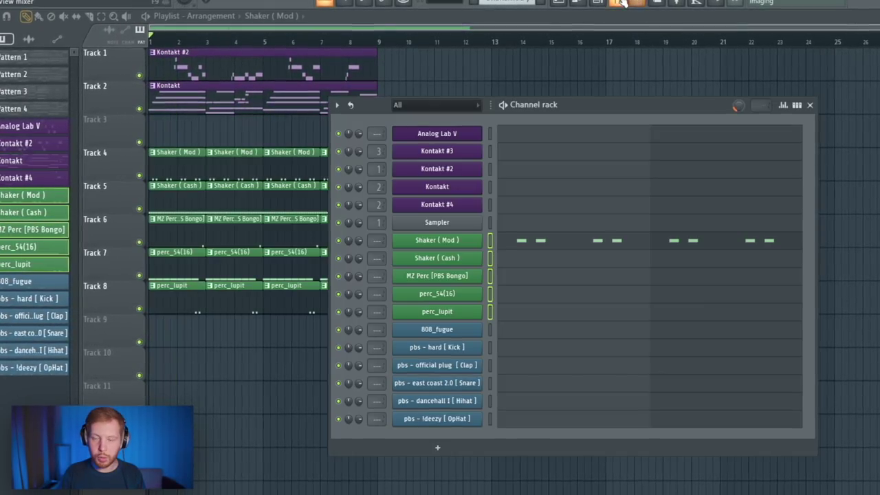
Step: Route the Shaker (Mod) mixer track to Insert 17 only
left_click(619, 3)
left_click(555, 183)
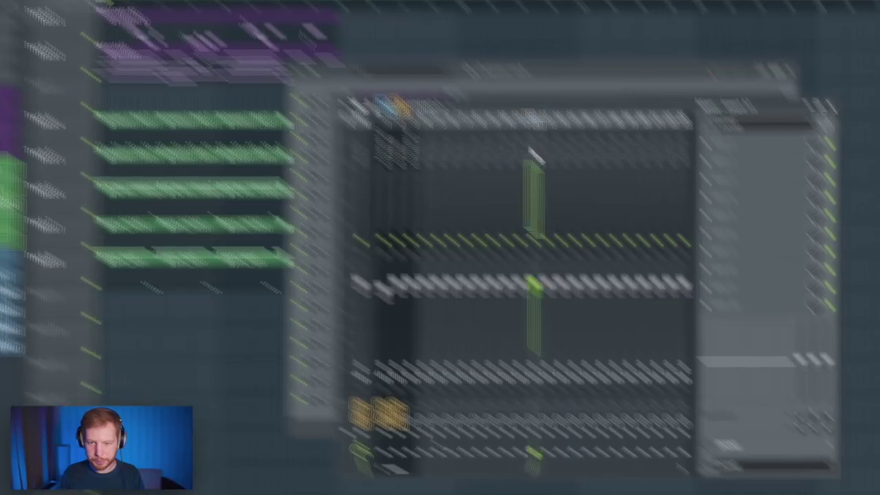
right_click(633, 461)
left_click(566, 422)
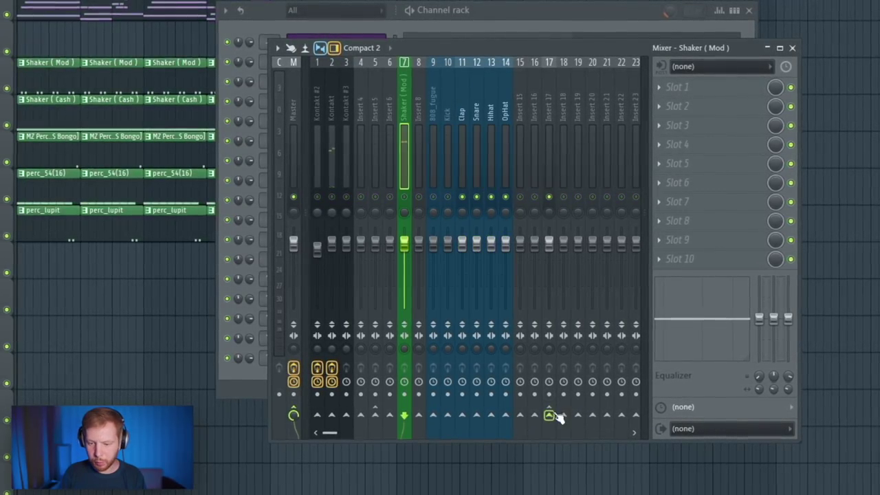
right_click(550, 416)
left_click(571, 425)
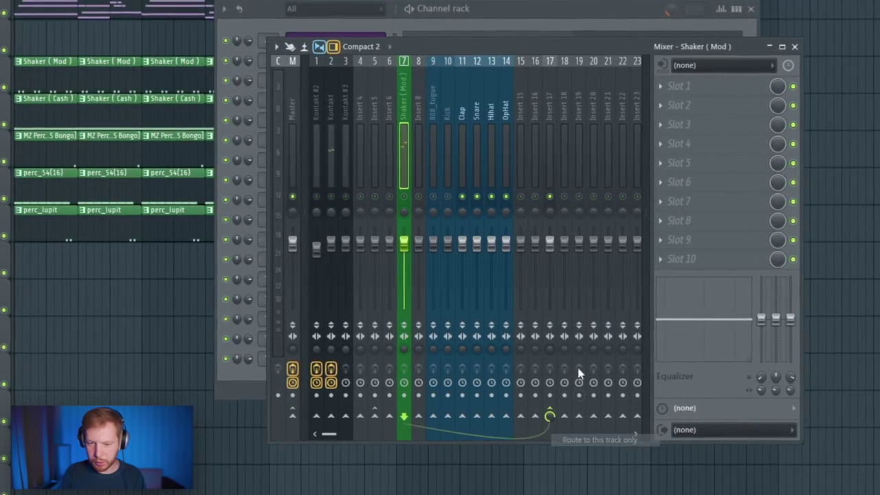
Step: Load ValhallaVintageVerb into slot 4 of mixer Insert 15 and choose its Tiled Room preset
left_click(521, 165)
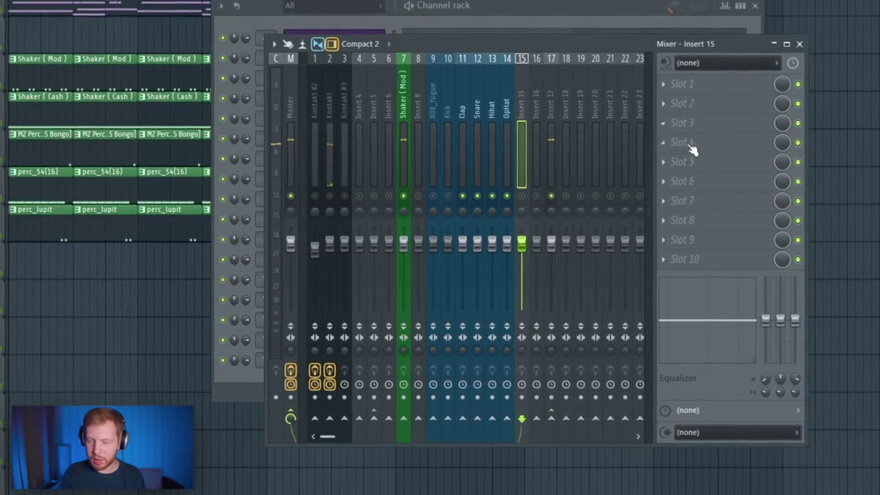
left_click(688, 142)
left_click(563, 270)
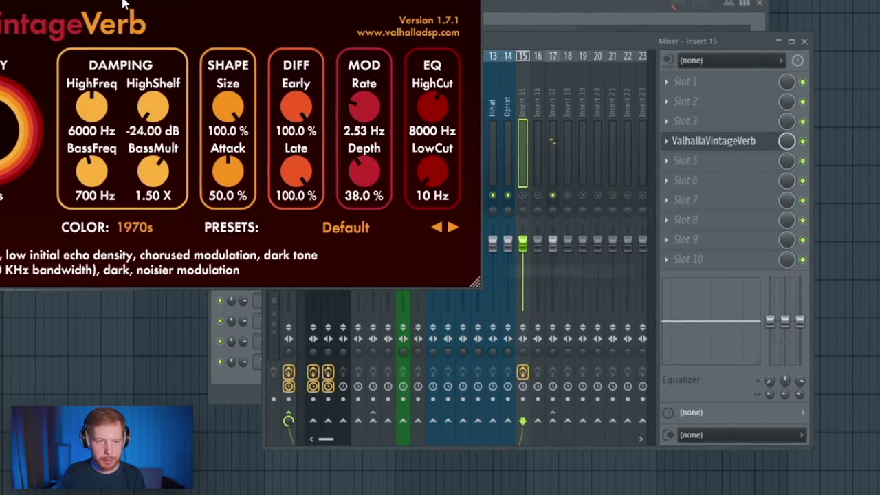
left_click(482, 251)
left_click(589, 471)
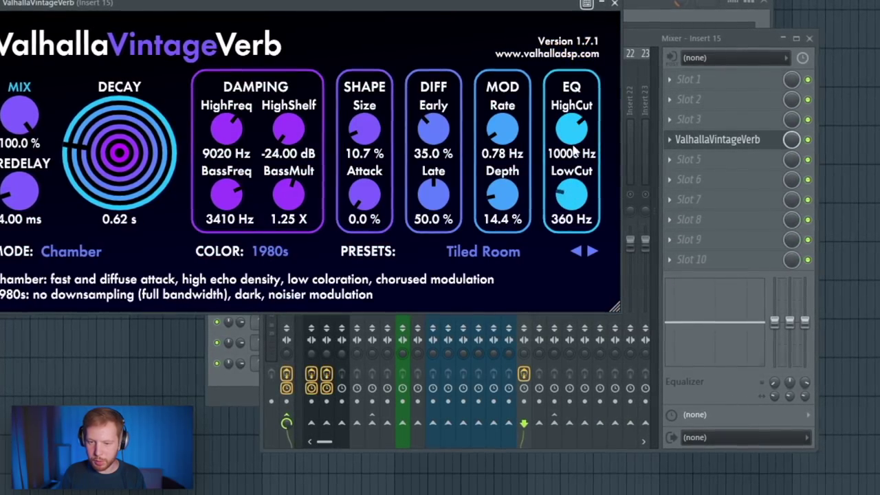